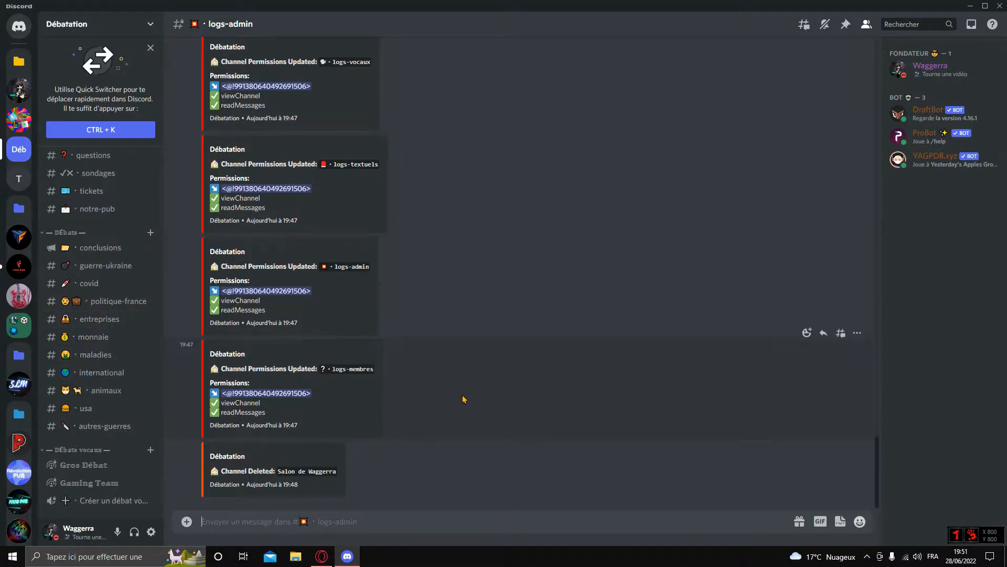
# Browse the server's channel list, open the logs-poubelle channel, and collapse and re-expand the LOGS category
pyautogui.scroll(10, 473, 383)
pyautogui.scroll(-15, 478, 379)
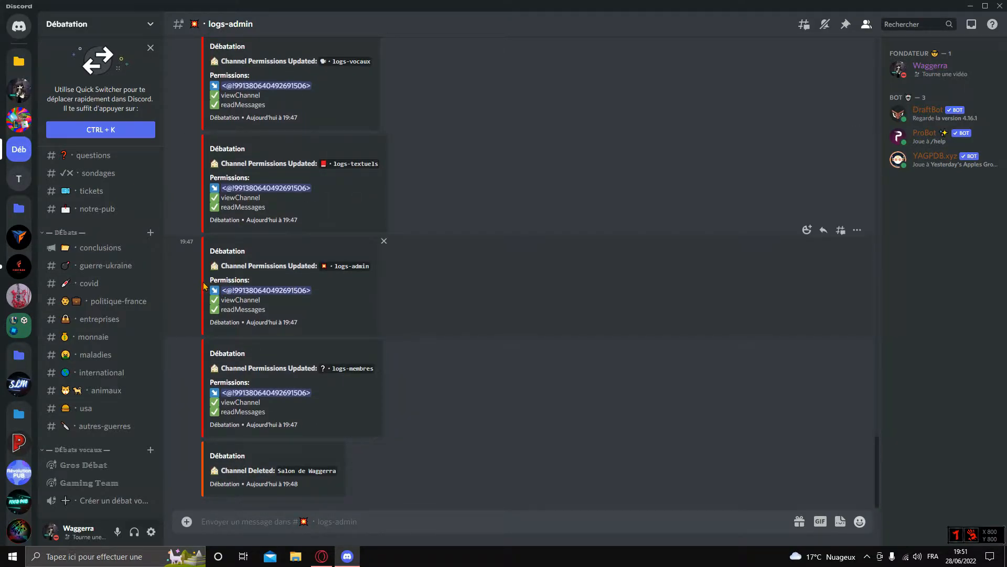
pyautogui.scroll(5, 117, 285)
pyautogui.scroll(1, 117, 285)
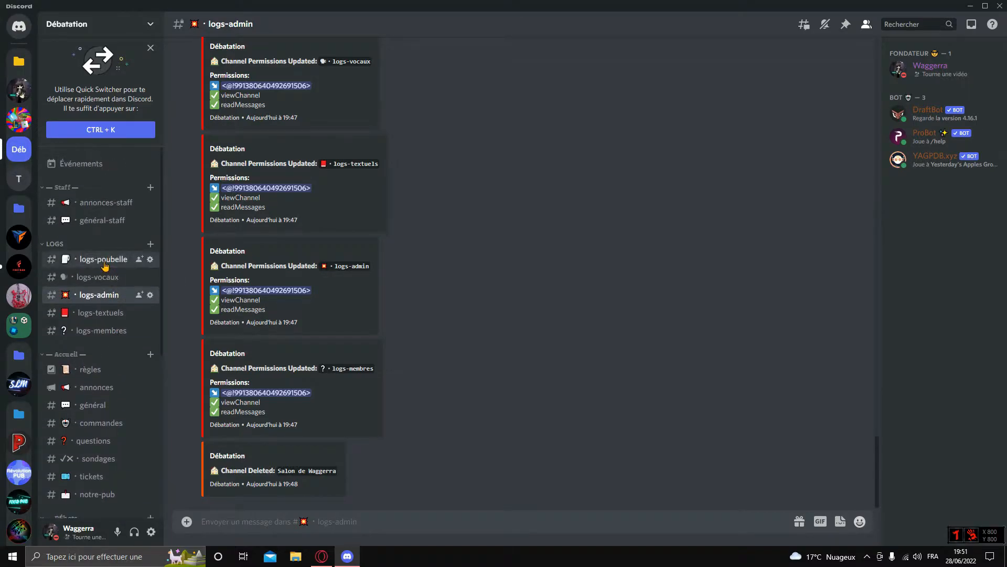
pyautogui.click(103, 262)
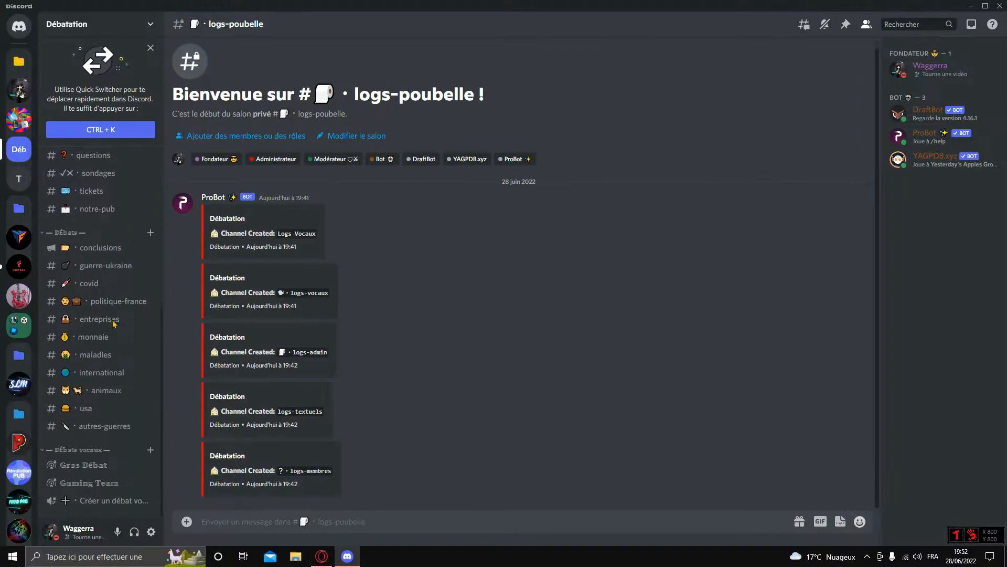
pyautogui.scroll(5, 118, 286)
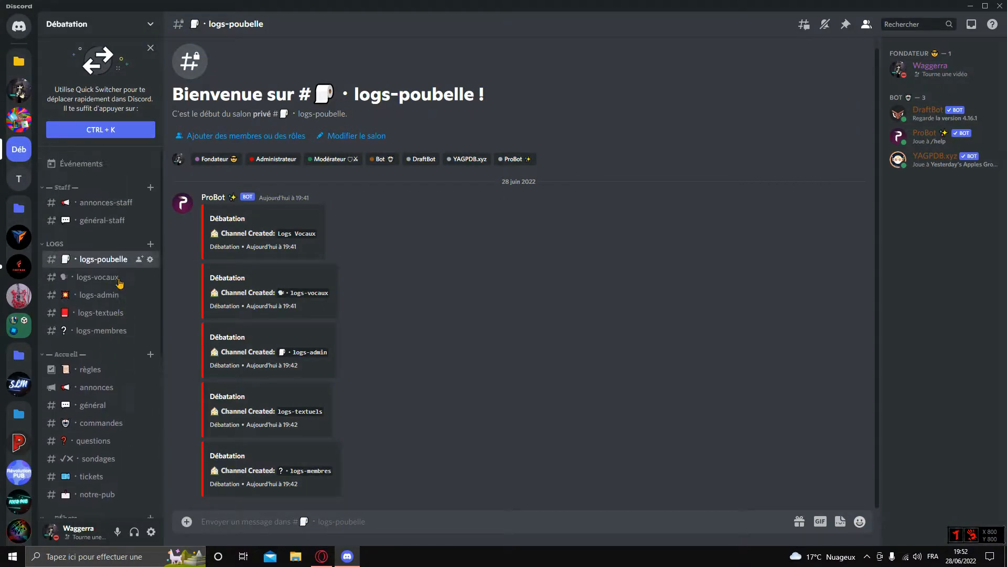
pyautogui.click(53, 245)
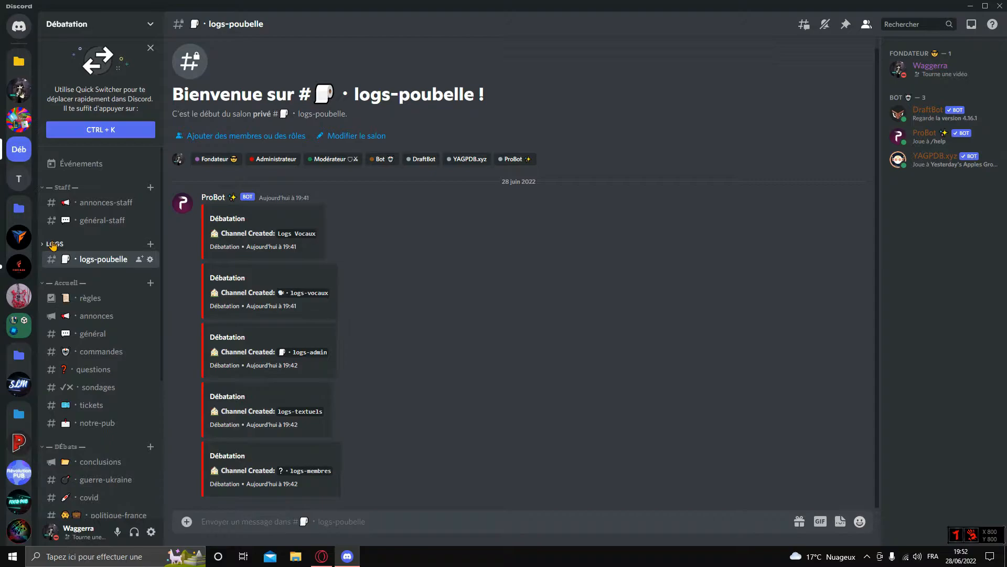
pyautogui.click(53, 245)
# Preview the server as the Membre role to check which channels it can see, and exit the preview
pyautogui.click(98, 26)
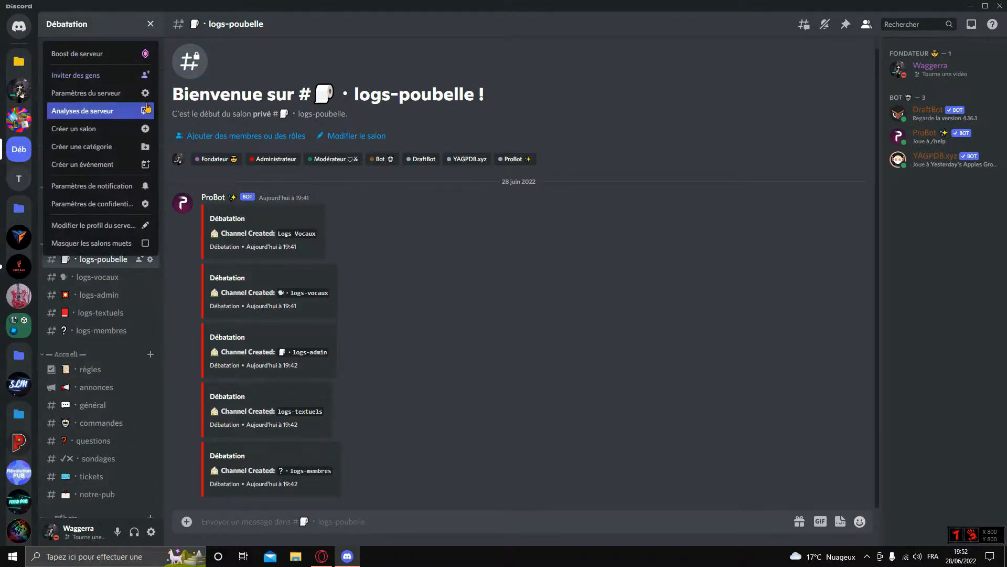
pyautogui.click(142, 93)
pyautogui.click(284, 80)
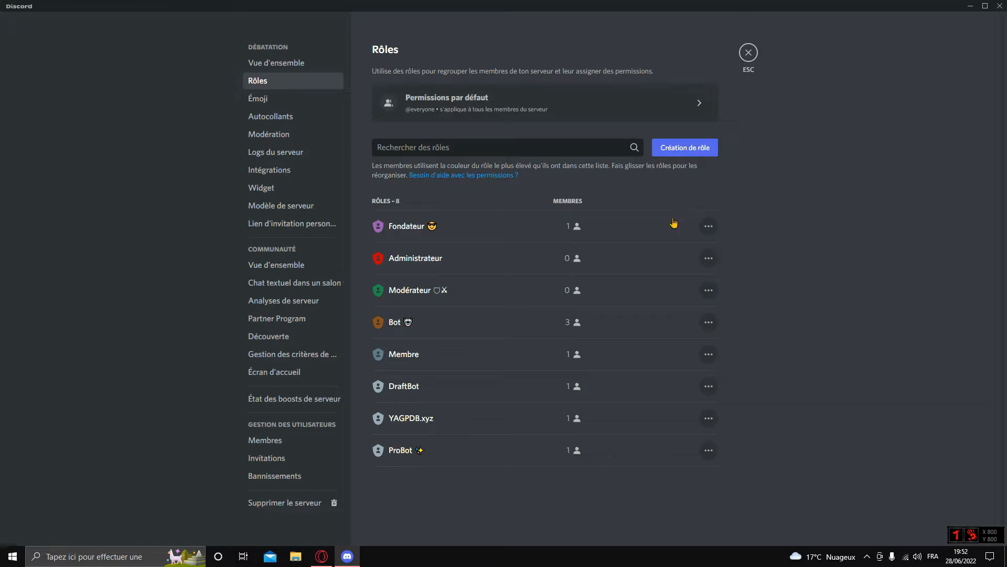
pyautogui.click(709, 354)
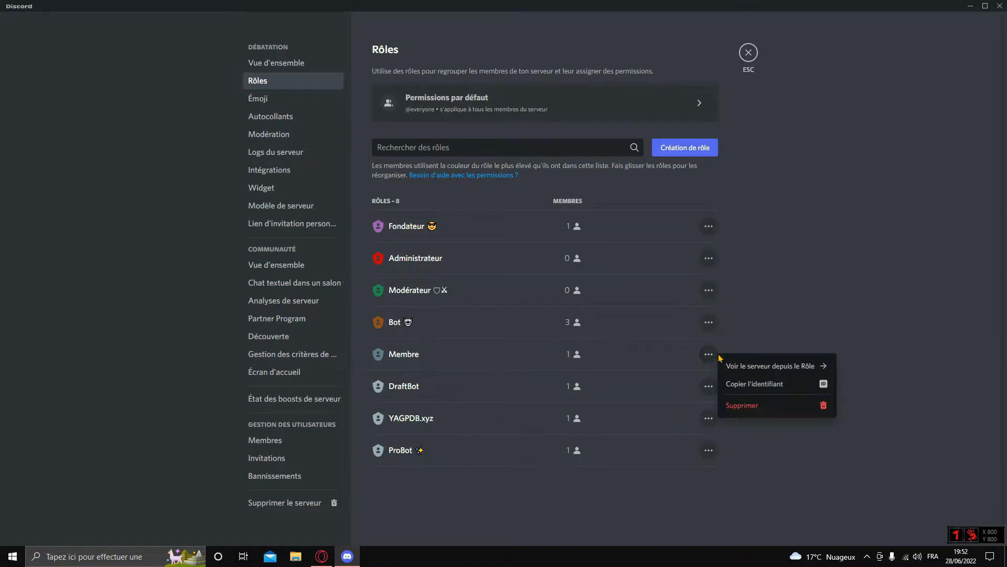
pyautogui.click(769, 366)
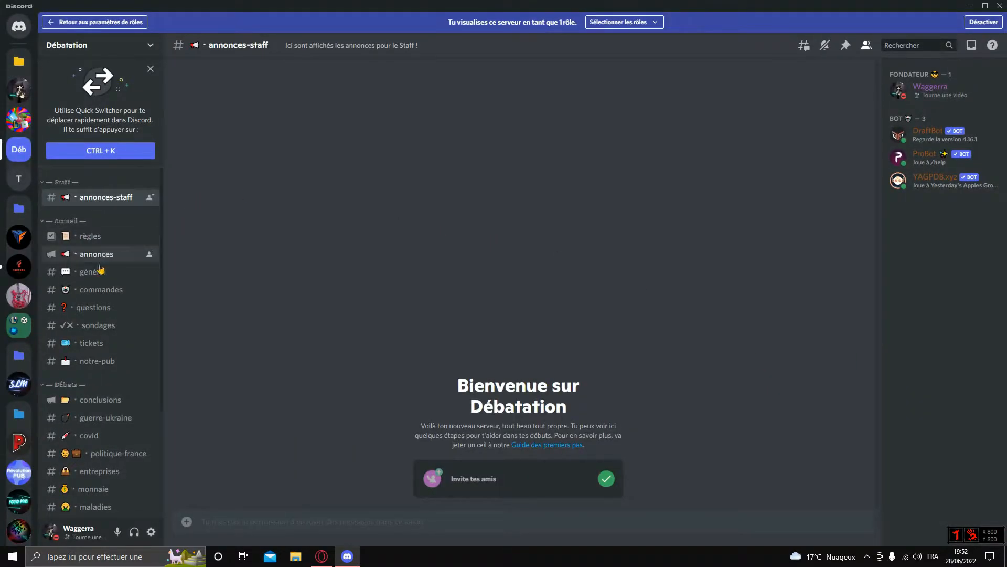
pyautogui.scroll(-3, 111, 264)
pyautogui.scroll(3, 105, 262)
pyautogui.click(982, 23)
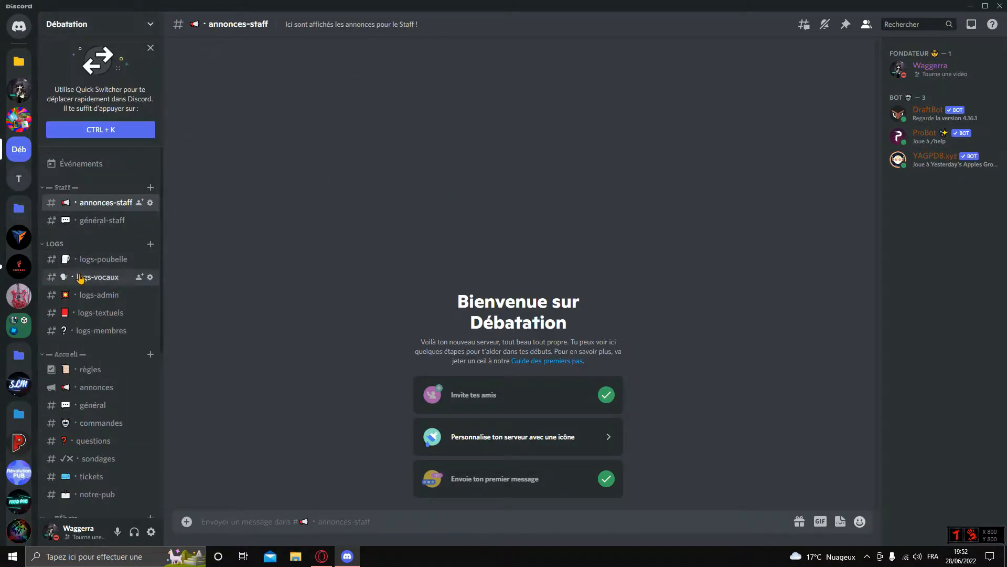
# Review the logs-poubelle, logs-vocaux, logs-admin, logs-textuels and logs-membres channels one after another
pyautogui.click(110, 258)
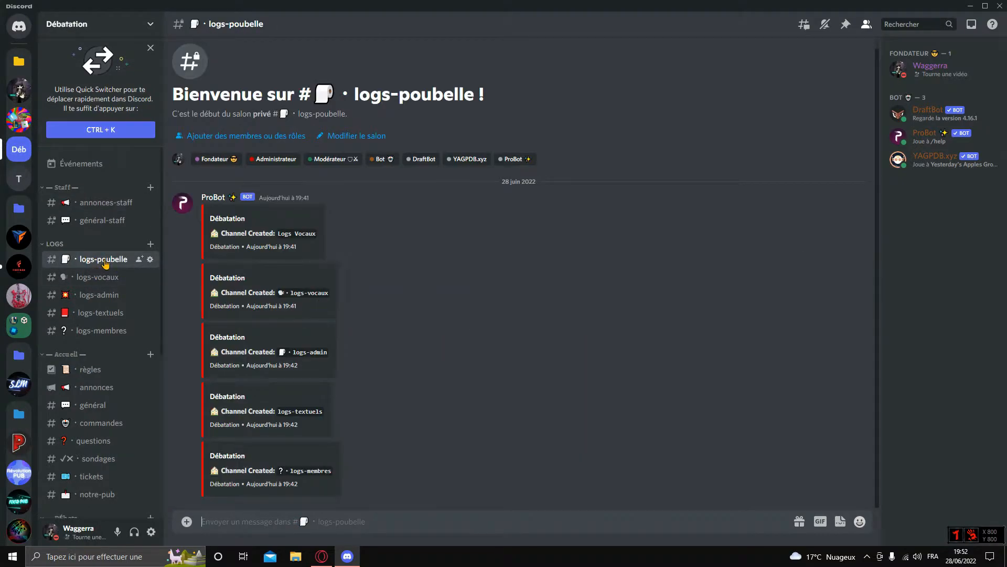
pyautogui.click(103, 278)
pyautogui.click(103, 295)
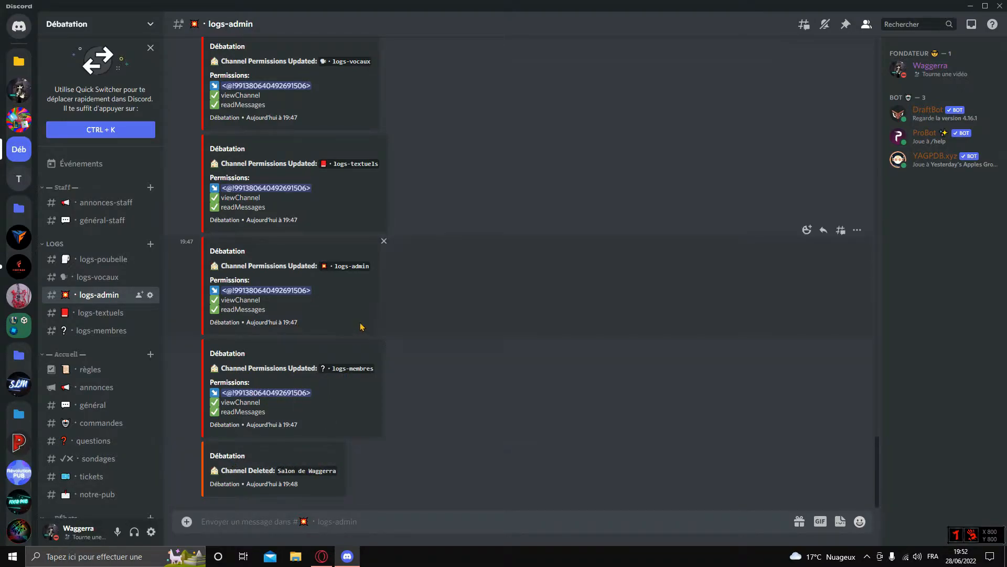
pyautogui.scroll(3, 292, 379)
pyautogui.click(103, 312)
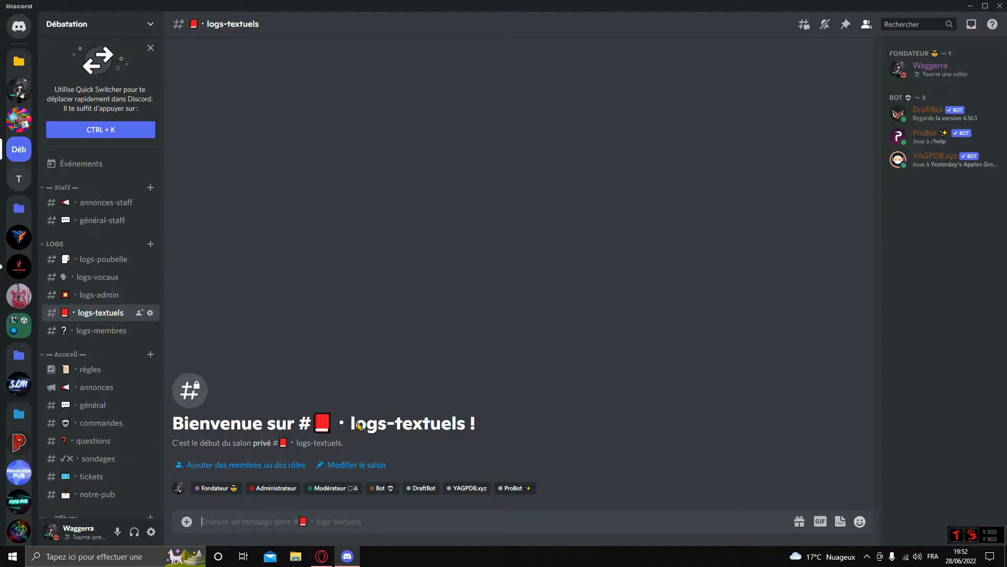
pyautogui.click(105, 331)
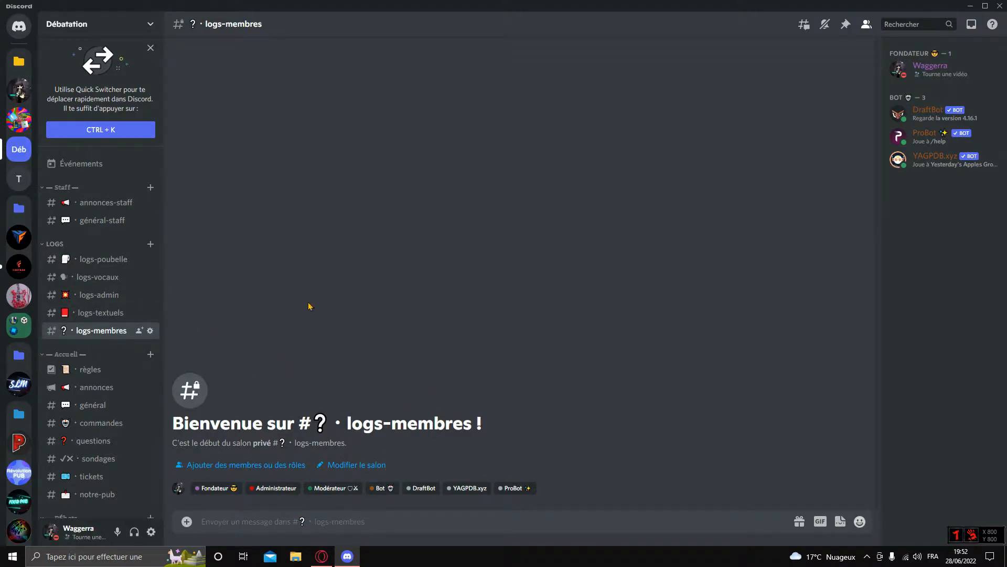
# Join the "Créer un débat vocal" voice channel and check the new entries in logs-vocaux and logs-admin
pyautogui.scroll(-5, 105, 330)
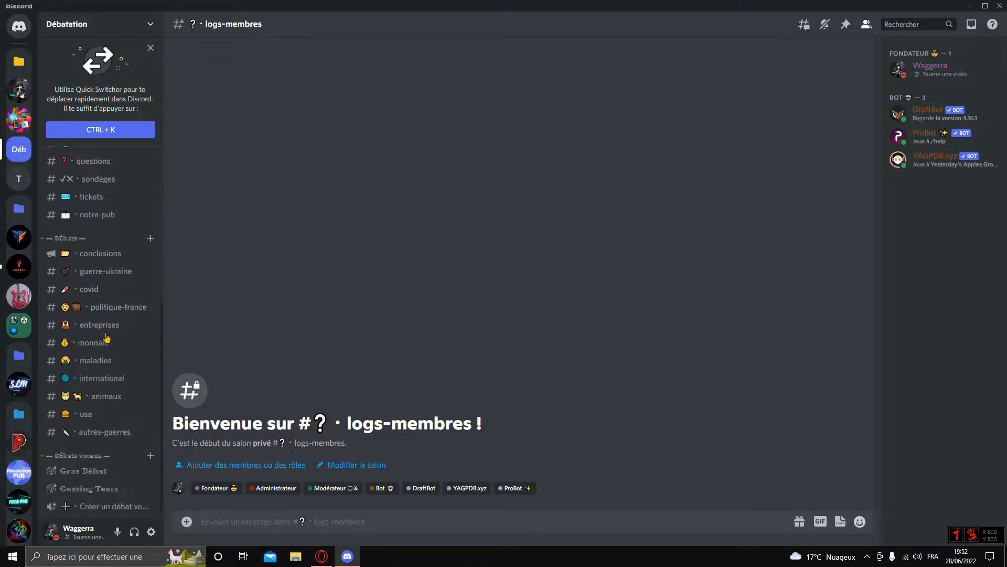
pyautogui.scroll(-1, 105, 488)
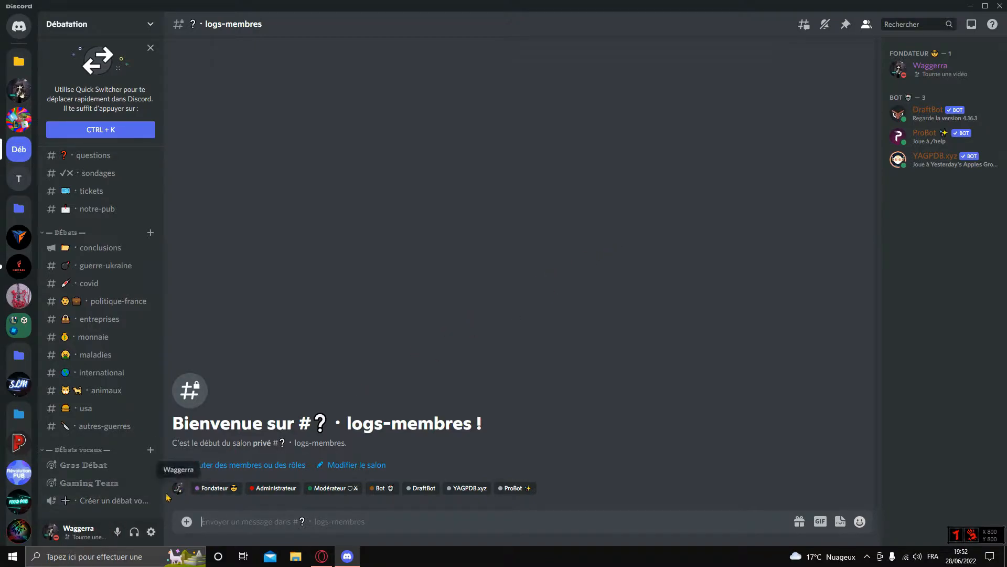
pyautogui.click(80, 501)
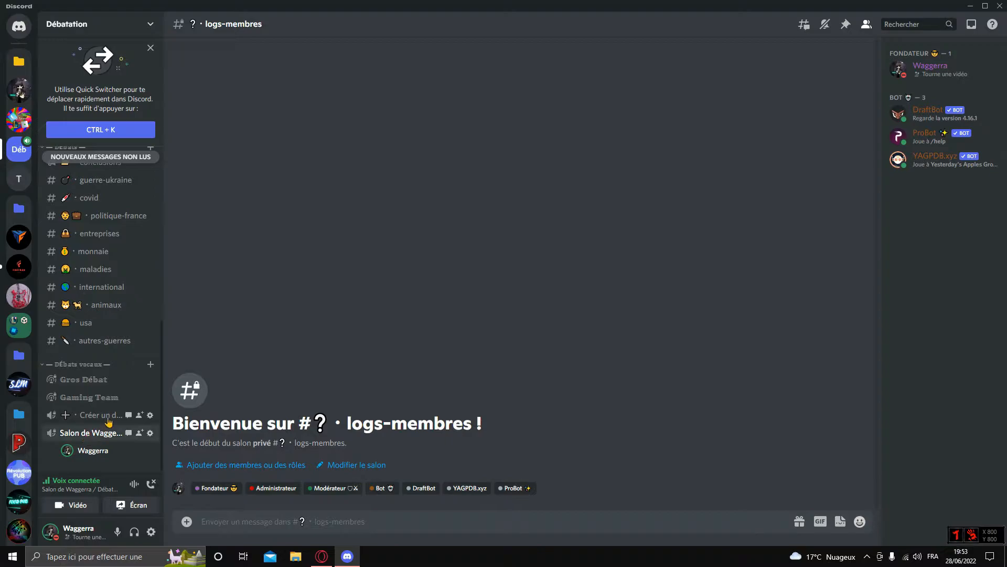
pyautogui.scroll(10, 105, 425)
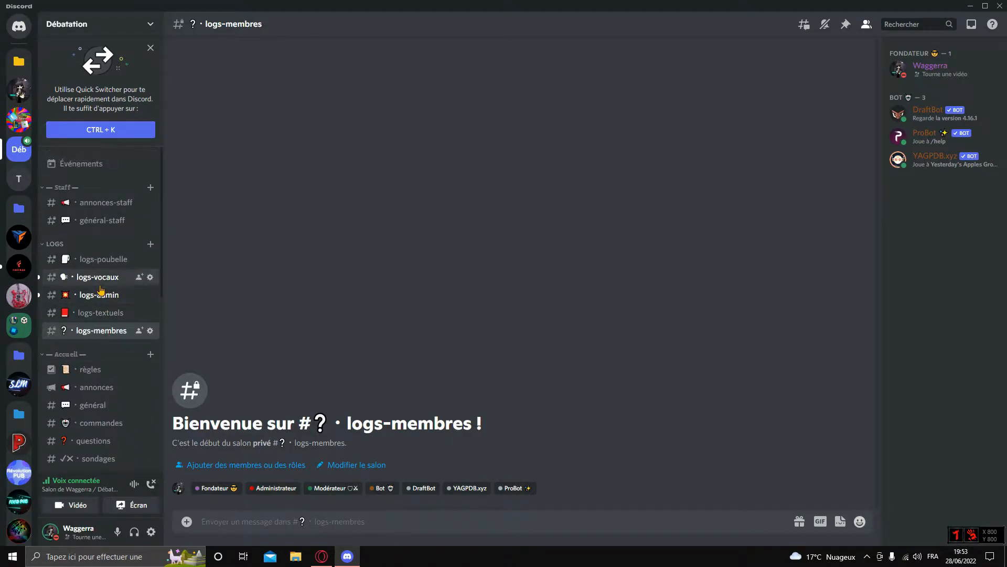
pyautogui.click(99, 283)
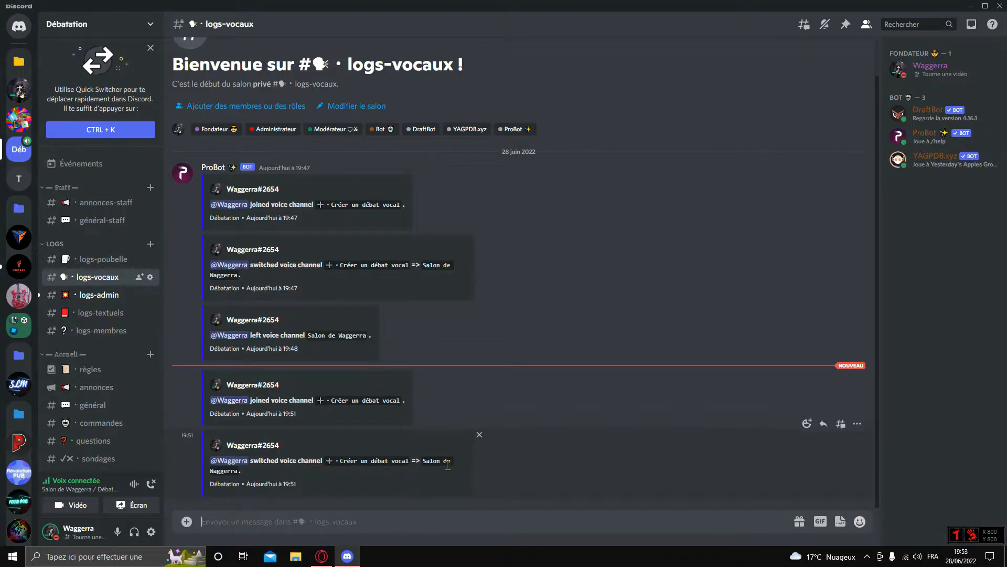
pyautogui.click(99, 295)
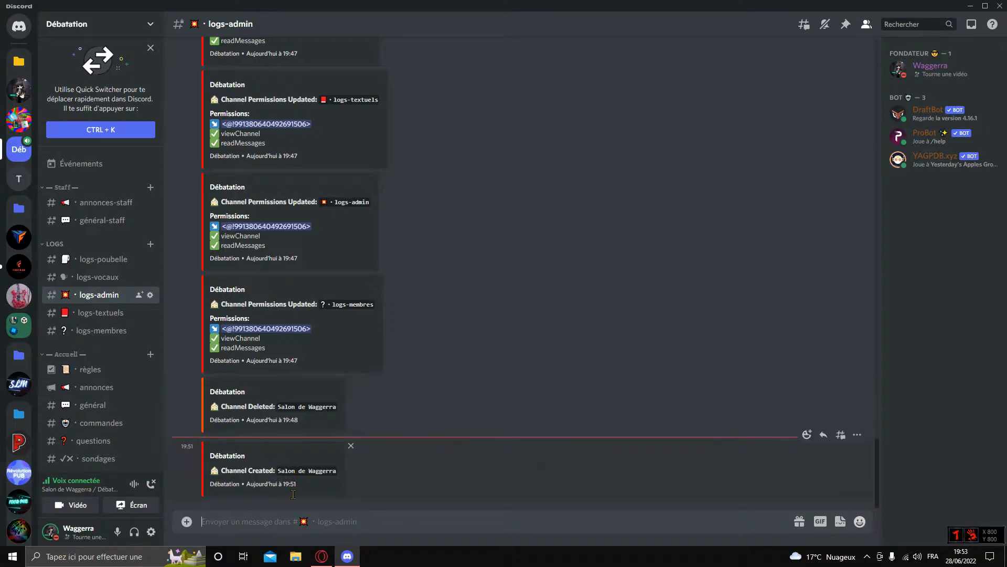
# Mute your own microphone in the connected voice channel and check logs-vocaux for a matching entry
pyautogui.scroll(-10, 105, 399)
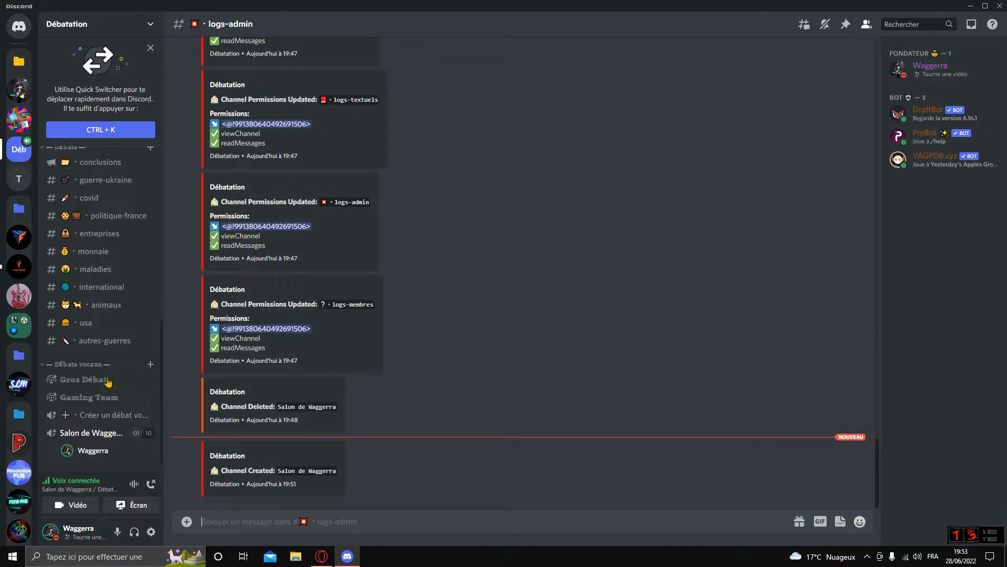
pyautogui.click(95, 433)
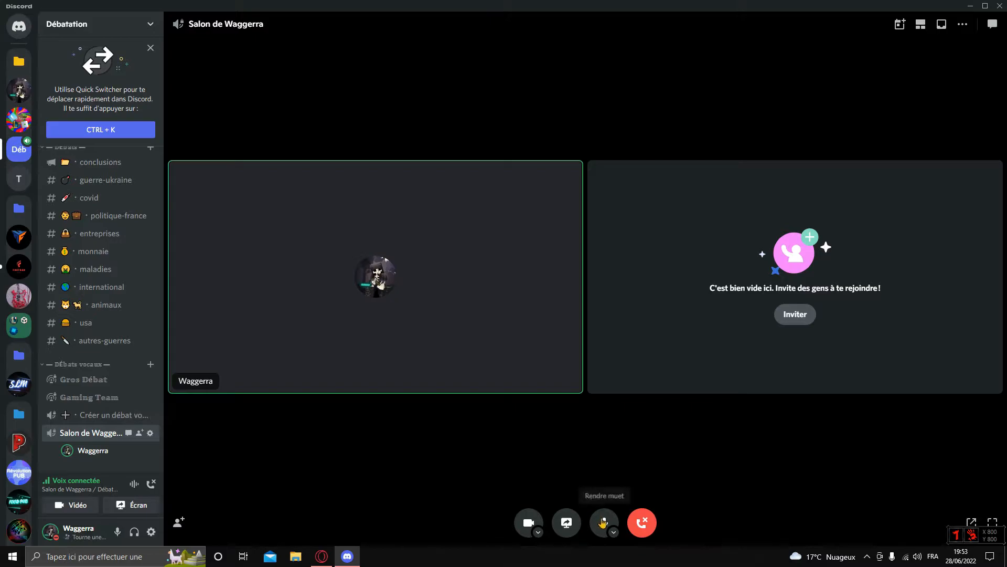
pyautogui.click(604, 522)
pyautogui.scroll(3, 109, 337)
pyautogui.scroll(4, 109, 336)
pyautogui.click(111, 283)
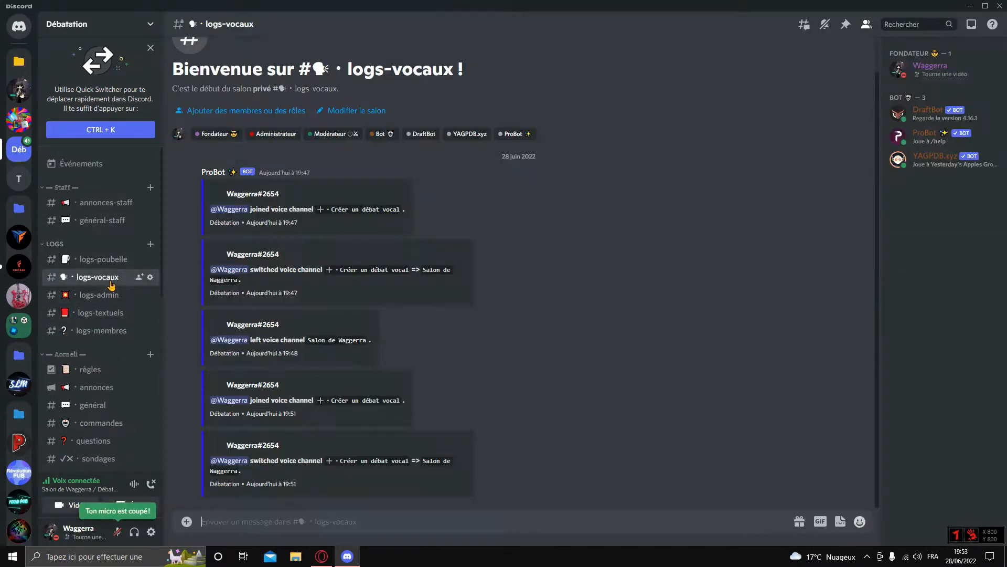
# Apply "Rendre muet sur le serveur" to the participant in the connected voice channel and check logs-vocaux
pyautogui.scroll(-5, 118, 356)
pyautogui.scroll(-3, 119, 356)
pyautogui.click(91, 433)
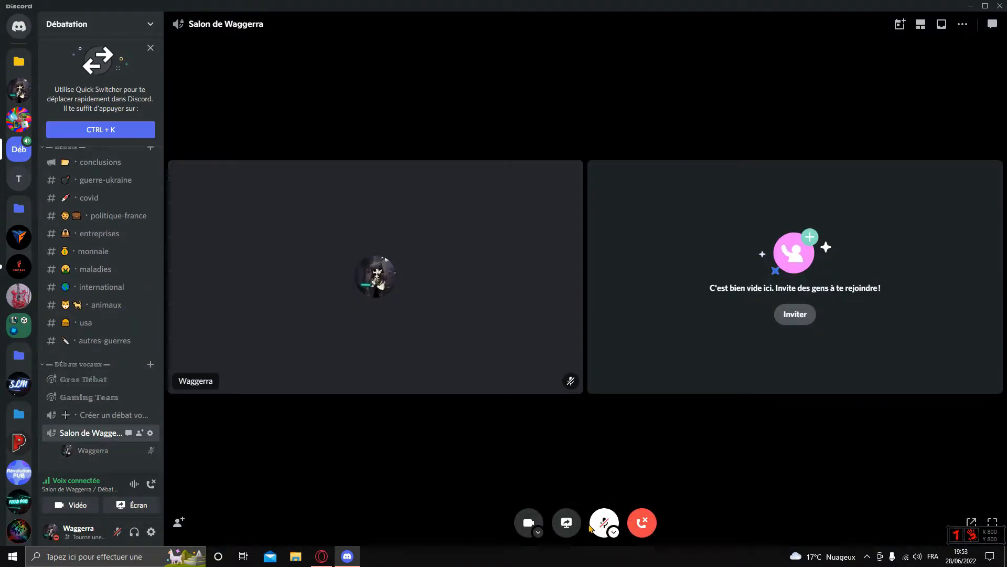
pyautogui.rightClick(122, 451)
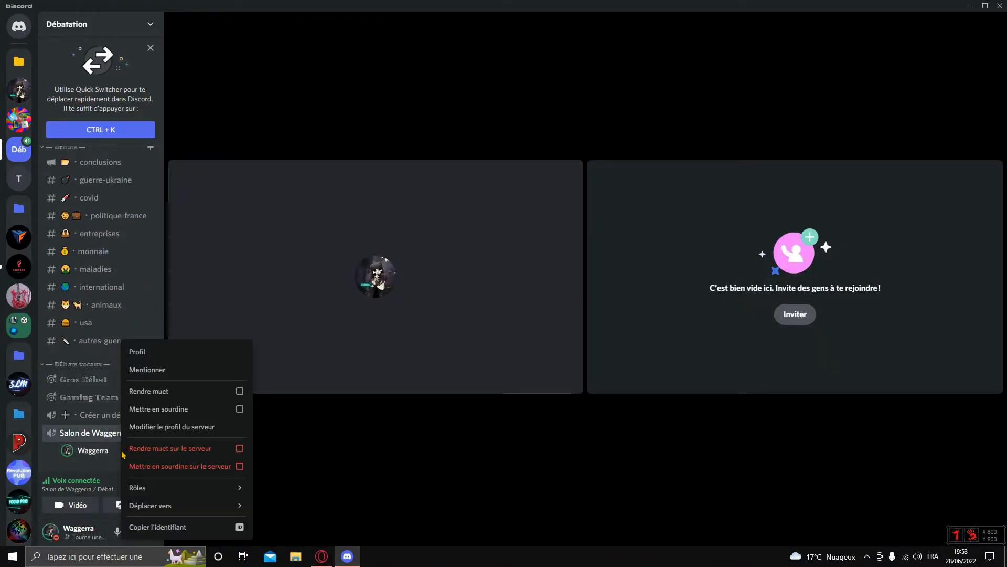
pyautogui.click(241, 448)
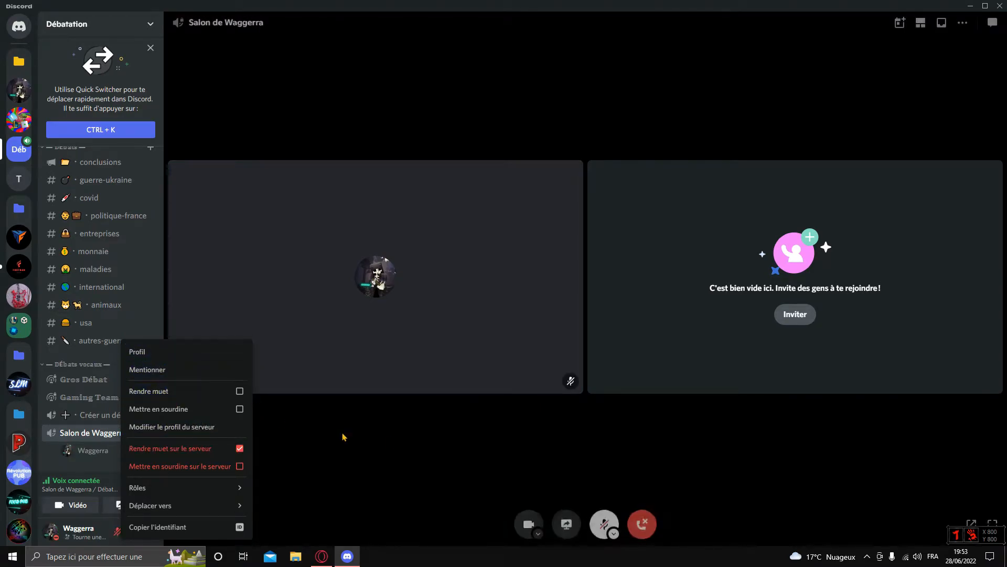
pyautogui.press('Escape')
pyautogui.scroll(5, 135, 338)
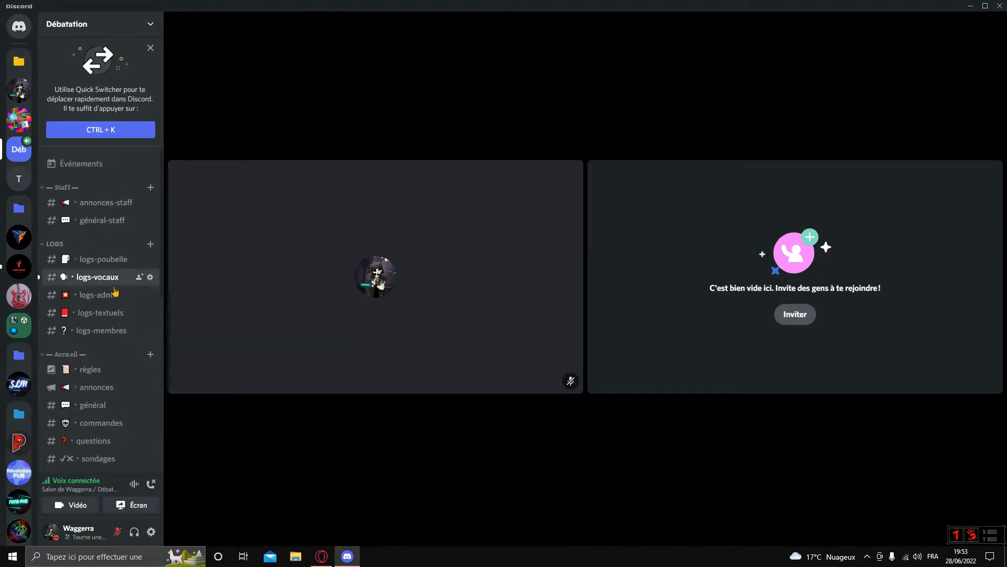
pyautogui.click(100, 278)
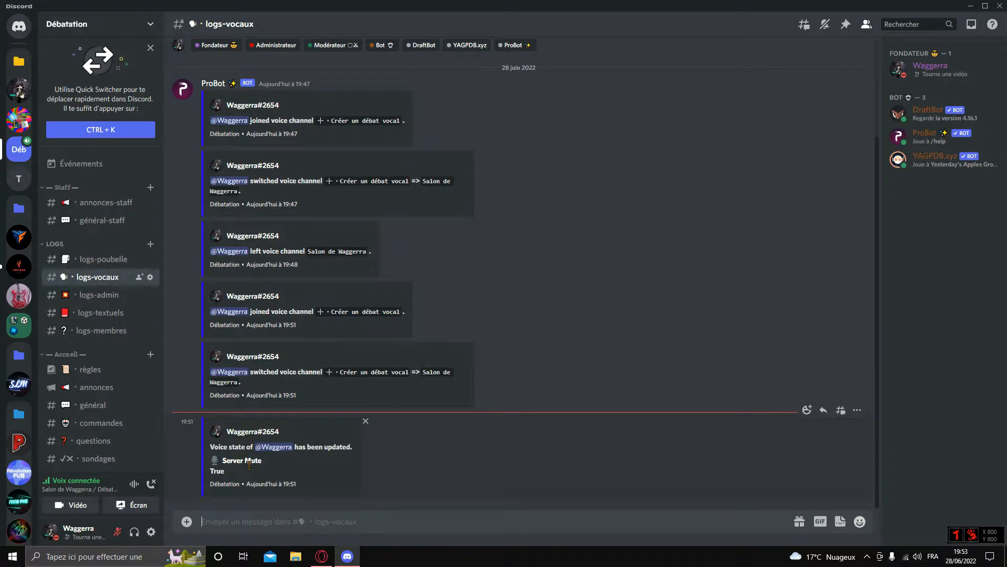
# Try to reactivate the server-muted microphone from the voice call
pyautogui.scroll(-10, 96, 420)
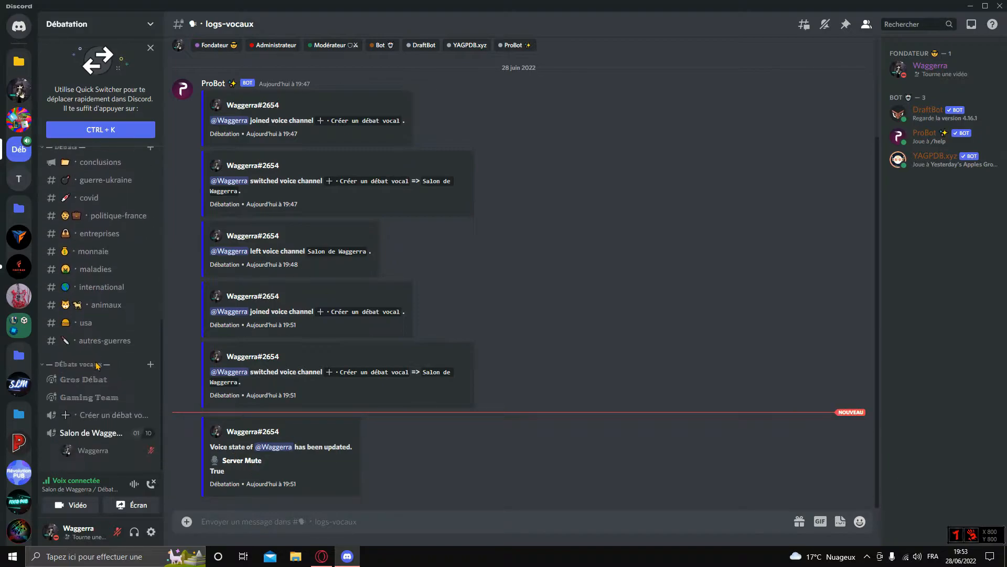
pyautogui.click(92, 433)
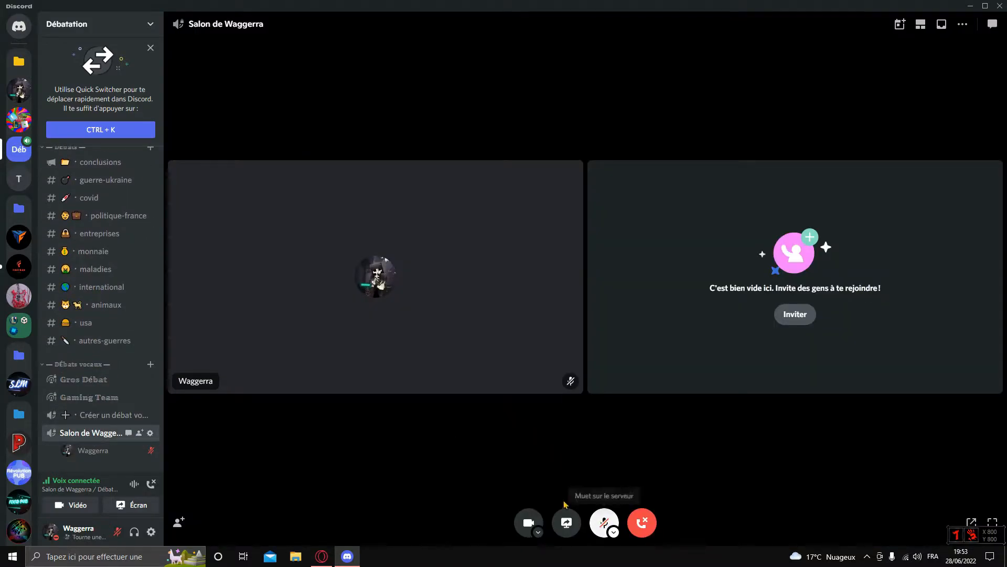
pyautogui.click(601, 523)
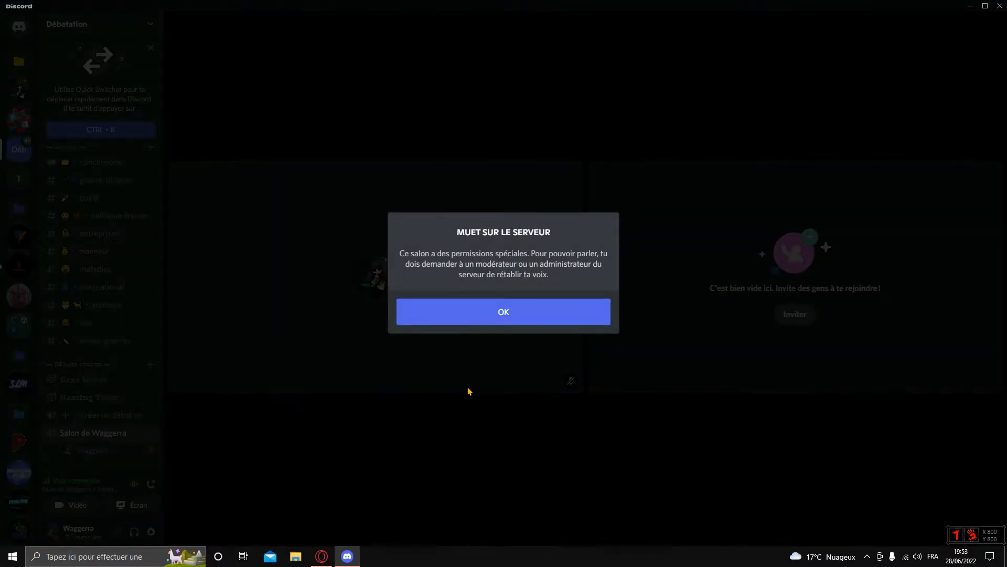
pyautogui.click(513, 310)
# Remove "Rendre muet sur le serveur" from the voice channel's participant and check logs-vocaux
pyautogui.rightClick(147, 451)
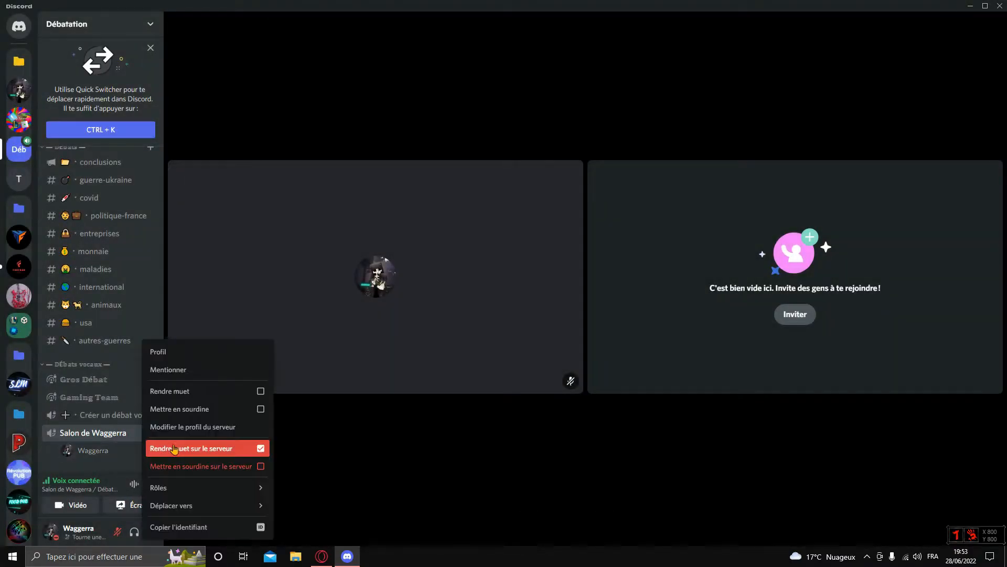
pyautogui.click(262, 451)
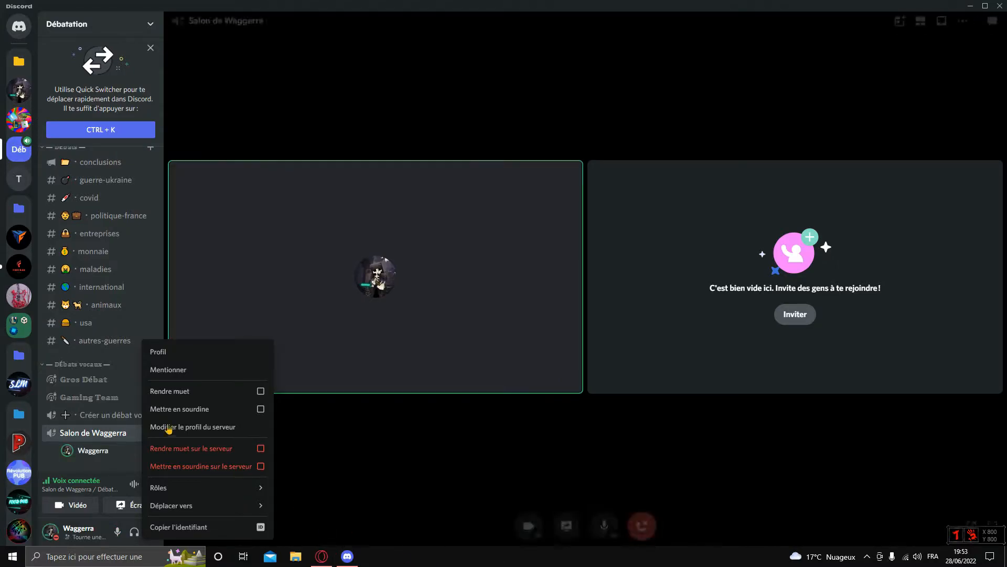
pyautogui.scroll(7, 110, 386)
pyautogui.click(100, 277)
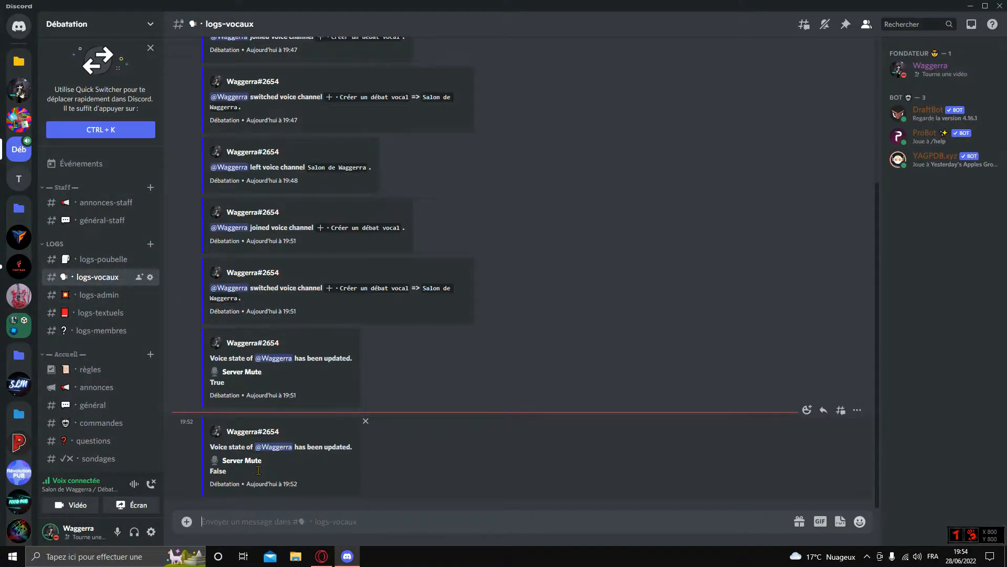
pyautogui.scroll(-10, 79, 385)
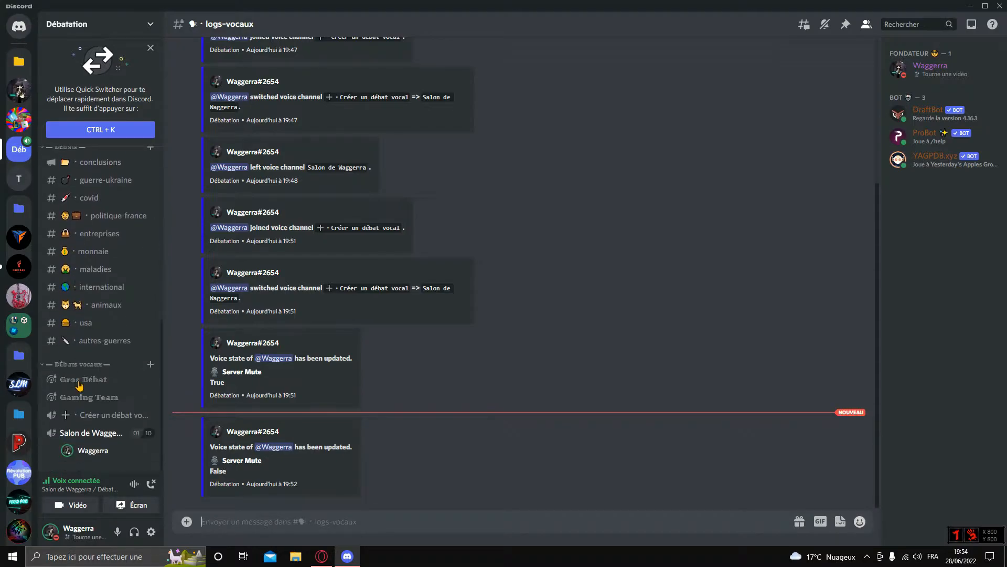
# Leave the connected voice channel and check logs-admin for the matching channel entry
pyautogui.click(94, 432)
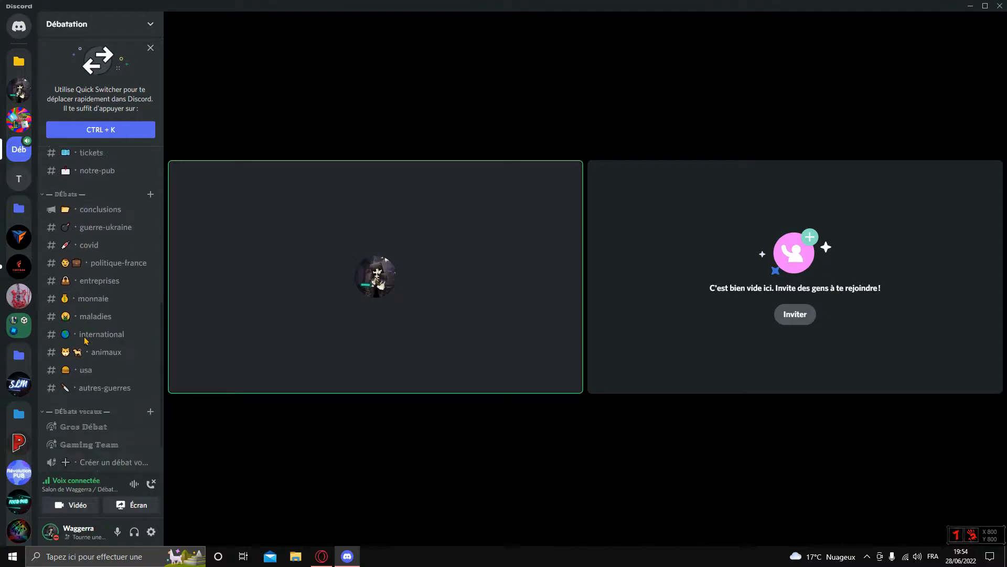
pyautogui.click(642, 523)
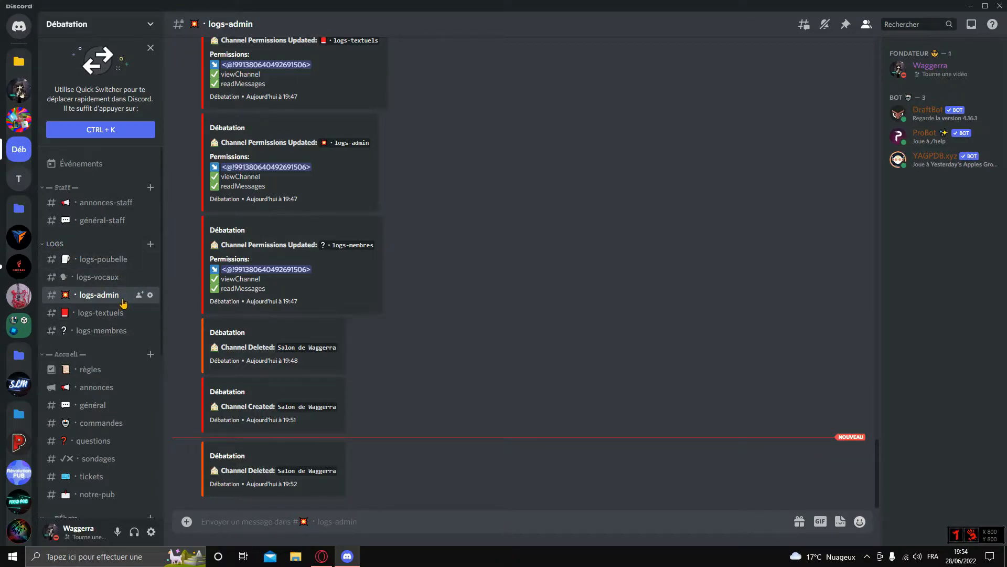
pyautogui.rightClick(65, 250)
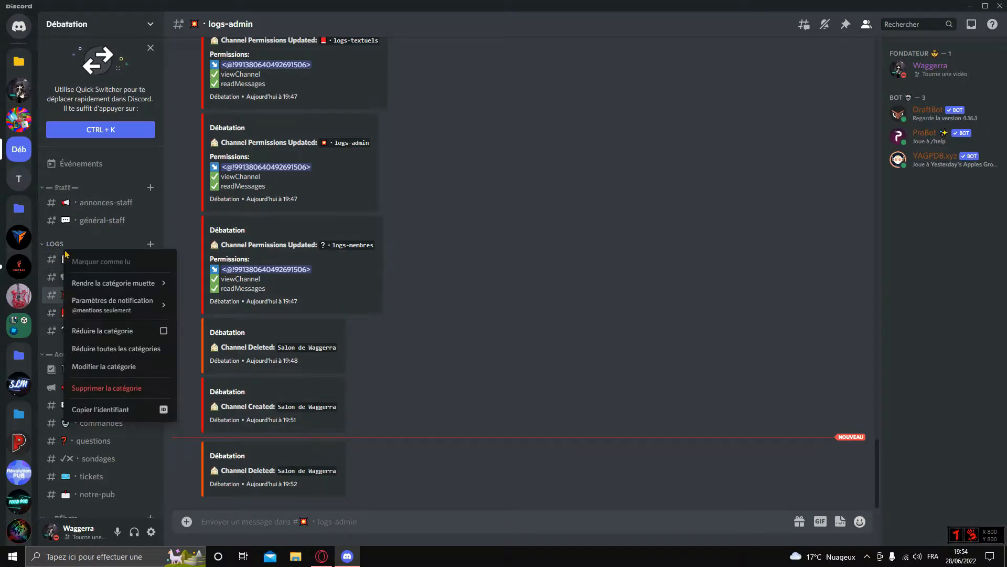
pyautogui.click(104, 366)
pyautogui.click(273, 82)
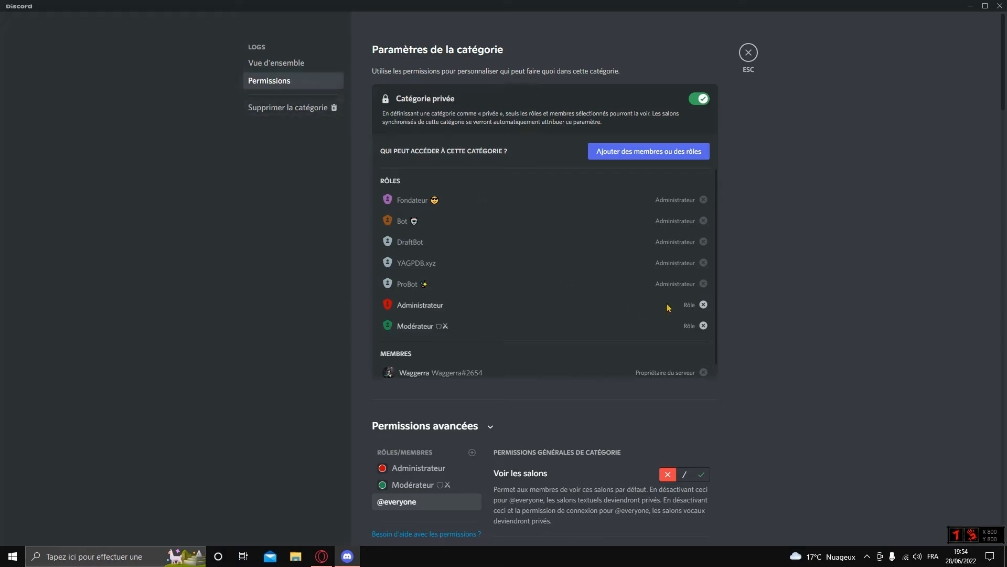
pyautogui.scroll(-4, 555, 428)
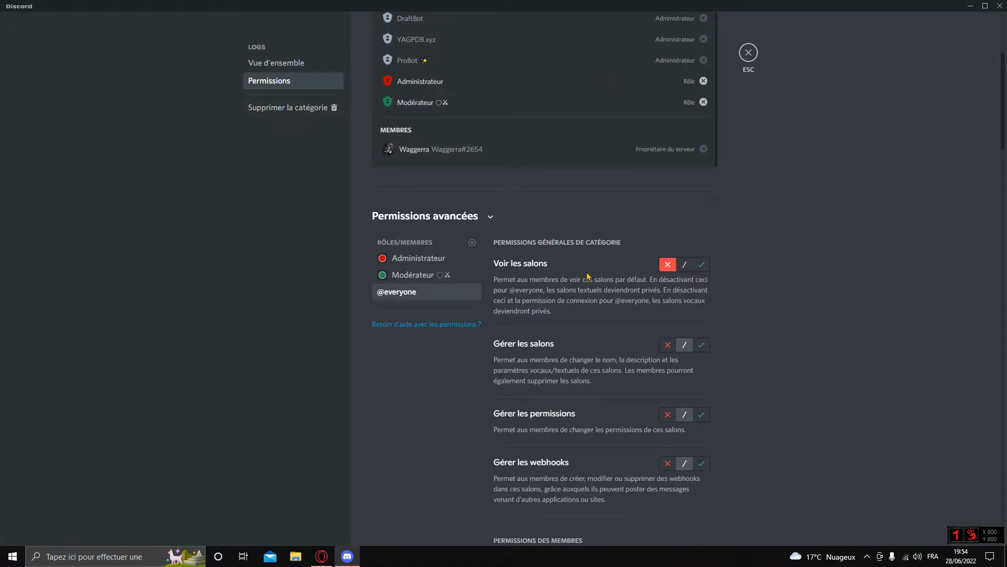
pyautogui.click(462, 281)
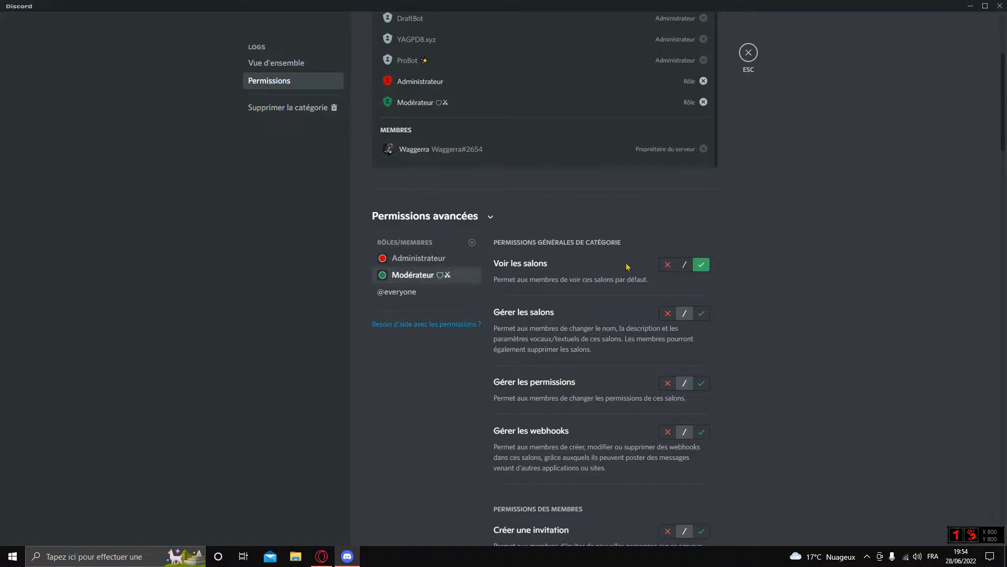
pyautogui.scroll(-1, 744, 256)
# Deny "Envoyer des messages" for the Administrateur role in the LOGS category's advanced permissions
pyautogui.click(431, 189)
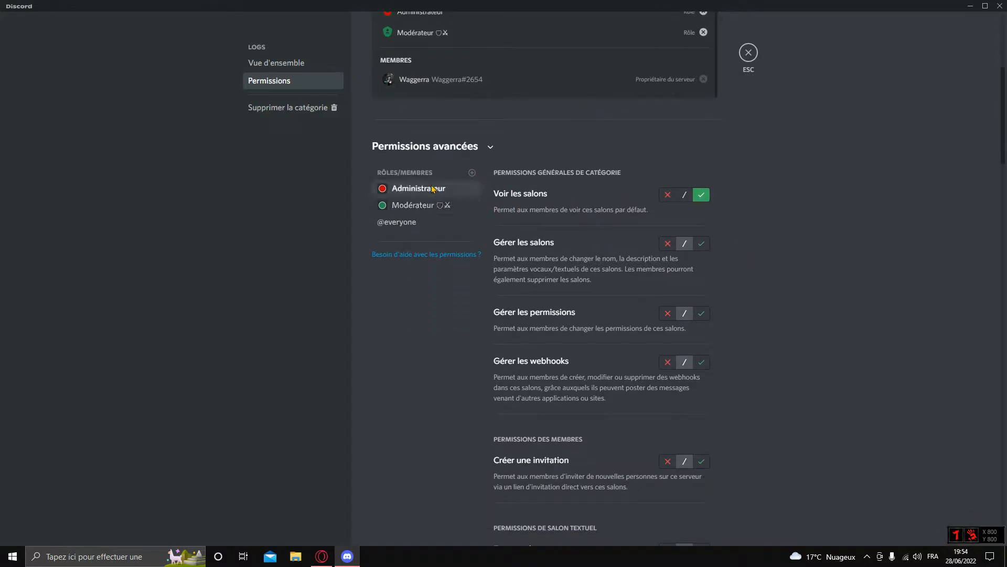
pyautogui.scroll(-7, 620, 243)
pyautogui.scroll(5, 598, 254)
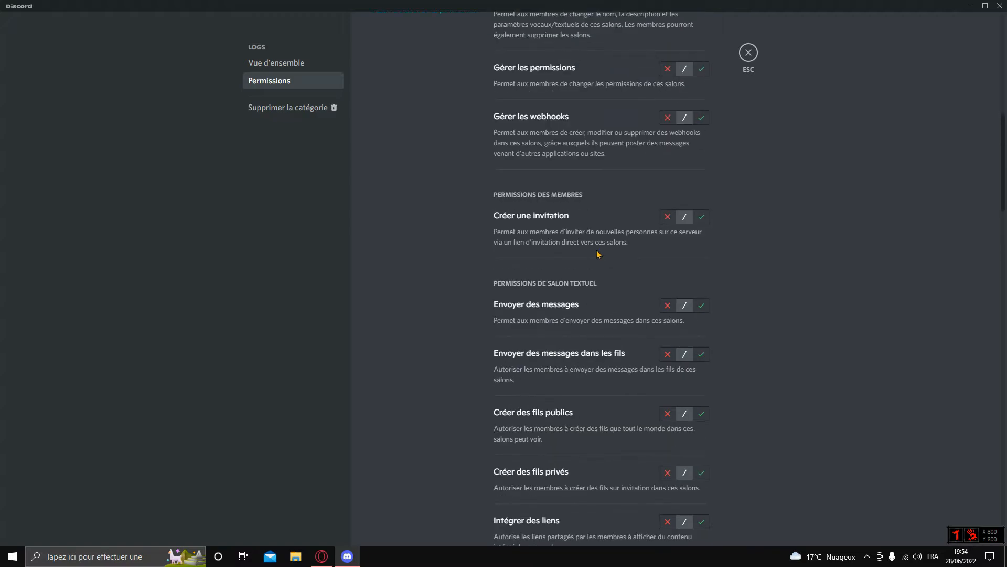
pyautogui.scroll(4, 598, 254)
pyautogui.scroll(-5, 648, 263)
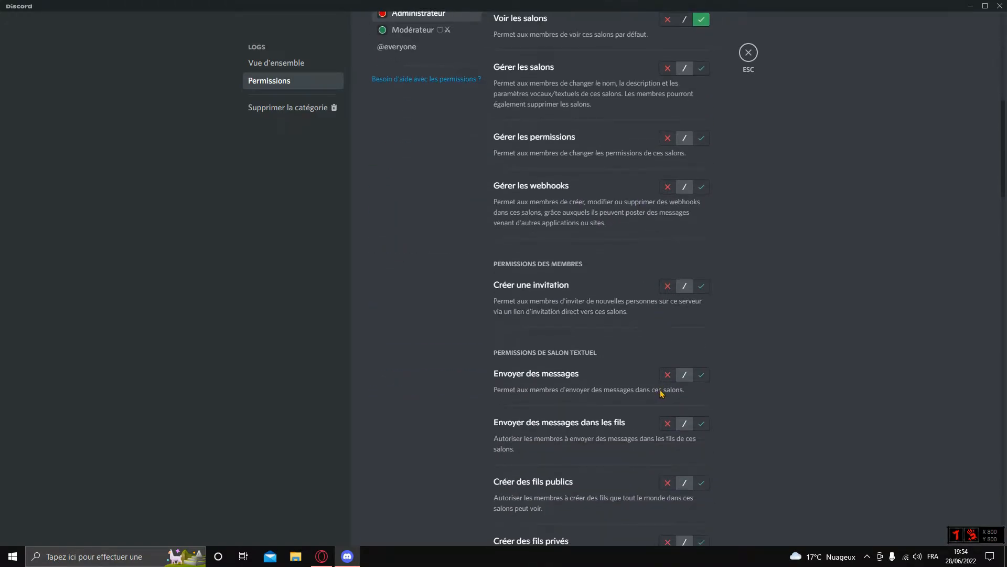
pyautogui.click(668, 376)
pyautogui.scroll(2, 669, 378)
# Deny "Envoyer des messages" for the Modérateur role in the LOGS category, save the changes and leave the settings
pyautogui.click(413, 172)
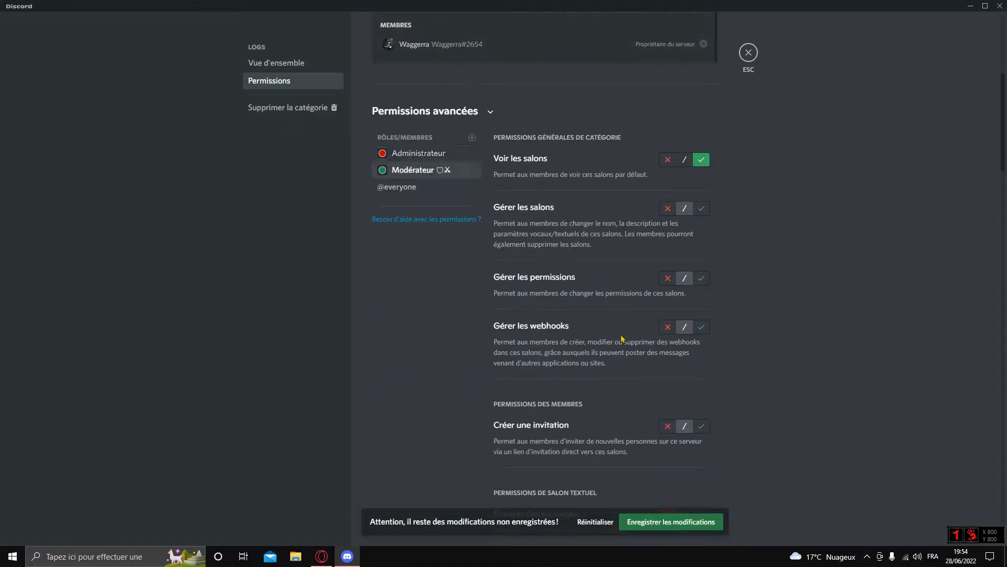
pyautogui.scroll(-3, 620, 329)
pyautogui.click(668, 341)
pyautogui.click(676, 529)
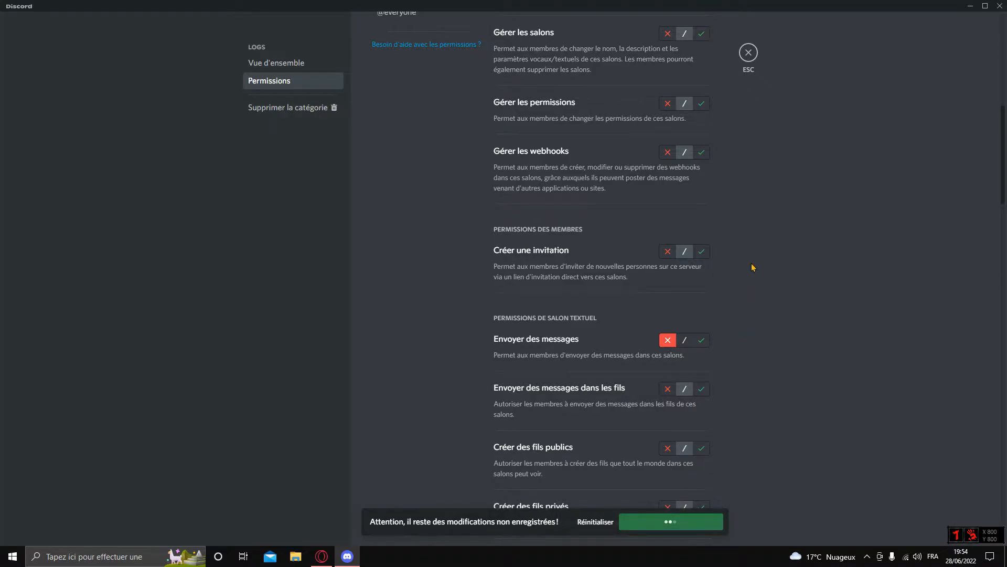
pyautogui.scroll(4, 751, 251)
pyautogui.click(750, 56)
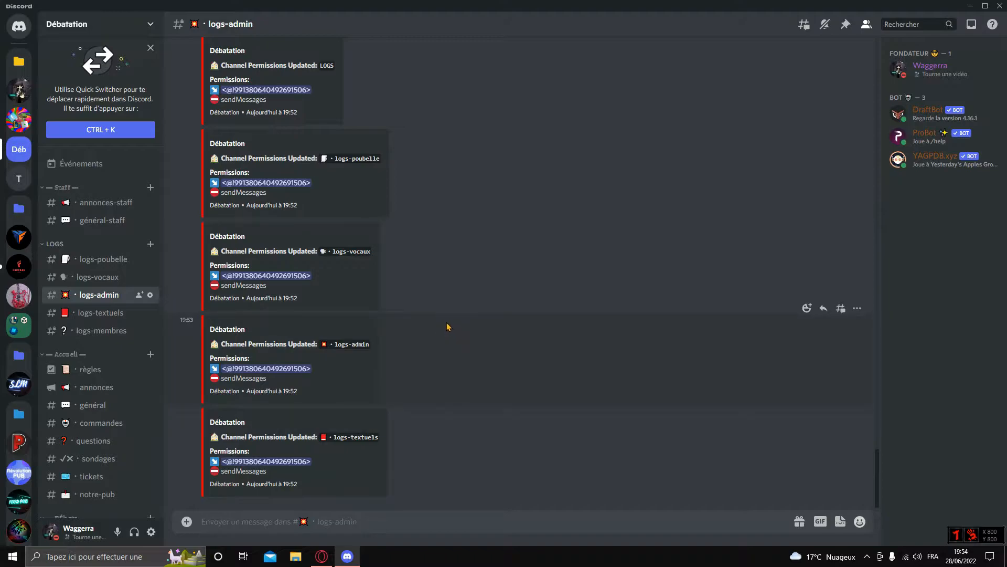
# Examine the permission-update entries for the LOGS category and its channels in logs-admin
pyautogui.scroll(3, 447, 326)
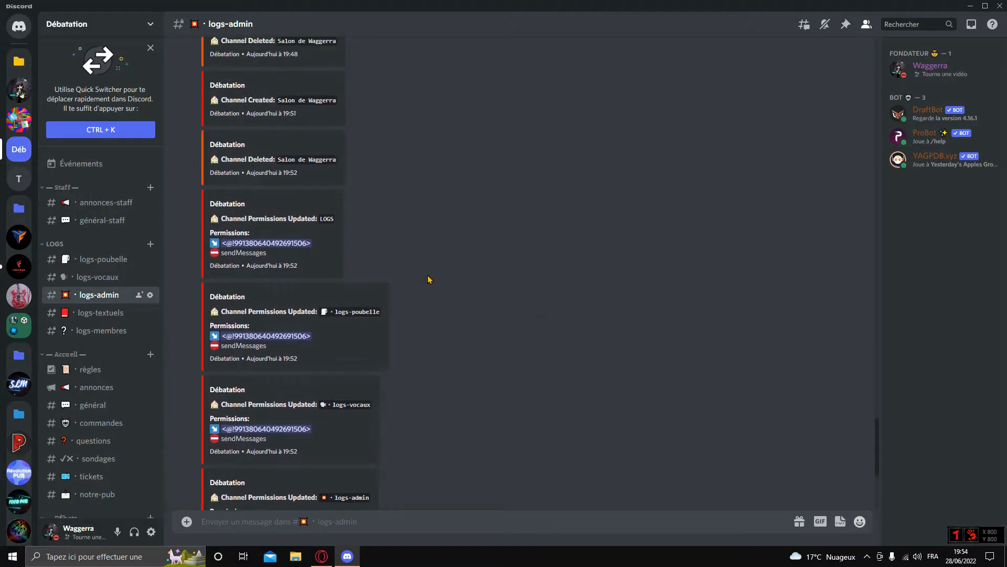
pyautogui.scroll(8, 430, 279)
pyautogui.scroll(-10, 398, 265)
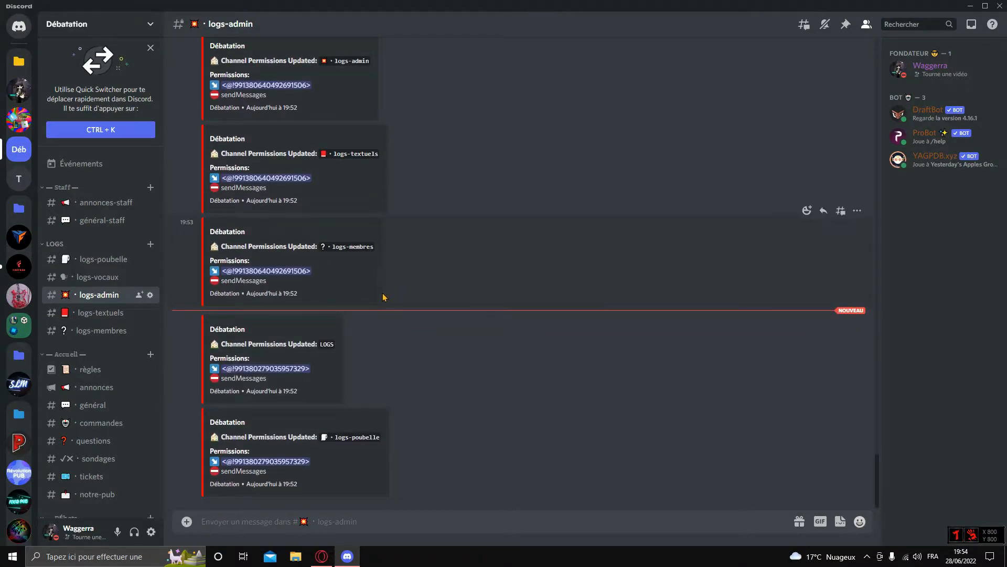
pyautogui.scroll(-2, 301, 437)
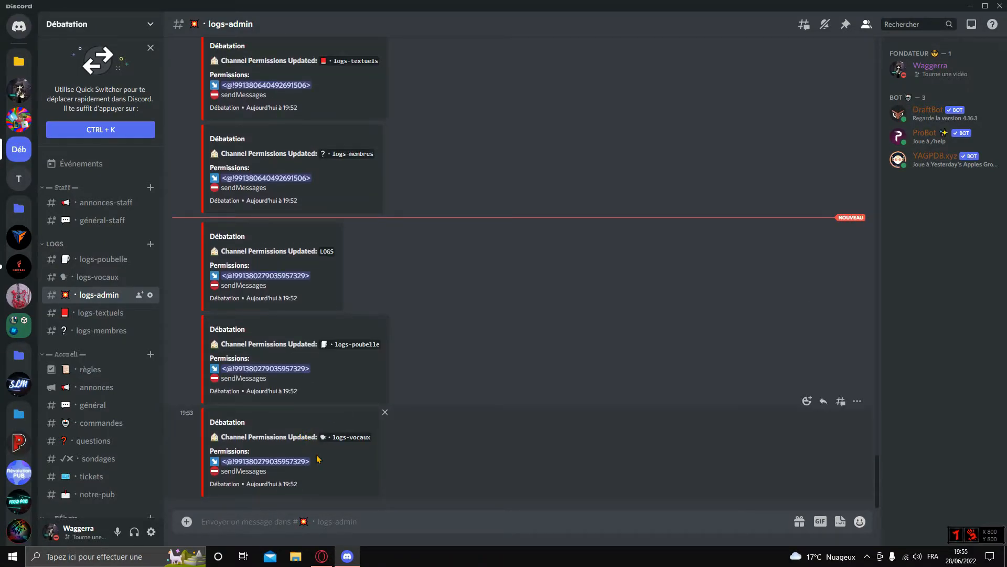
# View ProBot's website in the Opera browser and ProBot's profile in the Débatation server's member list
pyautogui.click(321, 556)
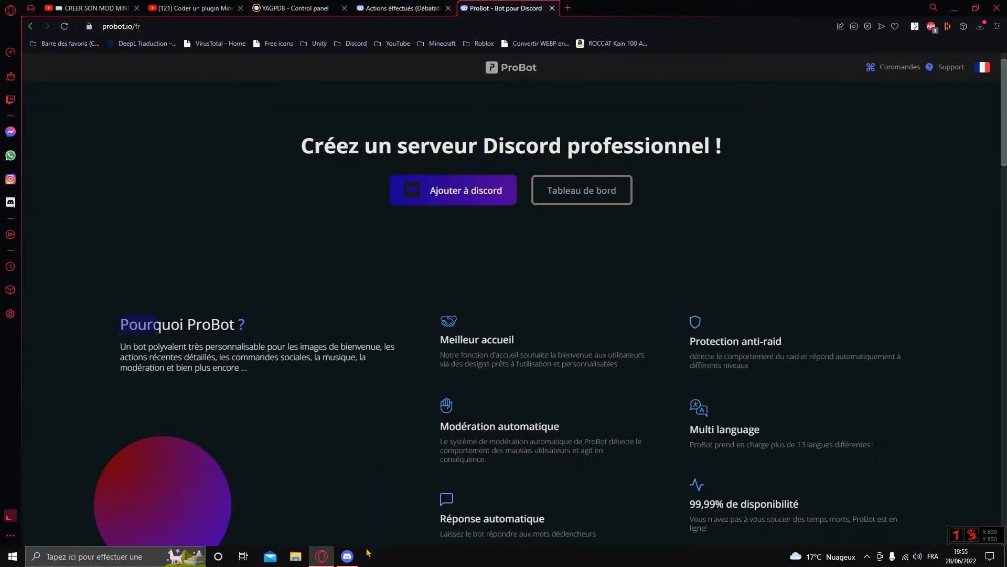
pyautogui.click(348, 556)
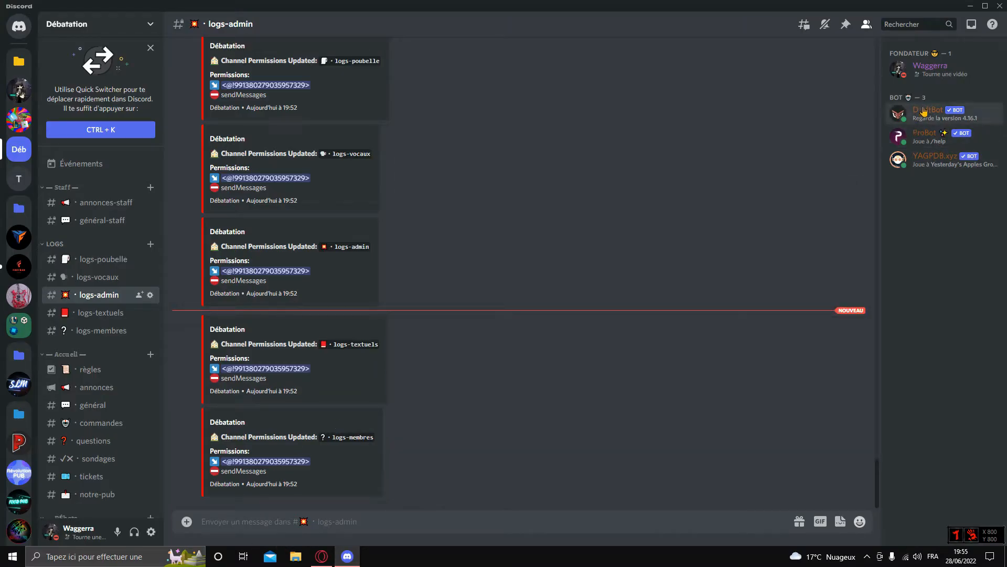
pyautogui.click(925, 136)
pyautogui.click(621, 164)
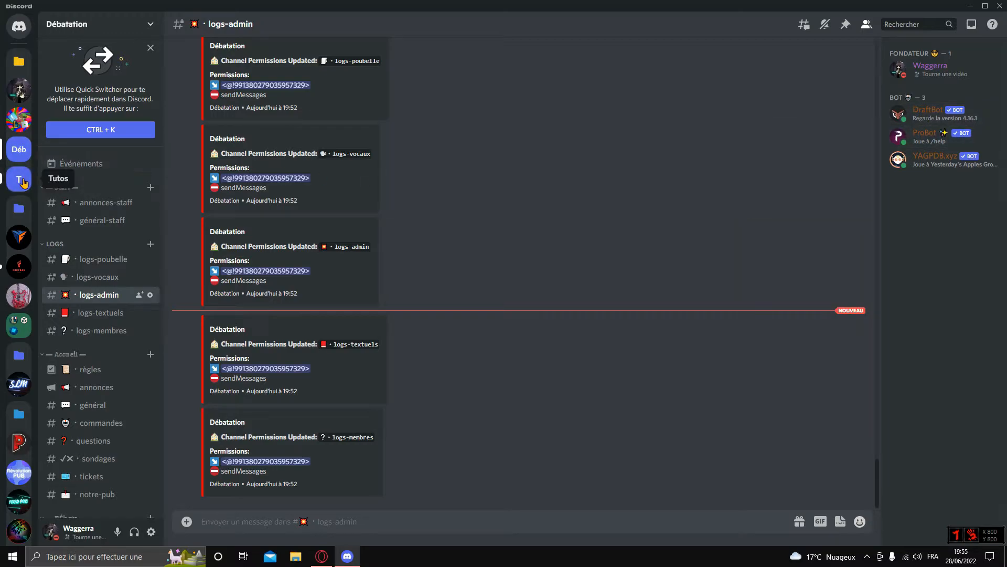
# Create a public text channel named "logs" under Text Channels in the Tutos server
pyautogui.click(20, 180)
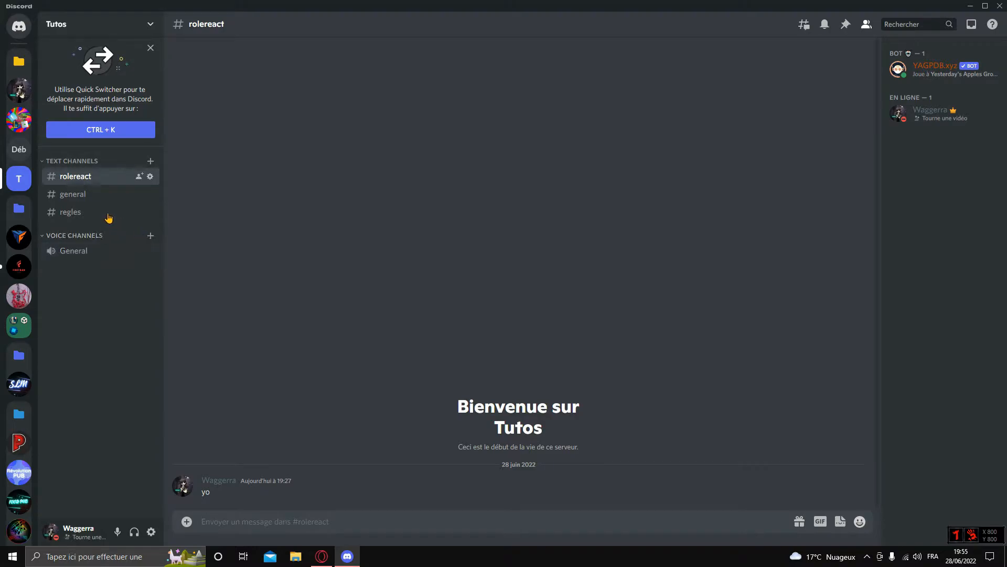
pyautogui.click(151, 163)
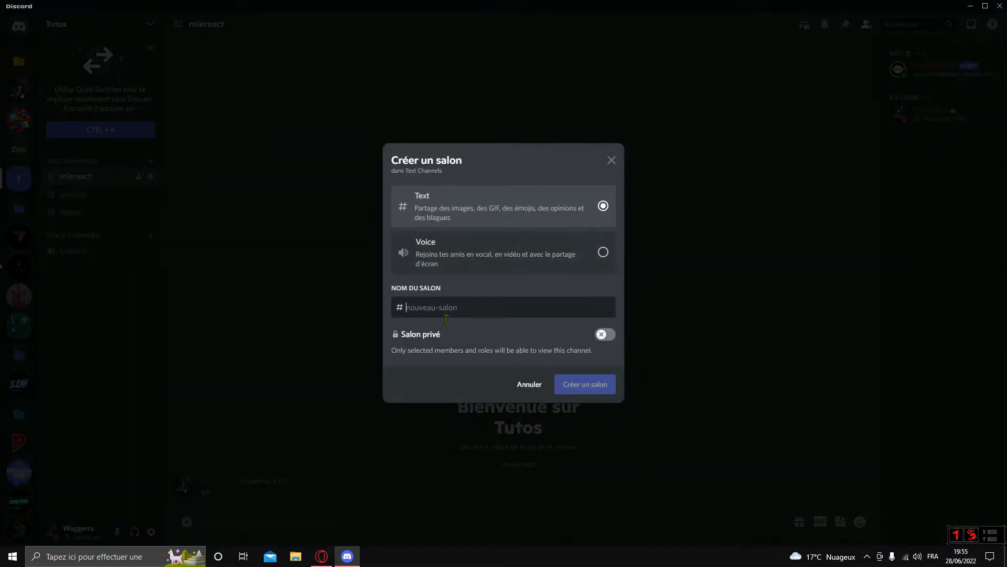
pyautogui.write('logs')
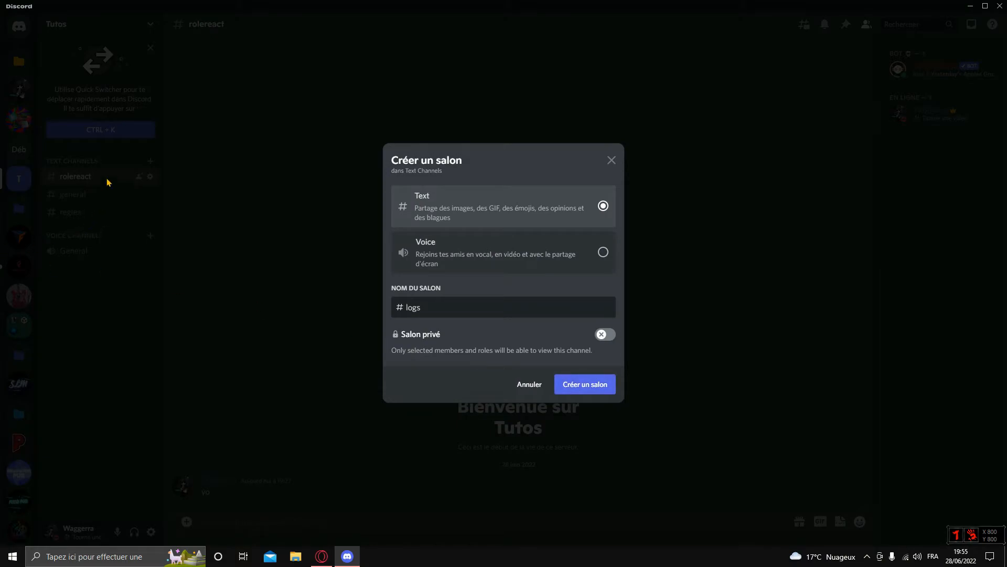
pyautogui.press('Return')
# Create a second public text channel named "logs-2" under Text Channels in the Tutos server
pyautogui.click(150, 161)
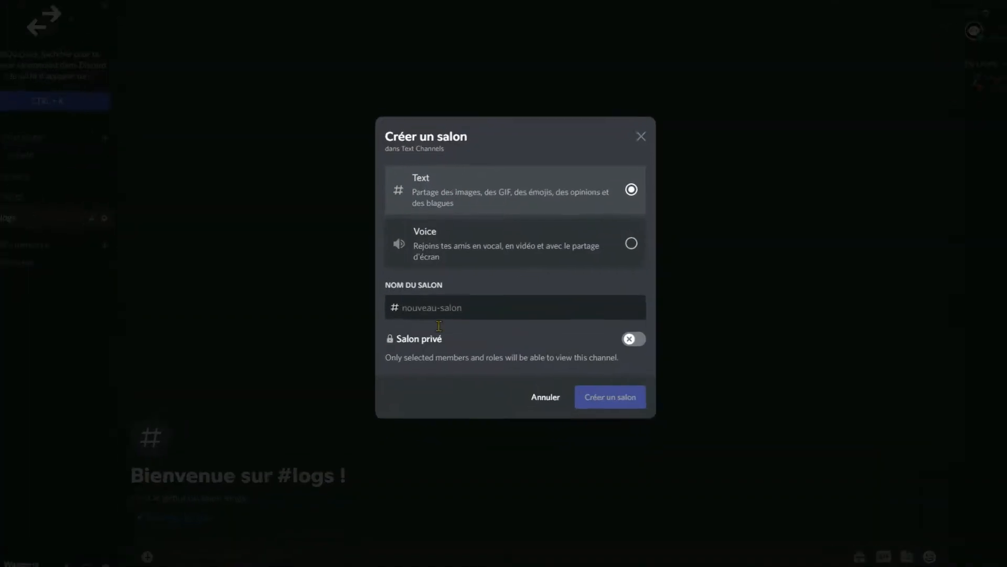
pyautogui.write('logs-2')
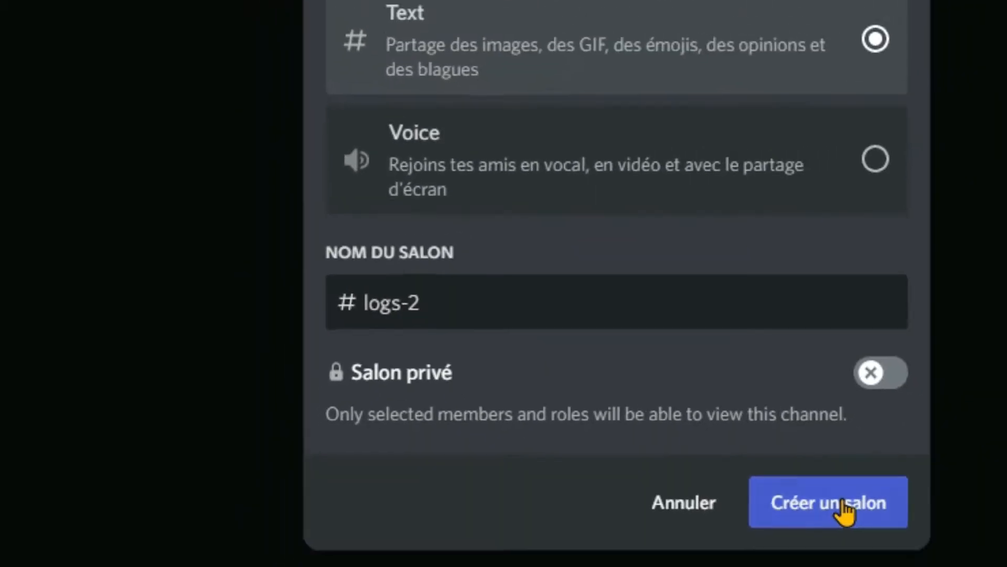
pyautogui.click(934, 556)
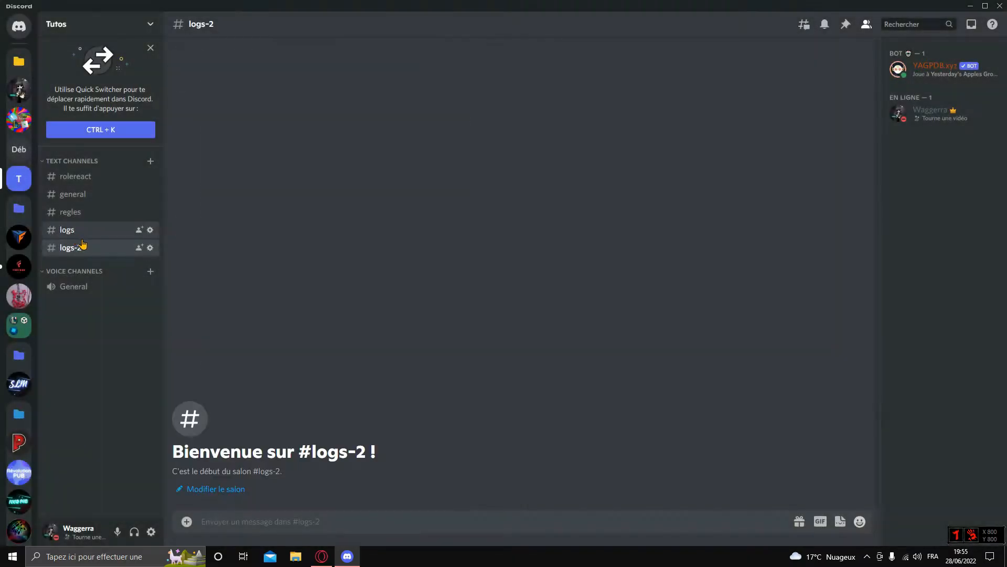
pyautogui.moveTo(84, 237)
pyautogui.mouseDown()
pyautogui.moveTo(87, 274)
pyautogui.moveTo(96, 236)
pyautogui.mouseUp()
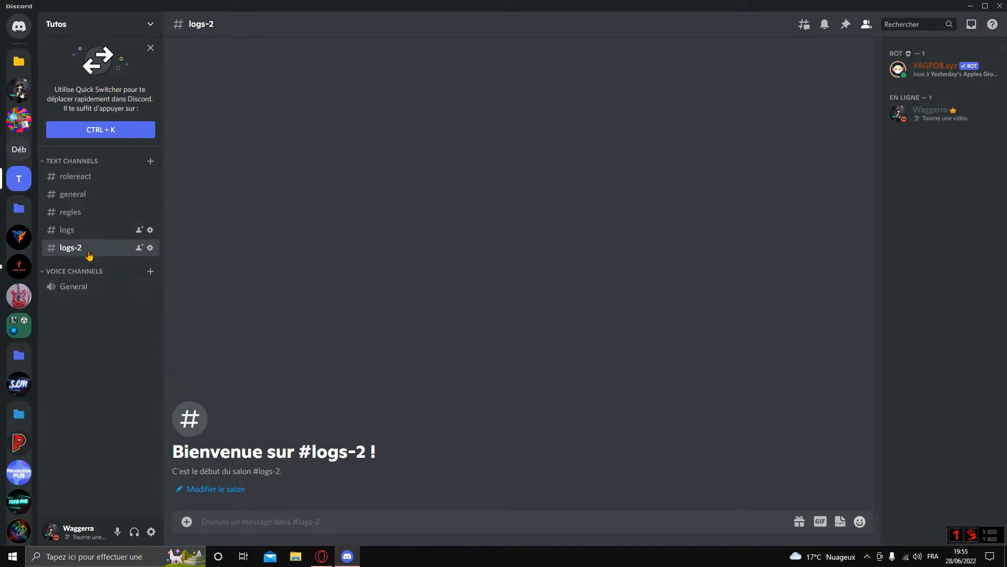
# From ProBot's website in Opera, add the bot to the Tutos server and authorise all requested permissions
pyautogui.click(322, 556)
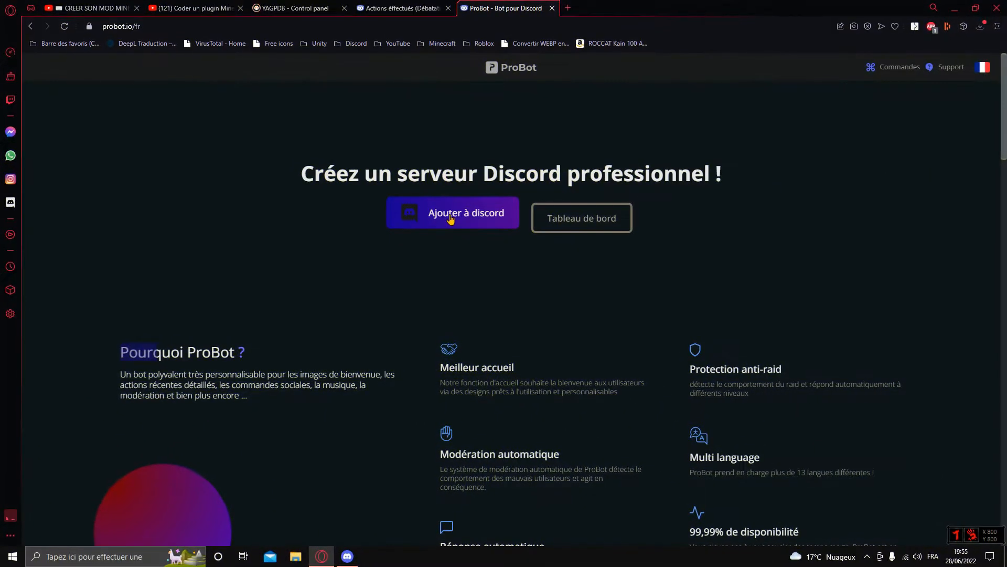
pyautogui.click(451, 220)
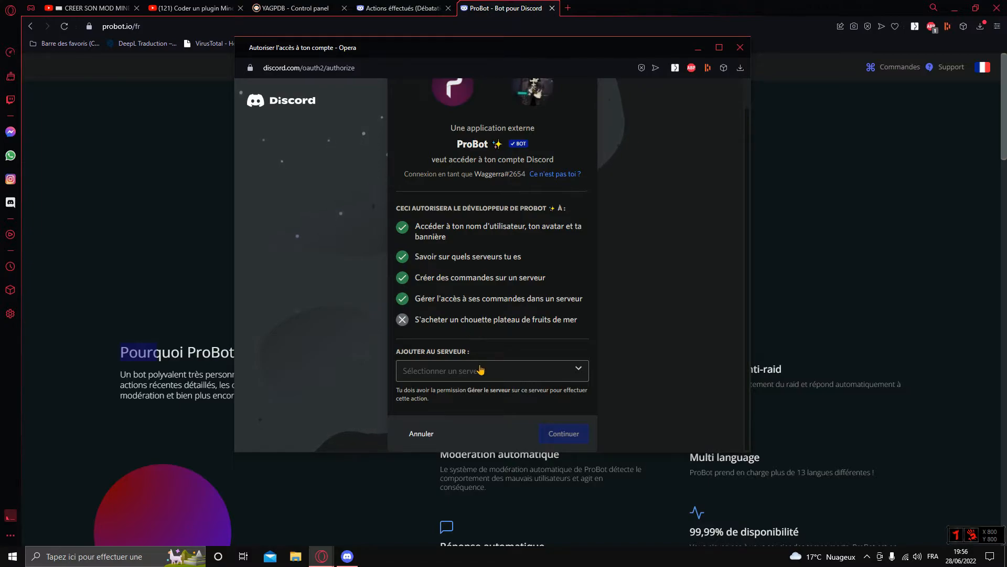
pyautogui.click(482, 372)
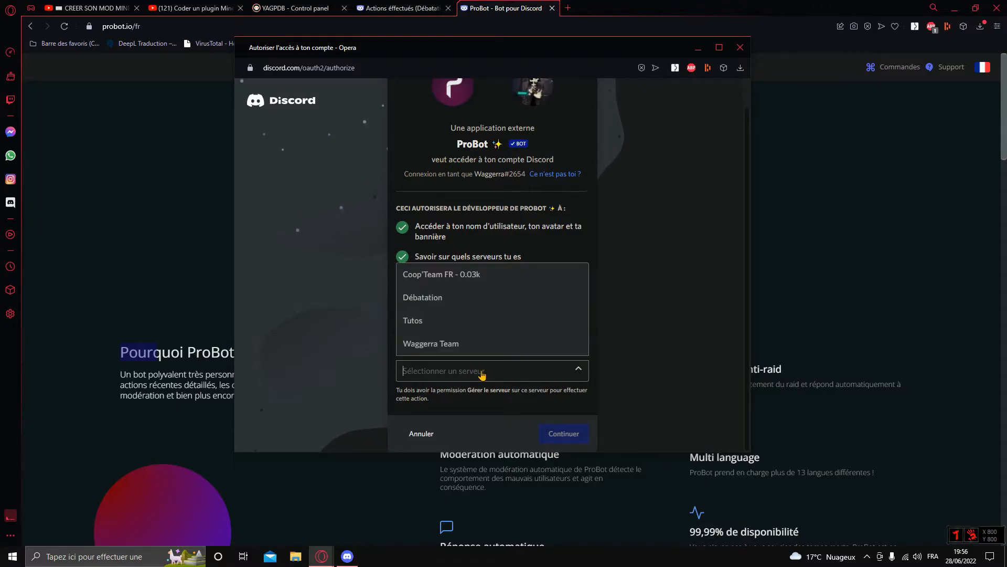
pyautogui.click(461, 321)
pyautogui.click(564, 433)
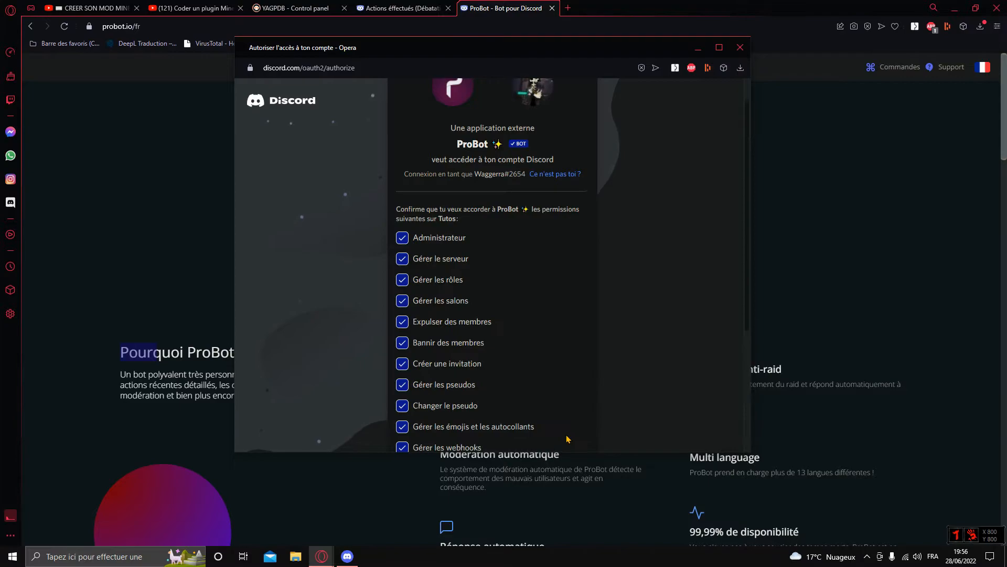
pyautogui.scroll(-3, 560, 389)
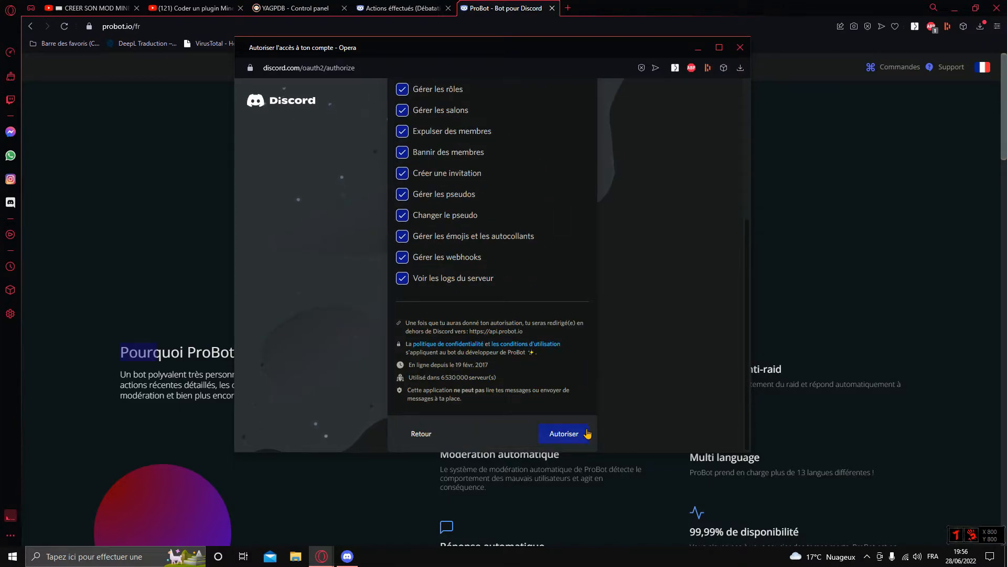
pyautogui.click(576, 435)
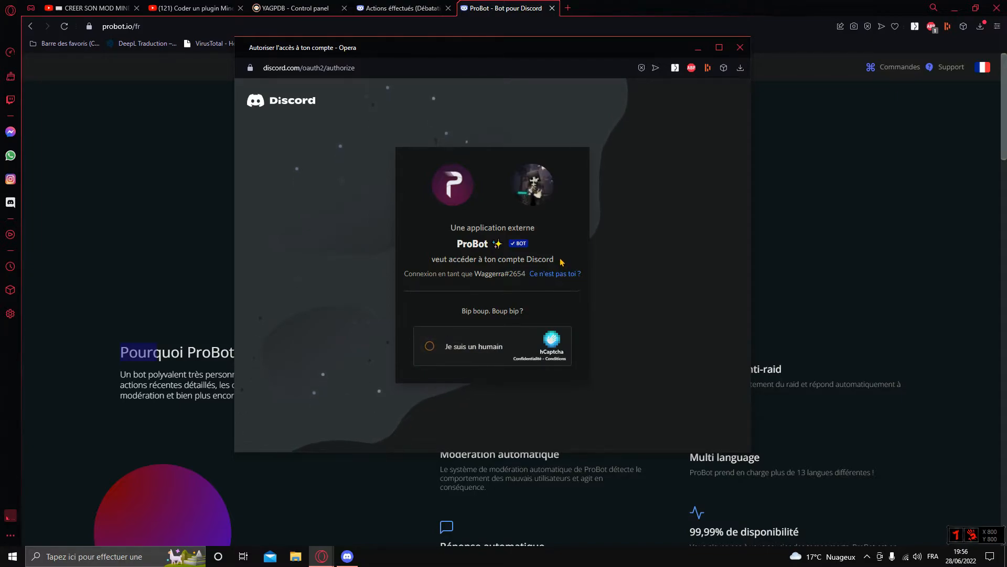
# Complete the hCaptcha check by selecting every image containing an airplane and submitting the verification
pyautogui.click(569, 244)
pyautogui.click(551, 307)
pyautogui.click(609, 312)
pyautogui.click(562, 368)
pyautogui.click(632, 369)
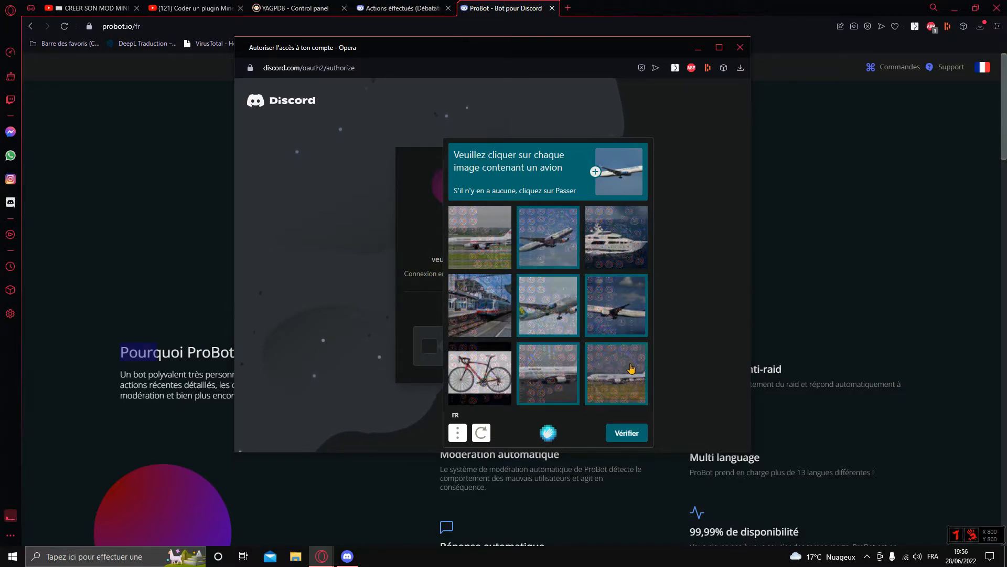
pyautogui.click(500, 254)
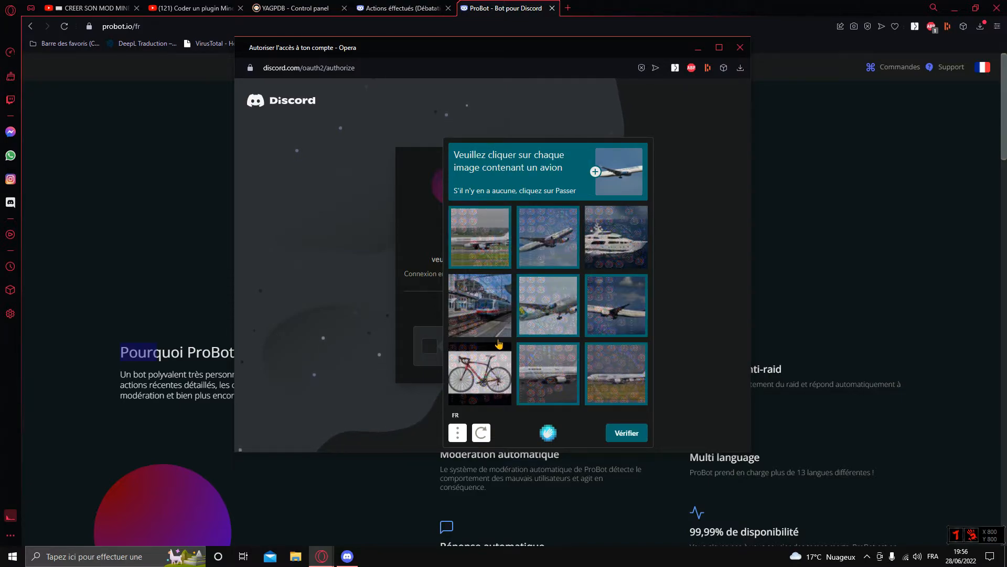
pyautogui.click(624, 431)
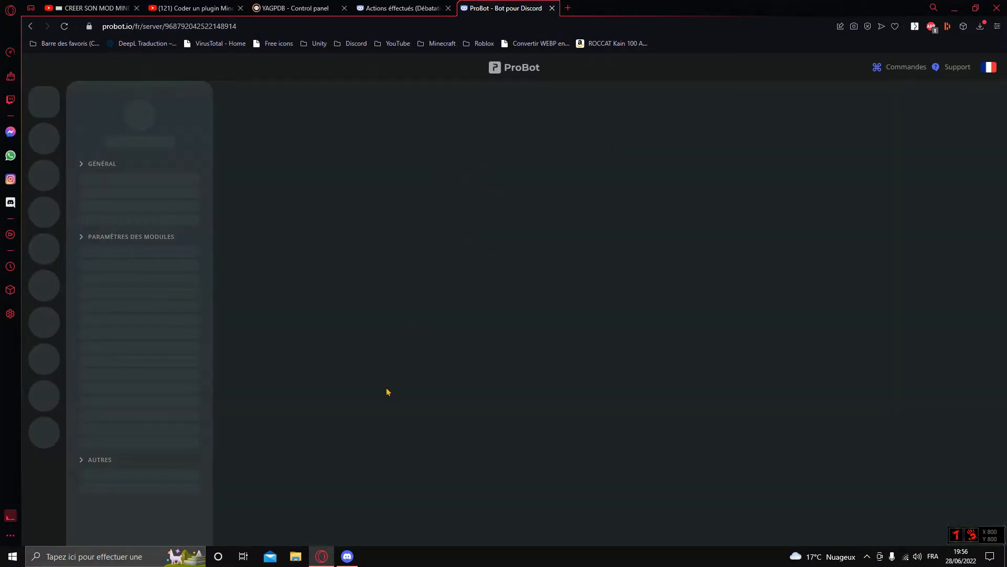
# Switch back to Discord and open the general channel of the Tutos server
pyautogui.click(347, 556)
pyautogui.click(99, 195)
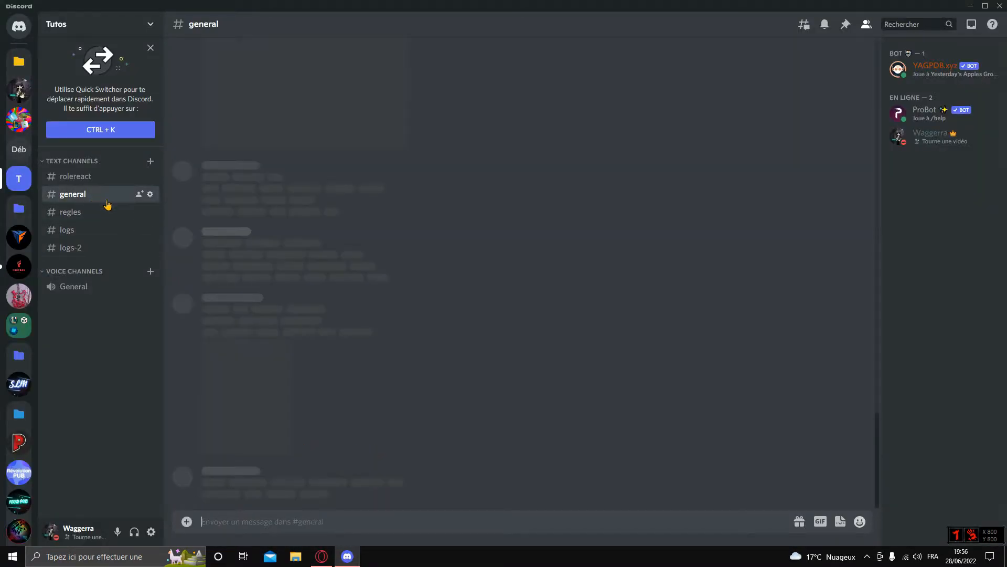
# Assign the Bot role to ProBot from its profile card in the Tutos member list
pyautogui.click(927, 116)
pyautogui.click(783, 318)
pyautogui.click(746, 374)
# View the roles that can be added on the server owner's profile card in the Tutos server
pyautogui.hotkey('alt', 'Tab')
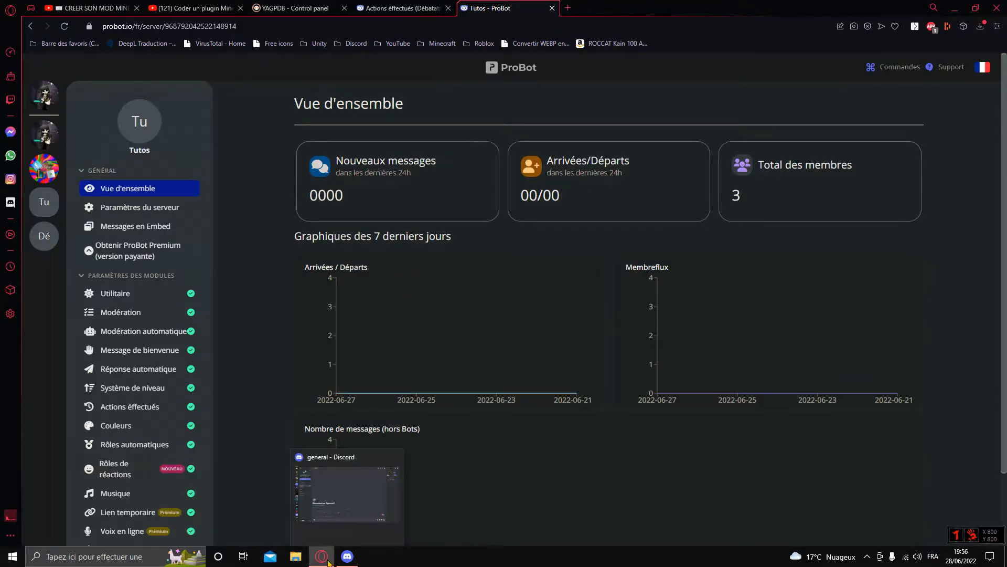
pyautogui.click(347, 556)
pyautogui.click(931, 136)
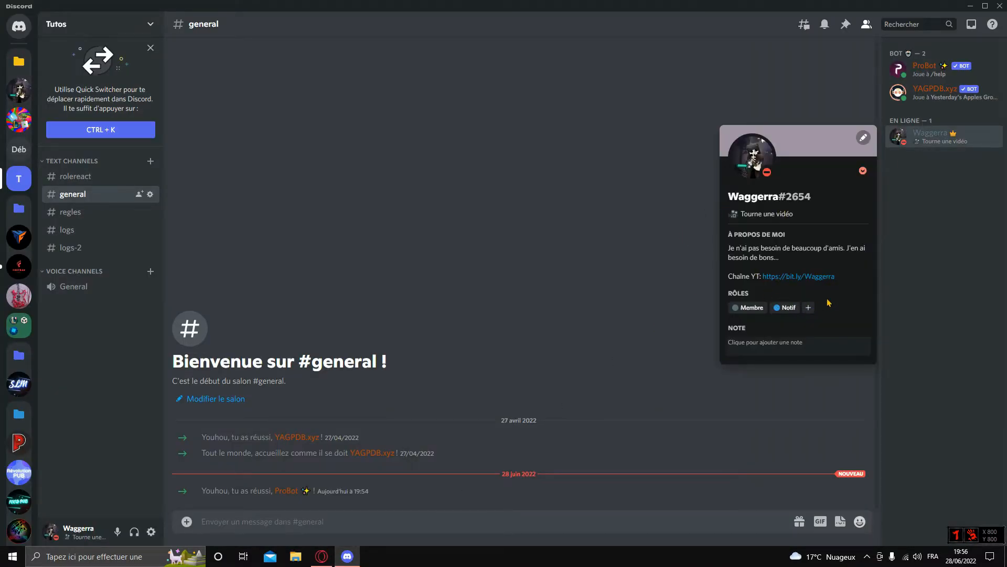
pyautogui.click(809, 308)
pyautogui.click(624, 331)
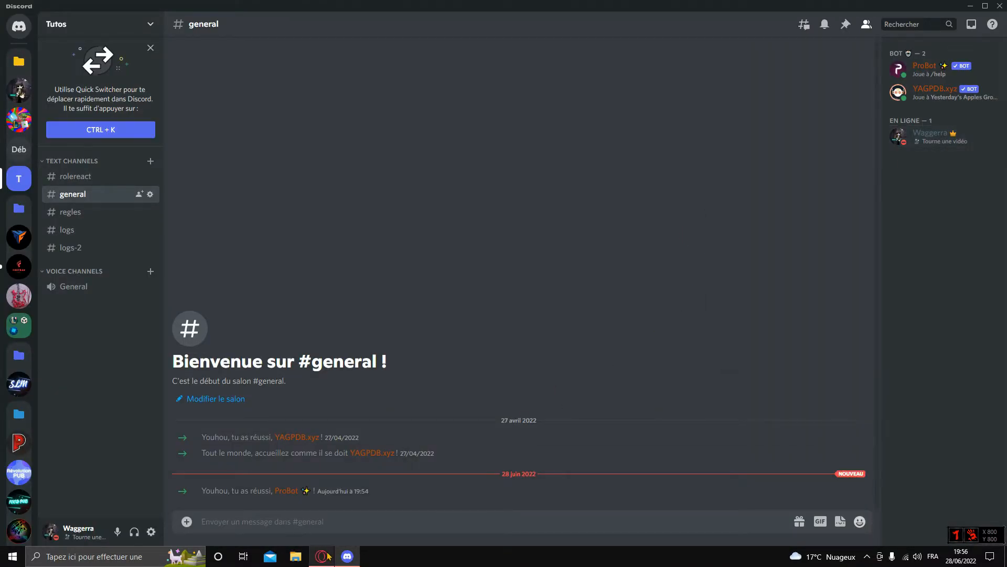
# Switch to Opera and open the Actions éffectués module of the Tutos server in ProBot's dashboard to look over its log options
pyautogui.click(321, 557)
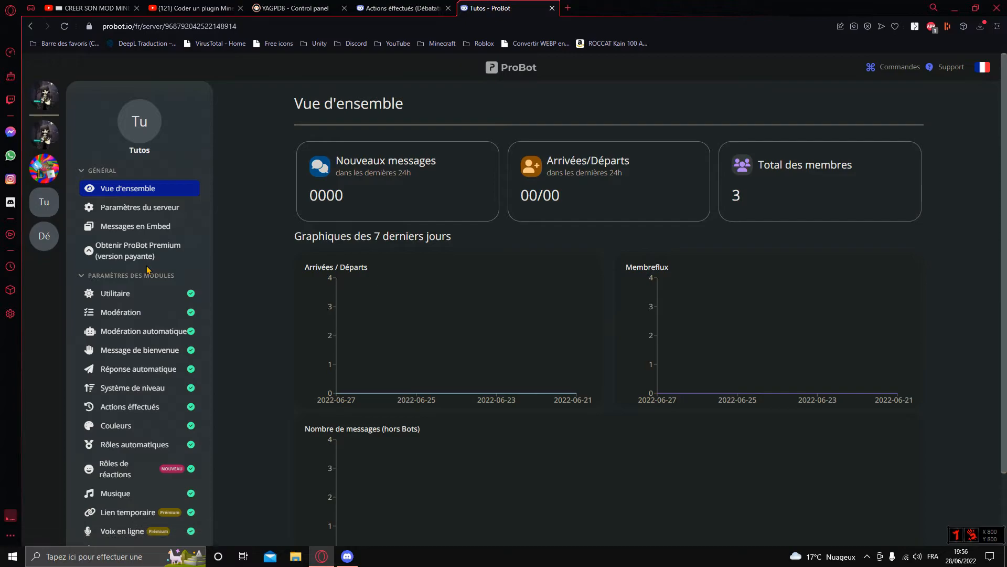
pyautogui.scroll(-1, 152, 272)
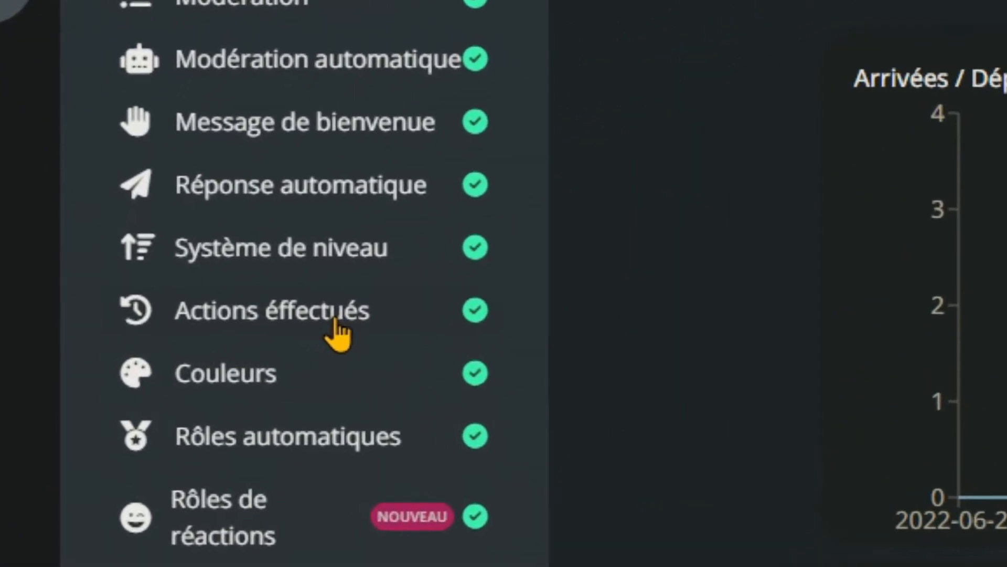
pyautogui.click(297, 325)
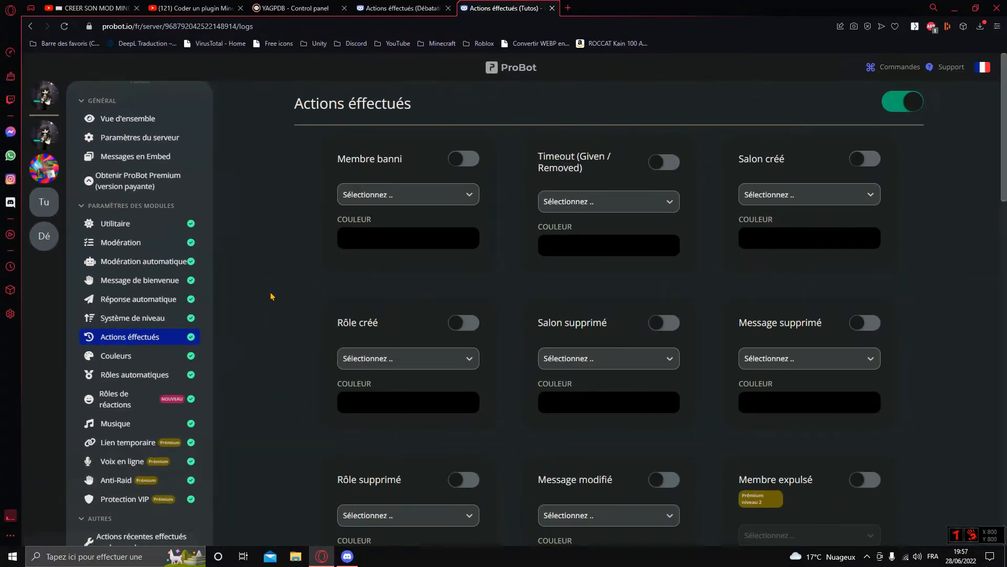
pyautogui.scroll(-5, 519, 396)
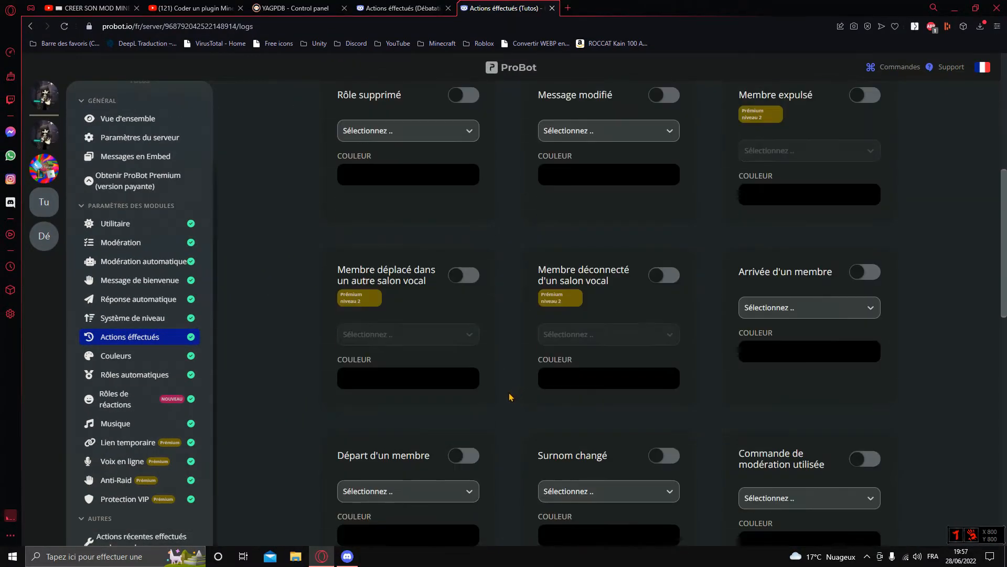
pyautogui.scroll(5, 527, 401)
pyautogui.scroll(1, 529, 404)
# Switch to Discord, send the test messages "azer" and "qsdfghjk" in the regles channel, and check the logs channel
pyautogui.click(347, 556)
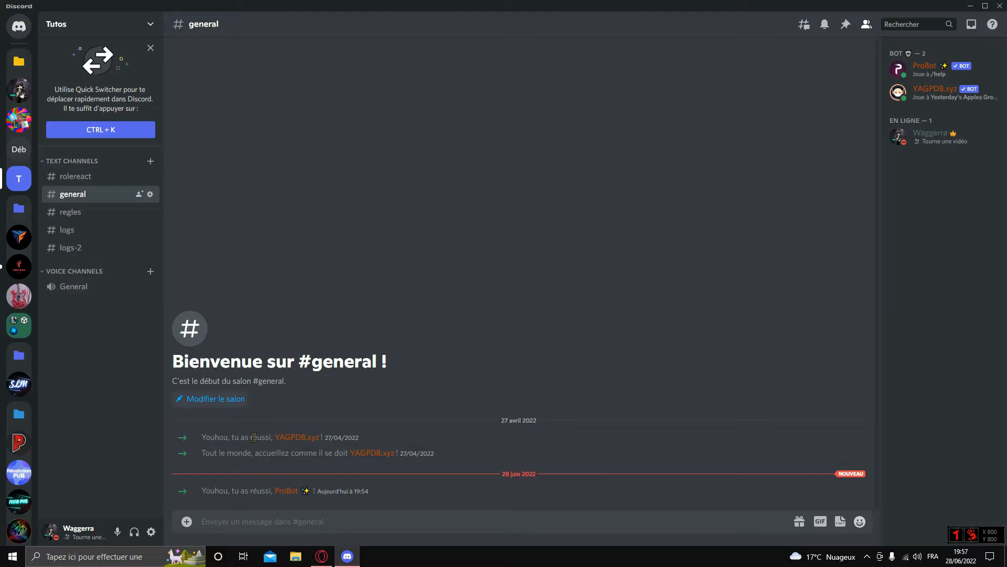
pyautogui.write('azer')
pyautogui.press('Return')
pyautogui.write('qsdfghjk')
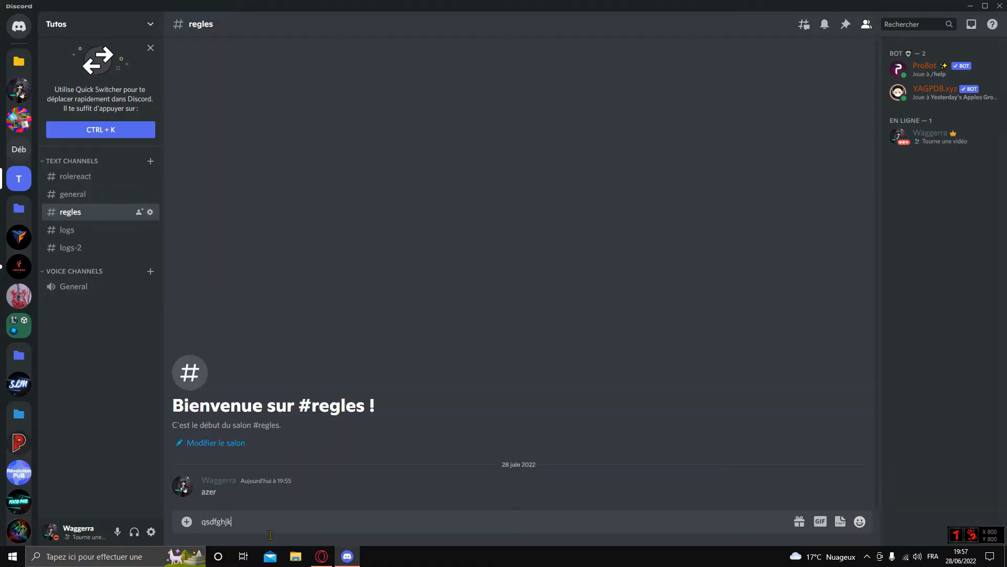
pyautogui.press('Return')
pyautogui.hotkey('alt', 'Down')
pyautogui.hotkey('alt', 'Down')
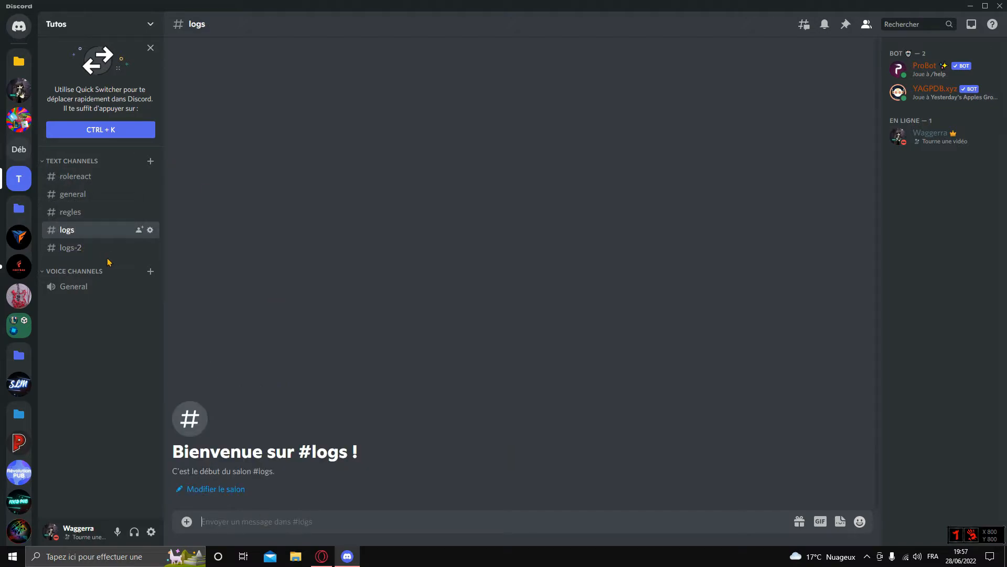
# Join the General voice channel, try a server mute on the own account, and leave the call
pyautogui.click(97, 285)
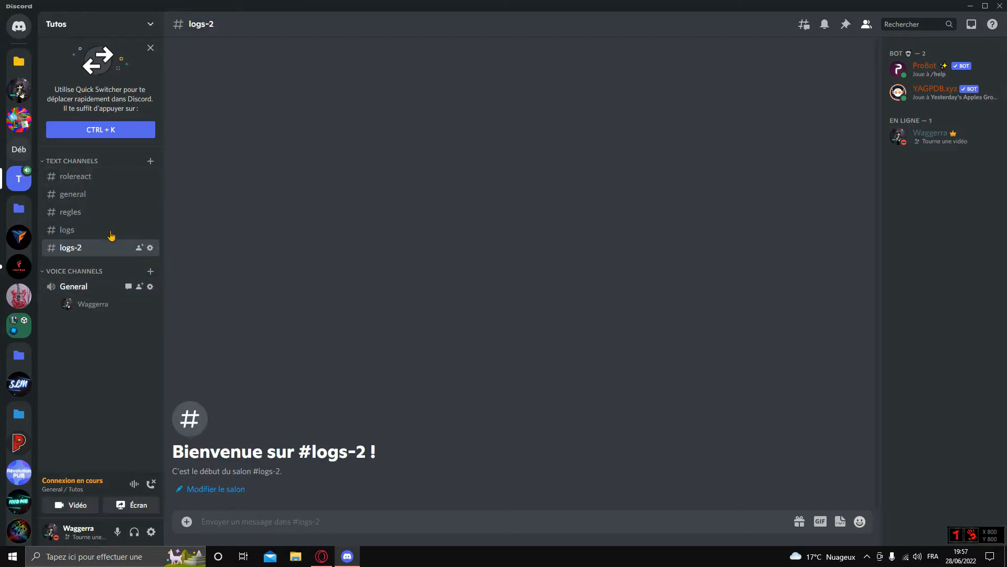
pyautogui.rightClick(109, 303)
pyautogui.click(226, 409)
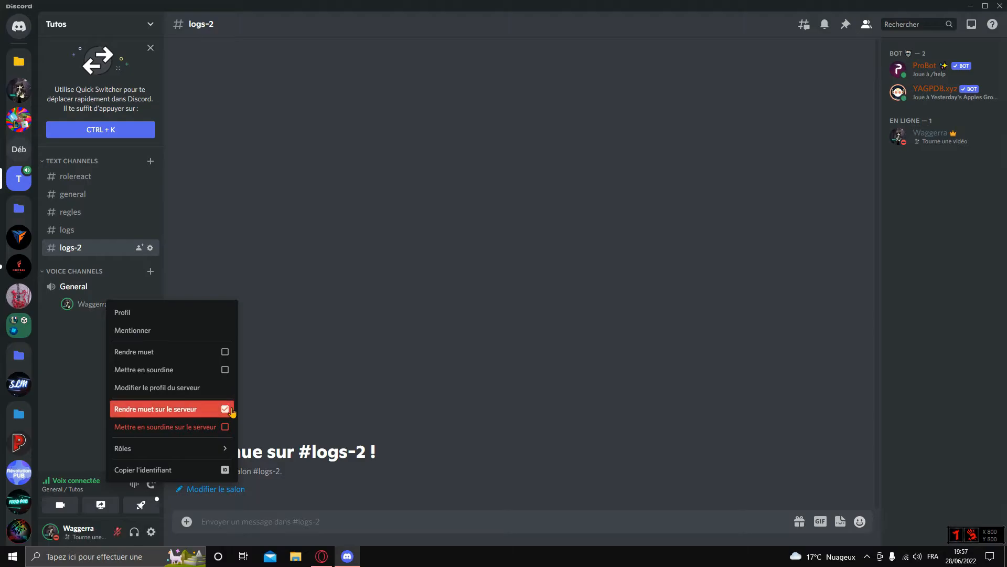
pyautogui.click(181, 295)
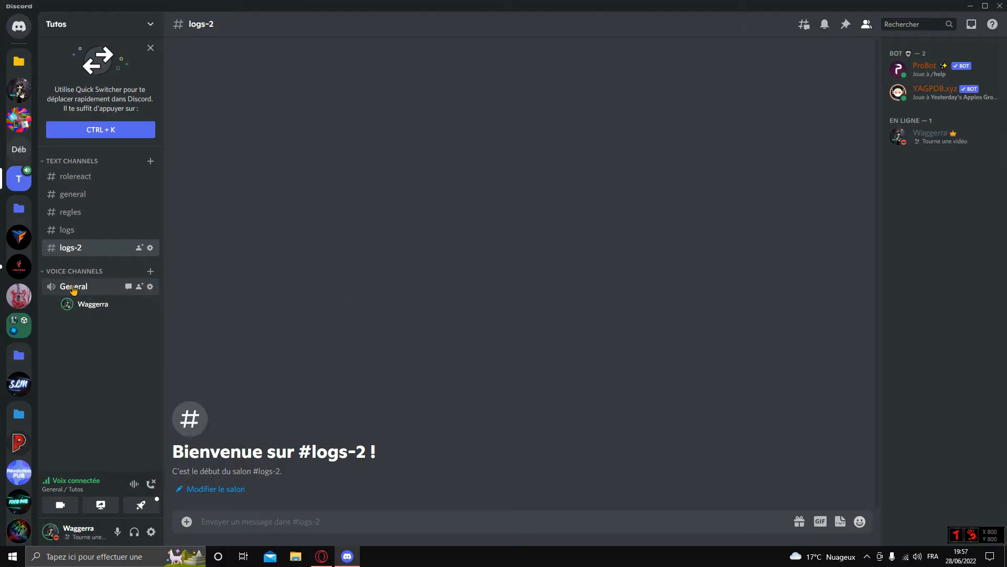
pyautogui.click(72, 288)
pyautogui.click(662, 524)
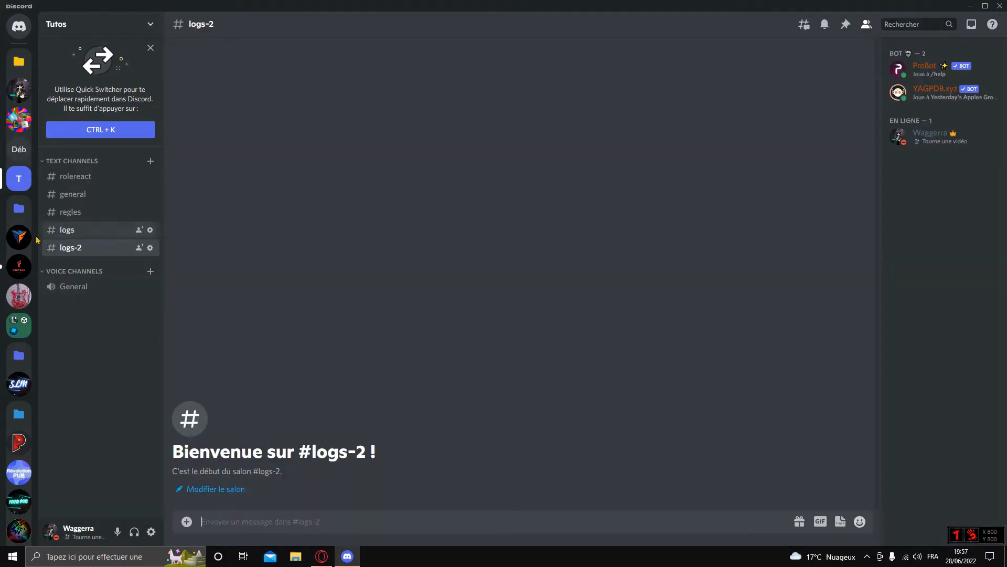
# Check the logs channel, and in Opera review ProBot's list of loggable actions, including the premium-only Membre expulsé option
pyautogui.click(69, 230)
pyautogui.click(344, 560)
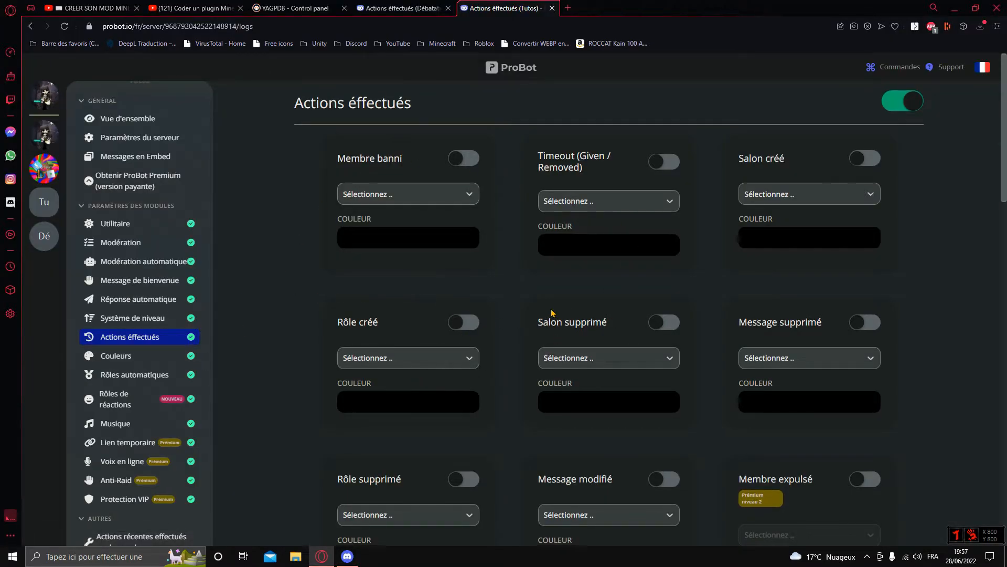
pyautogui.scroll(-9, 524, 376)
pyautogui.scroll(-10, 523, 442)
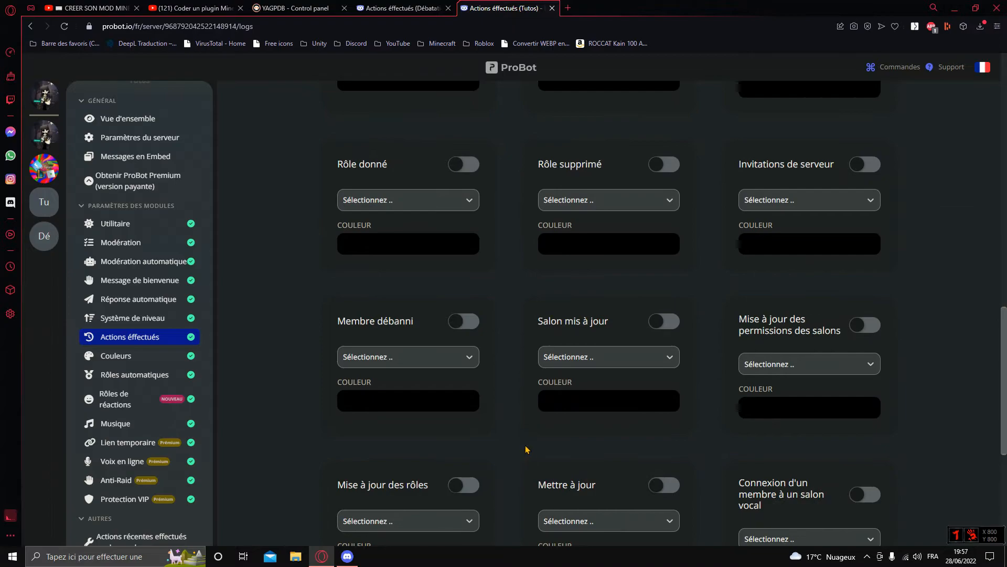
pyautogui.scroll(4, 533, 467)
pyautogui.scroll(13, 529, 463)
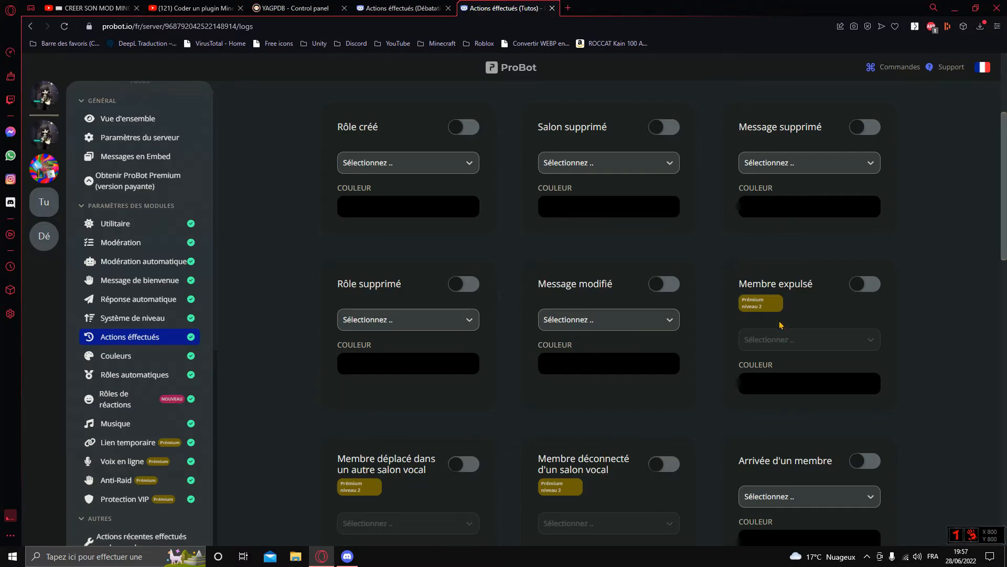
pyautogui.click(765, 308)
pyautogui.click(441, 9)
pyautogui.click(503, 8)
# In Discord, examine the Logger bot's entries in the Coop'Team FR server's logs channel and return to the Tutos server
pyautogui.moveTo(363, 545)
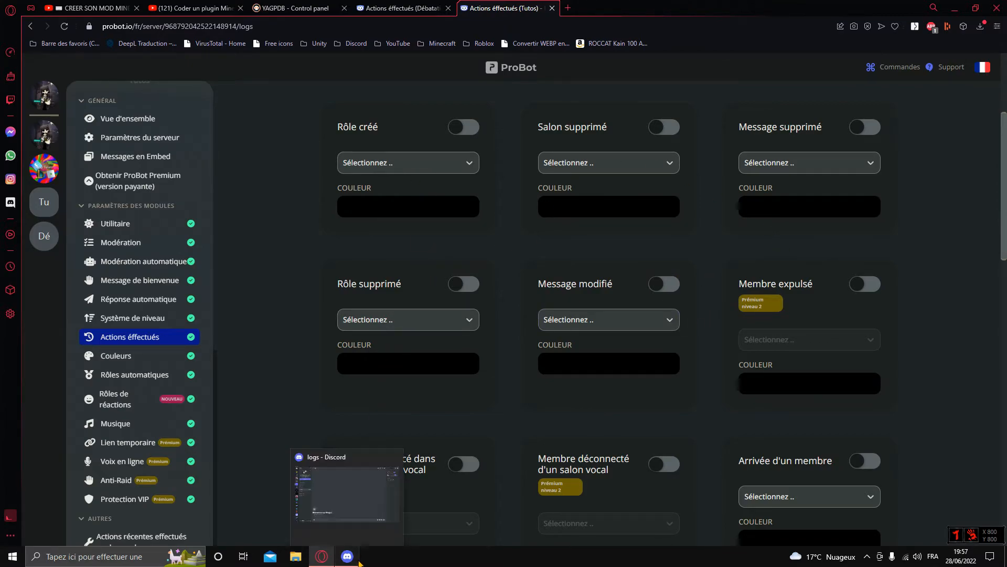
pyautogui.click(389, 529)
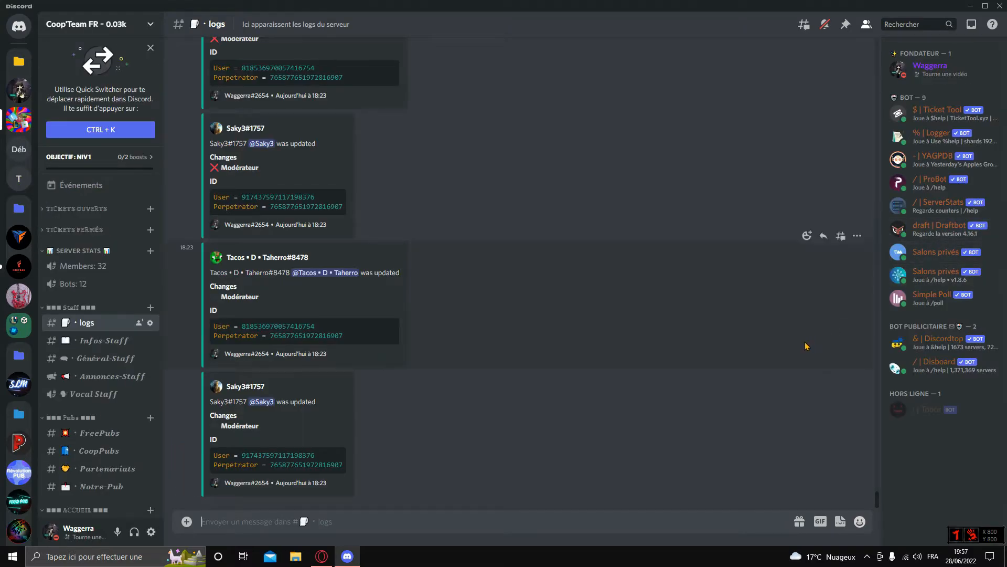
pyautogui.scroll(3, 467, 288)
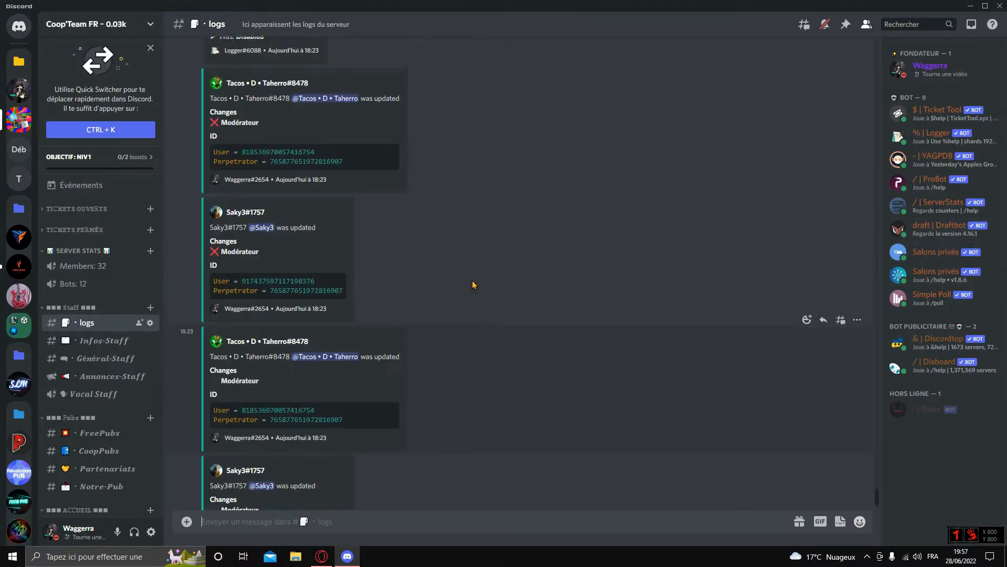
pyautogui.click(213, 128)
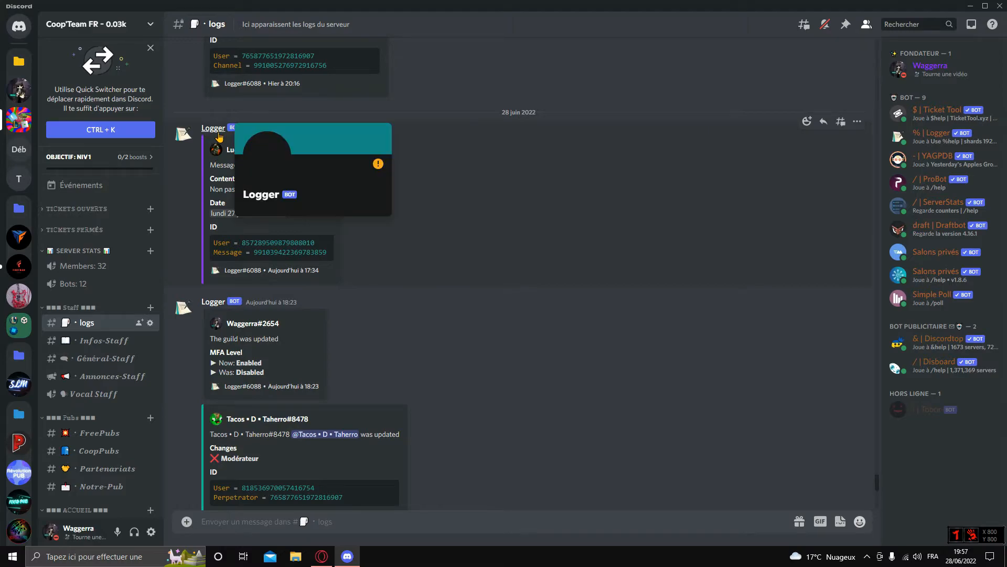
pyautogui.click(577, 200)
pyautogui.scroll(-8, 475, 367)
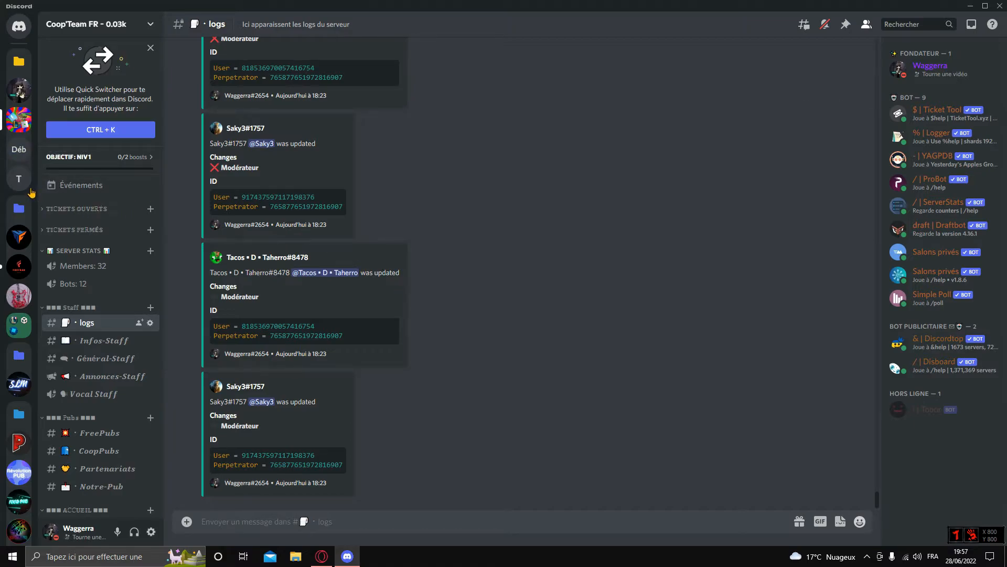
pyautogui.click(19, 178)
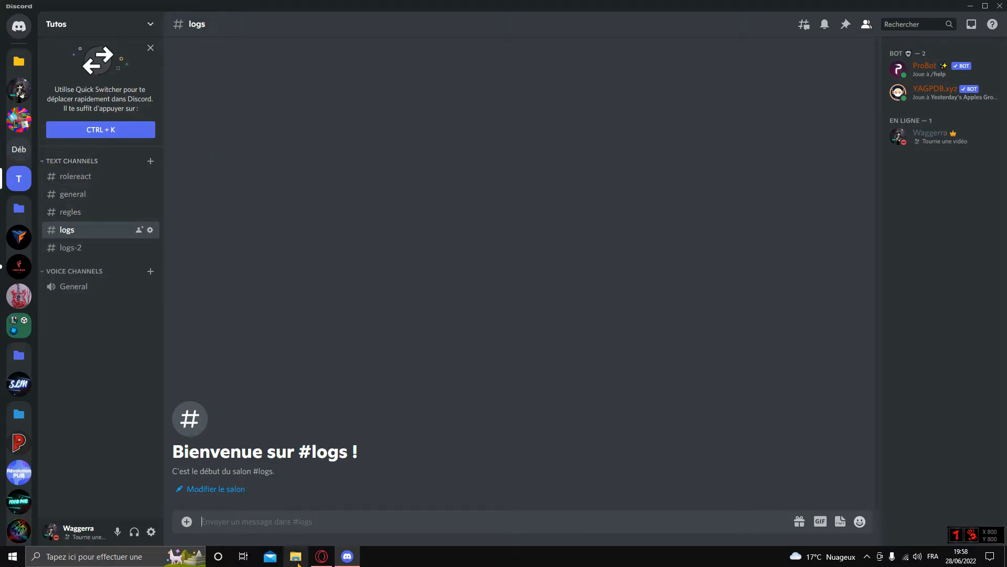
pyautogui.click(322, 557)
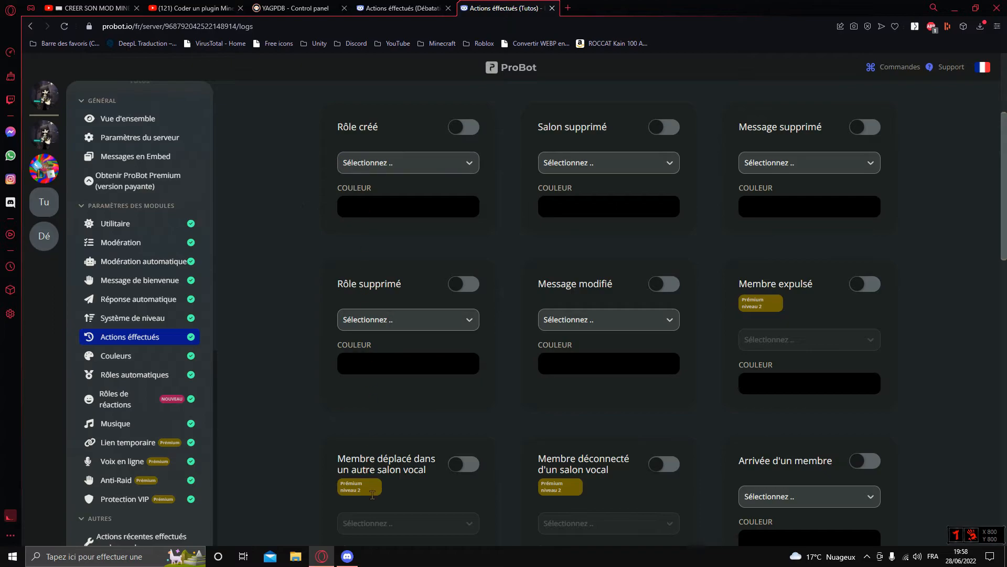
pyautogui.click(347, 557)
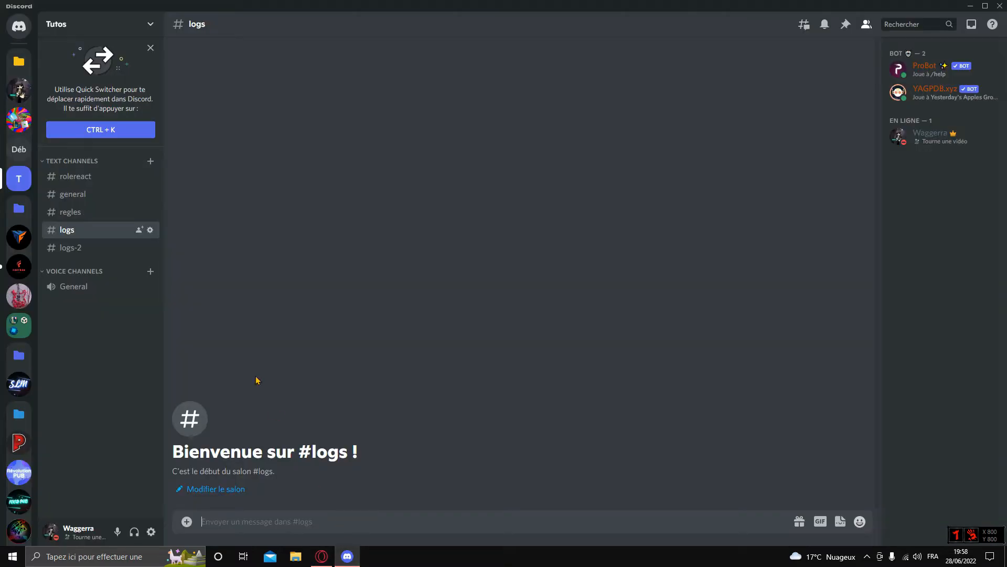
pyautogui.click(323, 556)
pyautogui.click(347, 556)
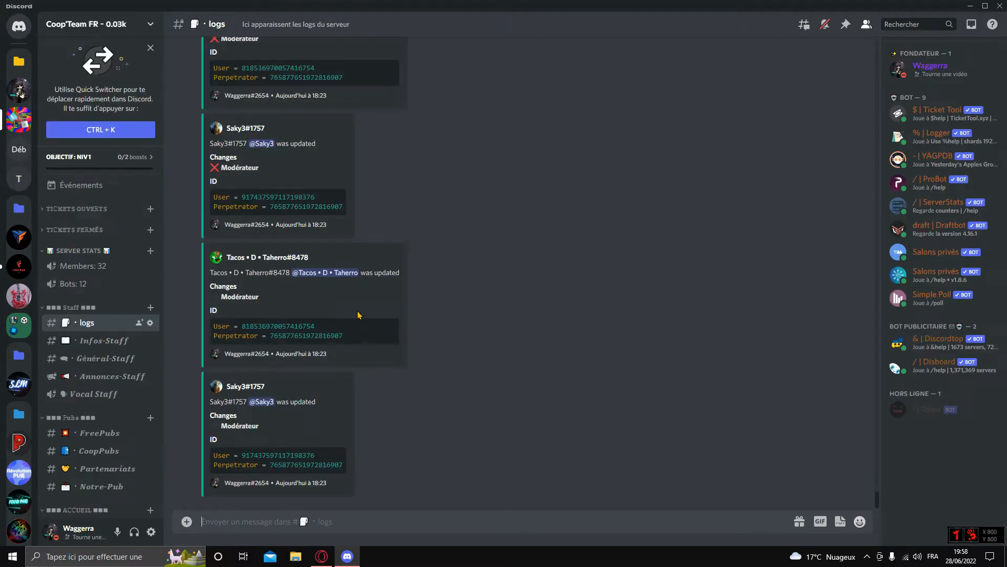
pyautogui.click(31, 181)
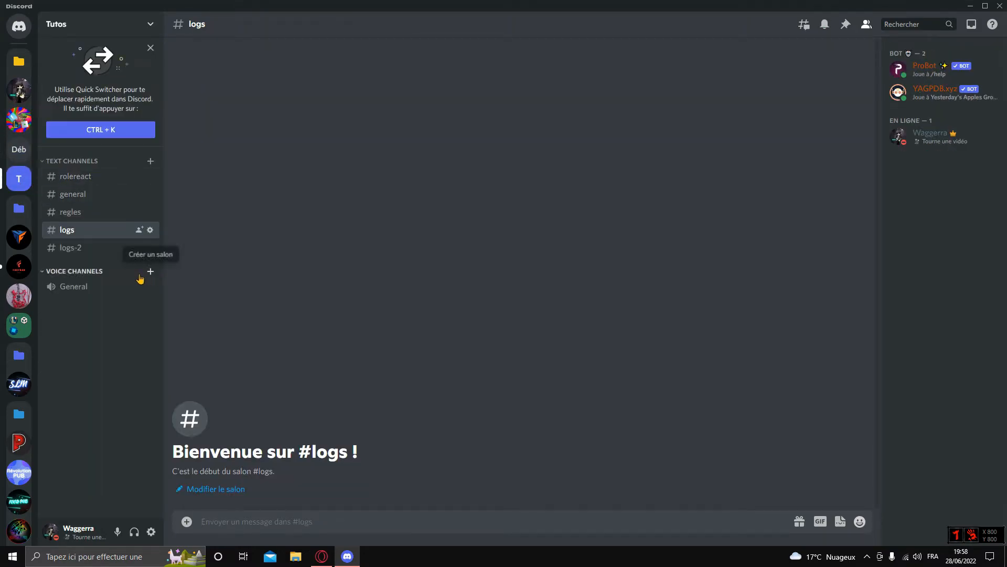
pyautogui.click(324, 555)
pyautogui.click(348, 557)
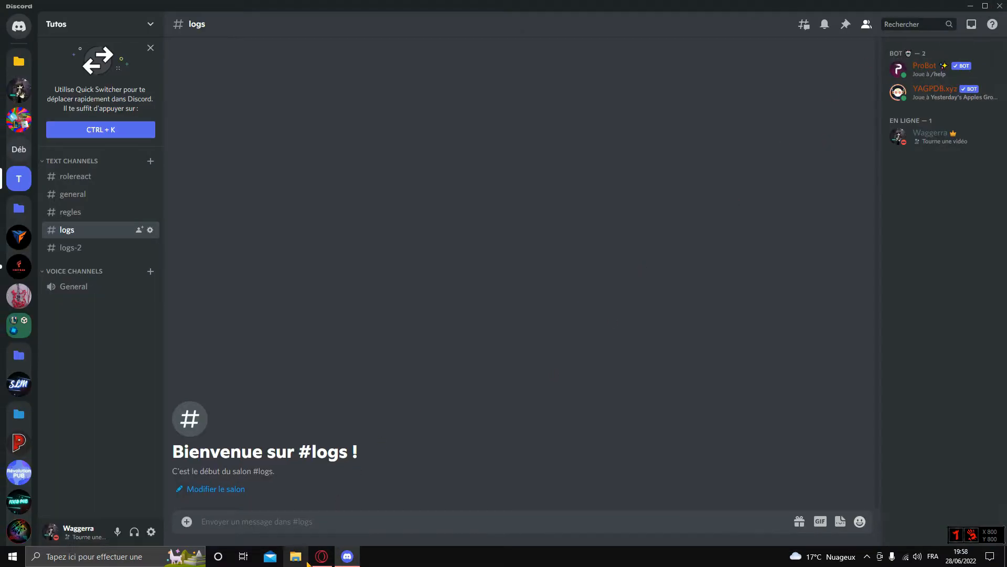
# Switch to Opera and enable the Membre banni log in ProBot's Actions éffectués, with #logs as its channel
pyautogui.click(321, 556)
pyautogui.scroll(4, 502, 262)
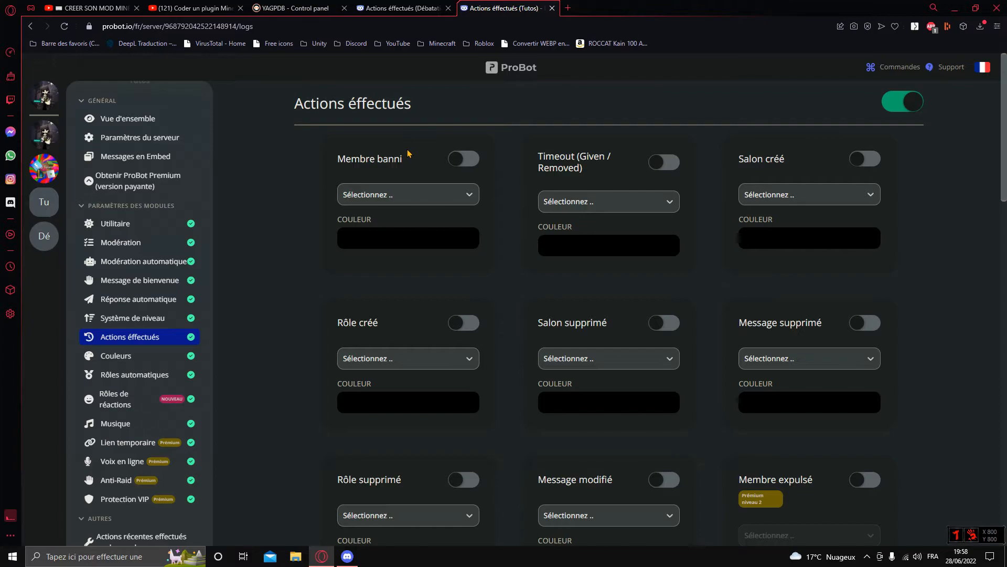
pyautogui.click(468, 167)
pyautogui.click(462, 195)
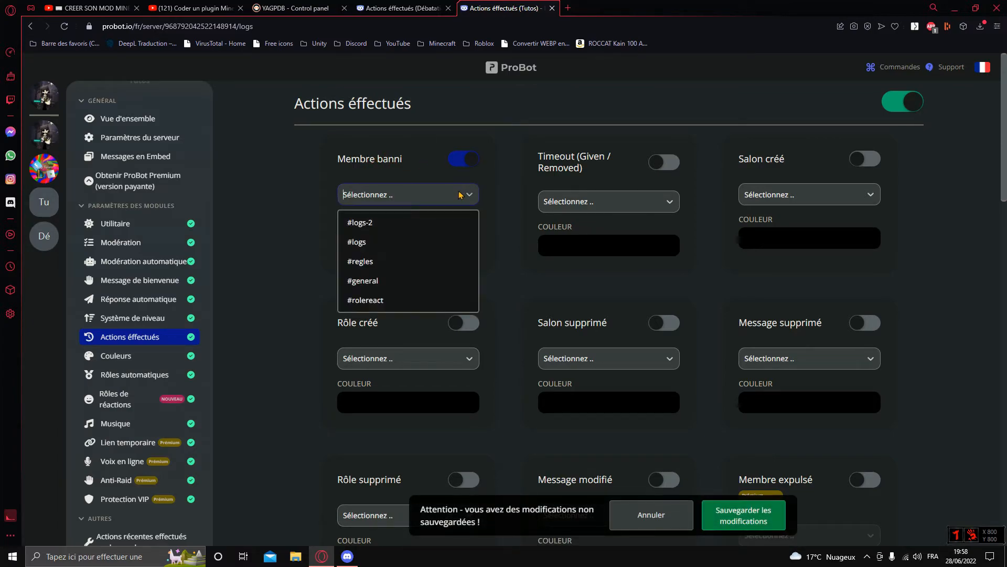
pyautogui.click(391, 242)
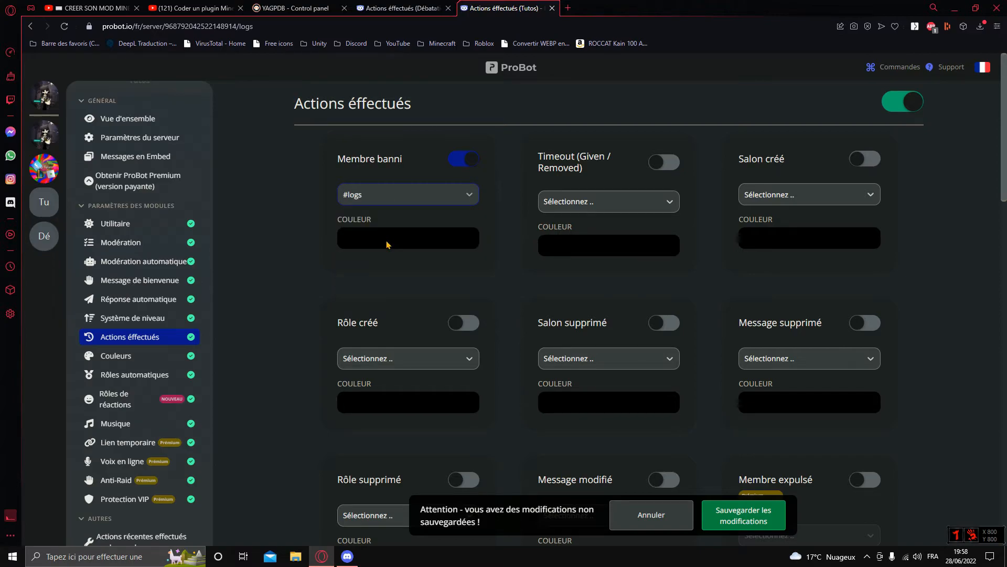
# Set the Membre banni log's colour to red (FF0000) and save the changes
pyautogui.click(390, 243)
pyautogui.moveTo(351, 338); pyautogui.dragTo(338, 342)
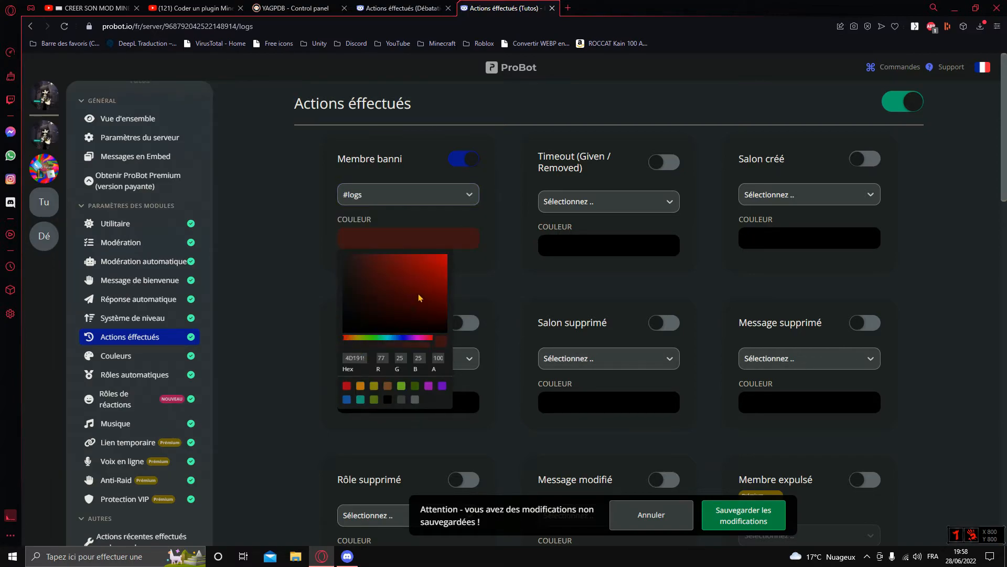
pyautogui.moveTo(418, 299); pyautogui.dragTo(510, 231)
pyautogui.click(748, 512)
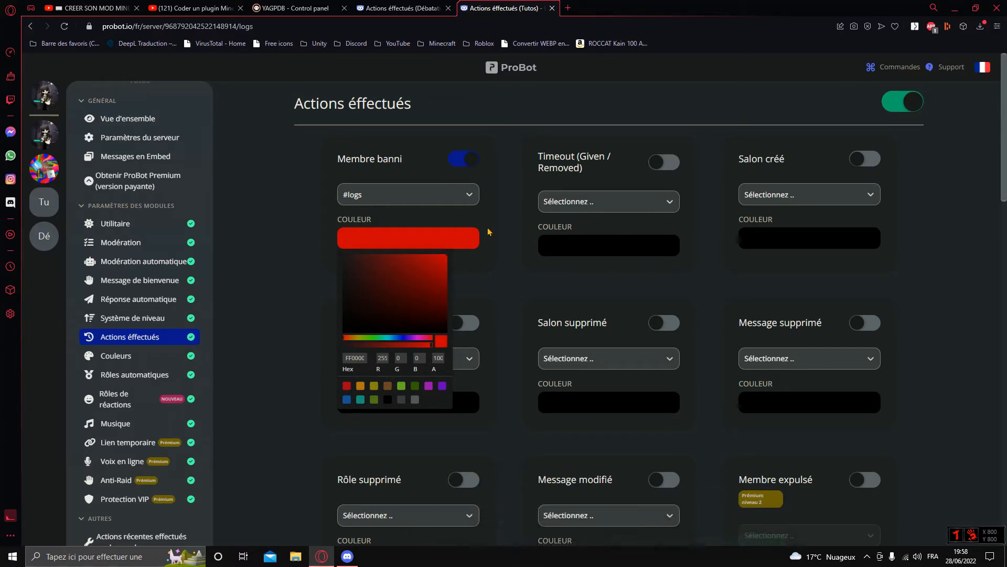
pyautogui.click(517, 282)
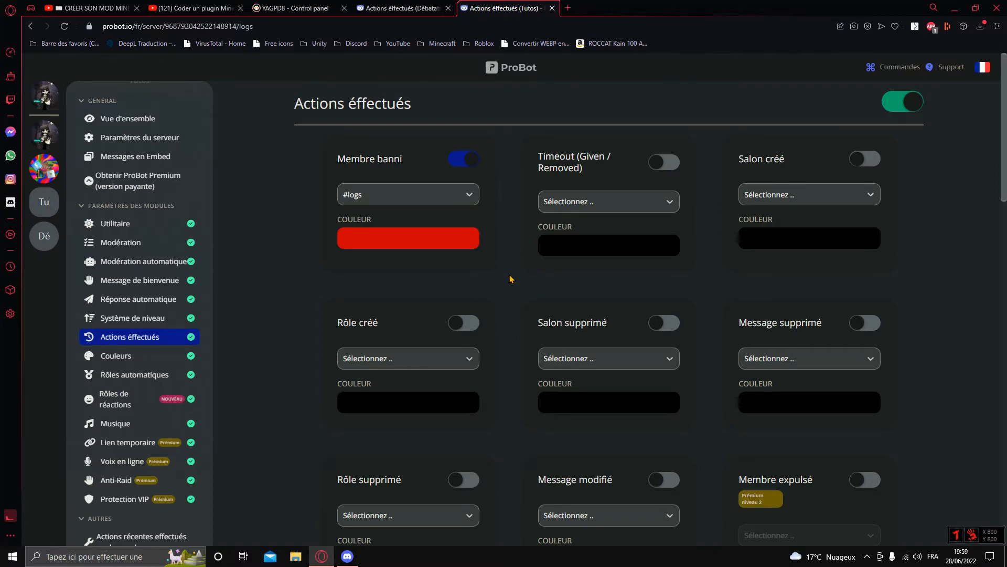
pyautogui.scroll(-3, 512, 281)
pyautogui.scroll(2, 512, 287)
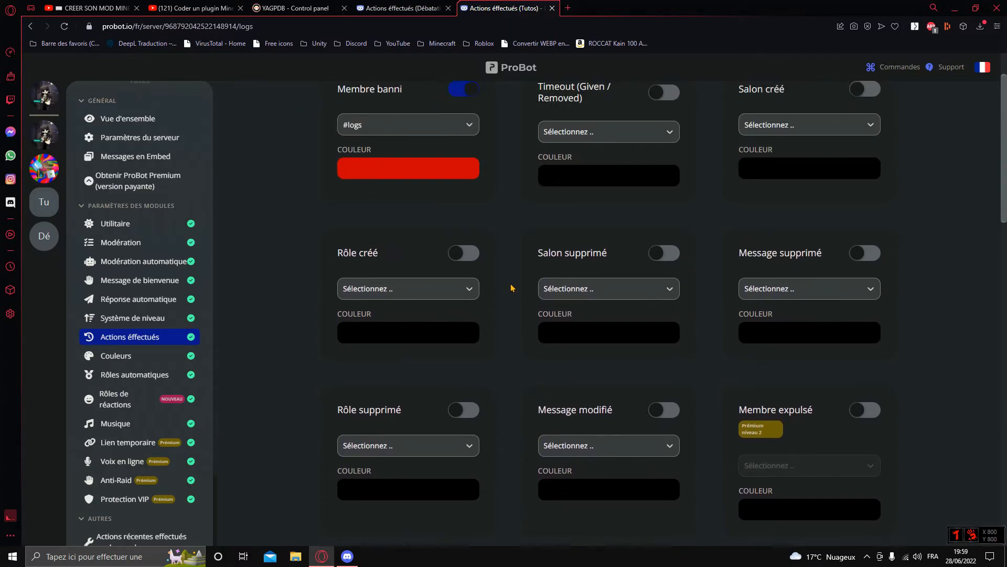
# Enable the Salon créé log in Actions éffectués and set its channel to #logs
pyautogui.scroll(1, 512, 286)
pyautogui.scroll(-3, 507, 283)
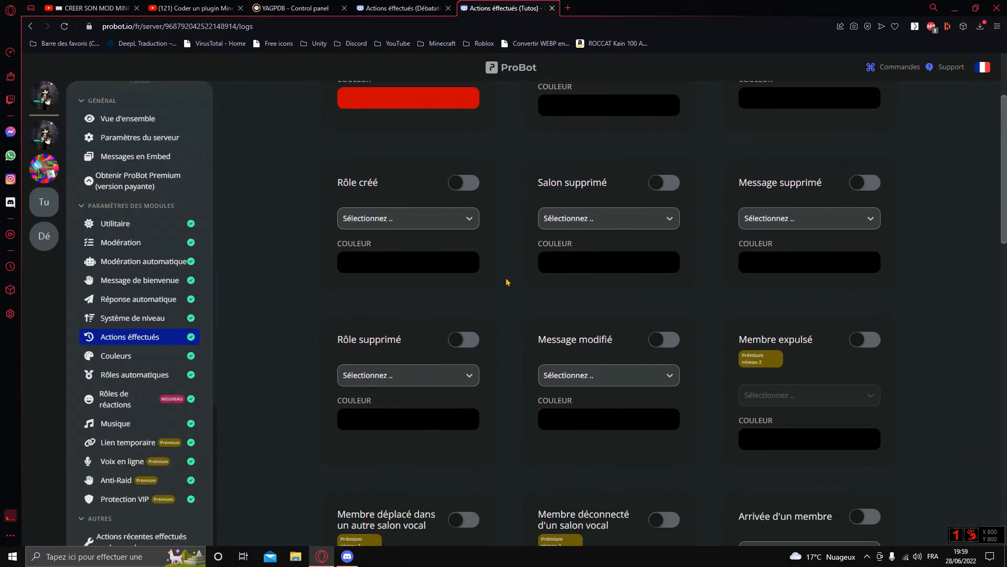
pyautogui.scroll(3, 506, 281)
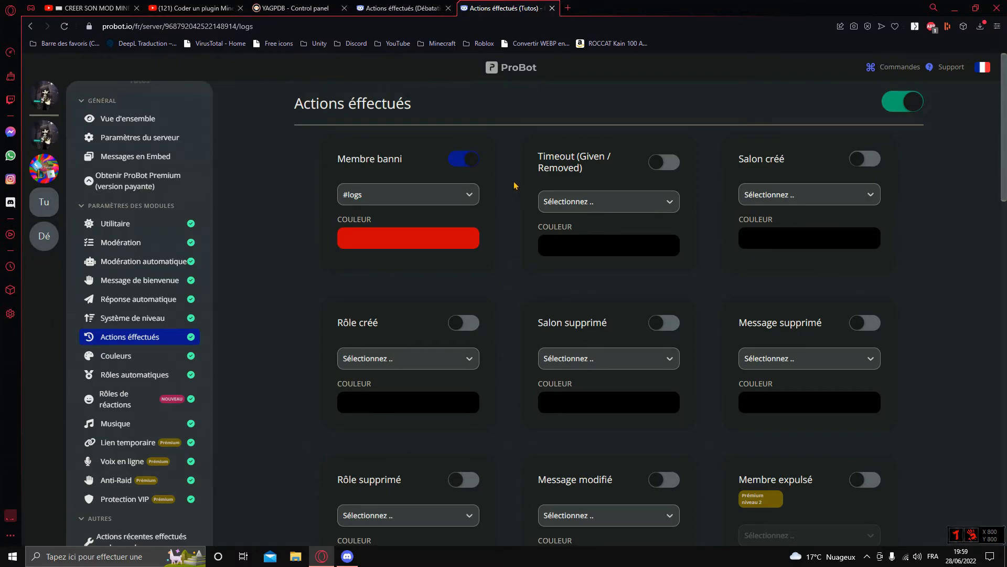
pyautogui.click(872, 160)
pyautogui.click(821, 196)
pyautogui.click(793, 239)
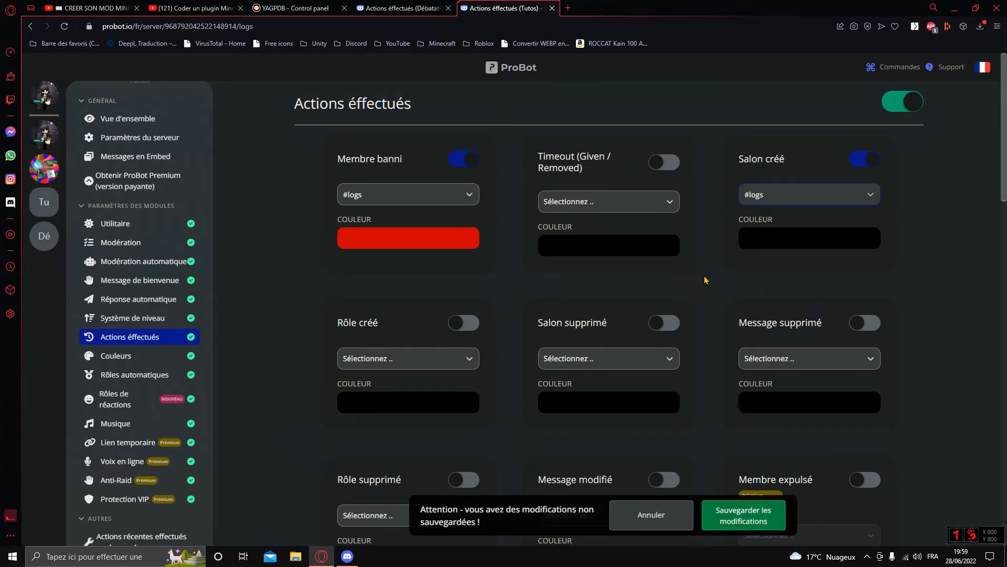
# Set the Salon créé log's colour to bright red
pyautogui.click(780, 246)
pyautogui.moveTo(757, 337); pyautogui.dragTo(740, 339)
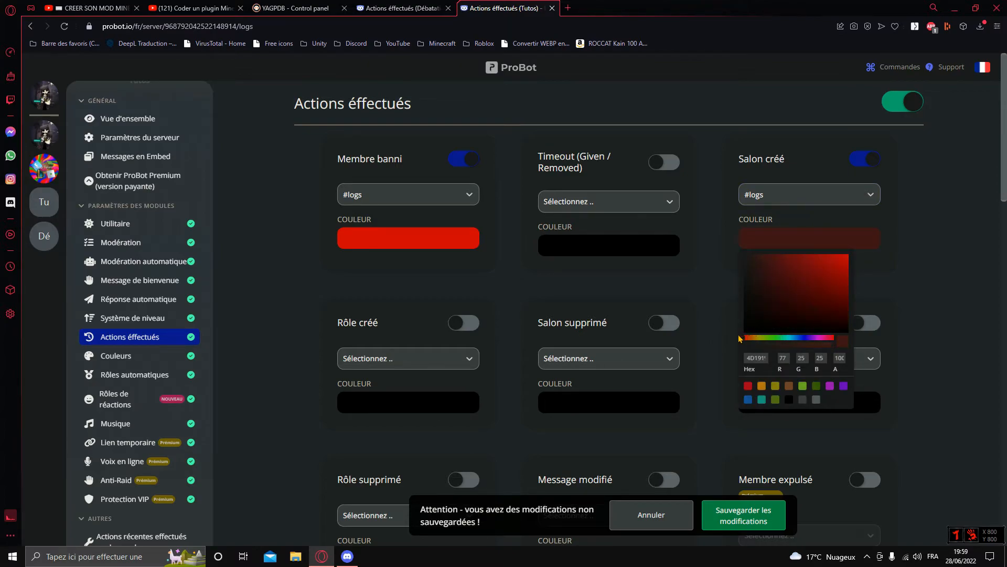
pyautogui.click(740, 339)
pyautogui.click(800, 237)
pyautogui.moveTo(901, 236); pyautogui.dragTo(909, 255)
pyautogui.click(946, 233)
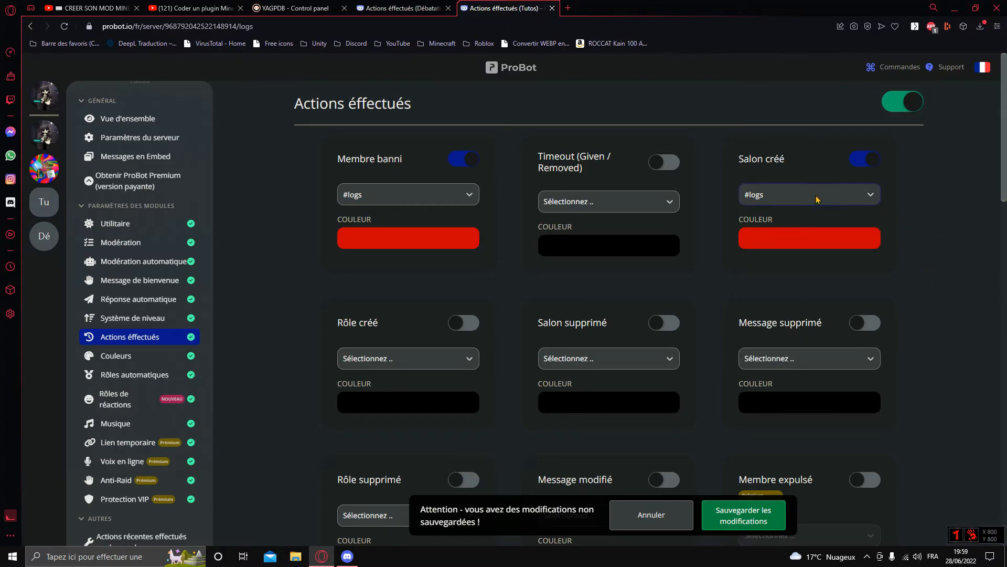
# Enable the Rôle créé log and choose #logs as its channel
pyautogui.scroll(-2, 440, 282)
pyautogui.click(464, 253)
pyautogui.click(441, 288)
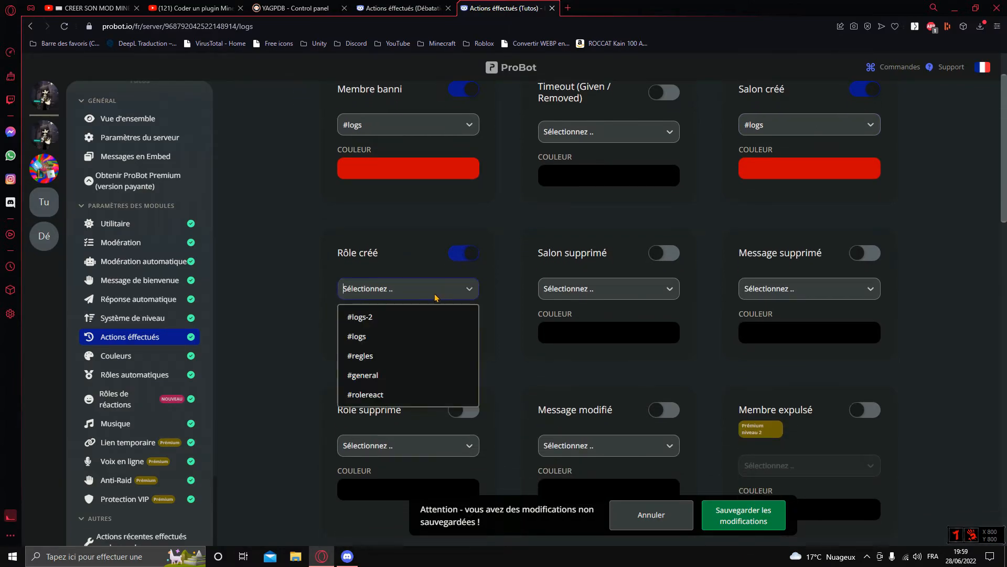
pyautogui.click(383, 329)
# Set the Rôle créé log's colour to red (FF0000)
pyautogui.click(384, 329)
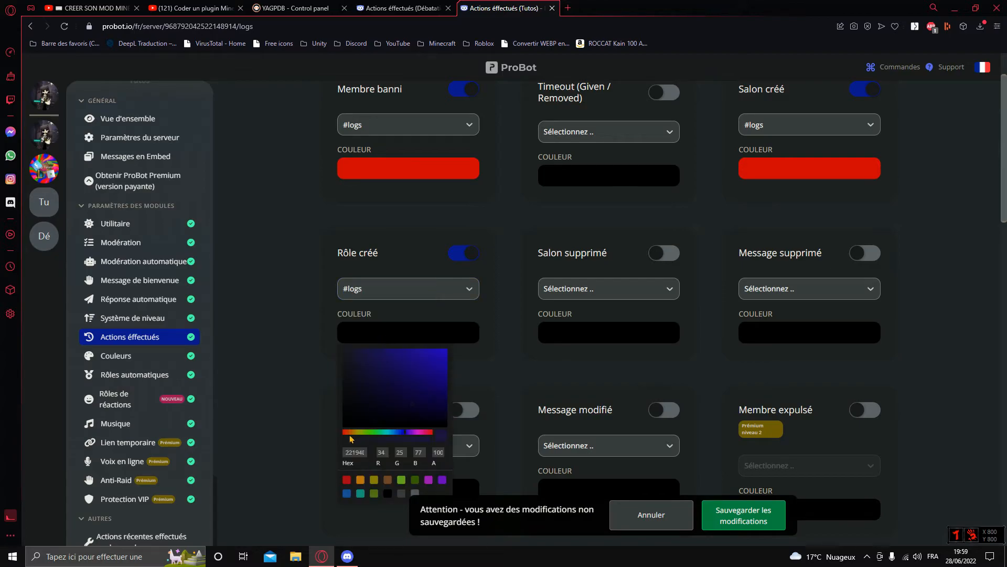
pyautogui.moveTo(345, 433); pyautogui.dragTo(324, 408)
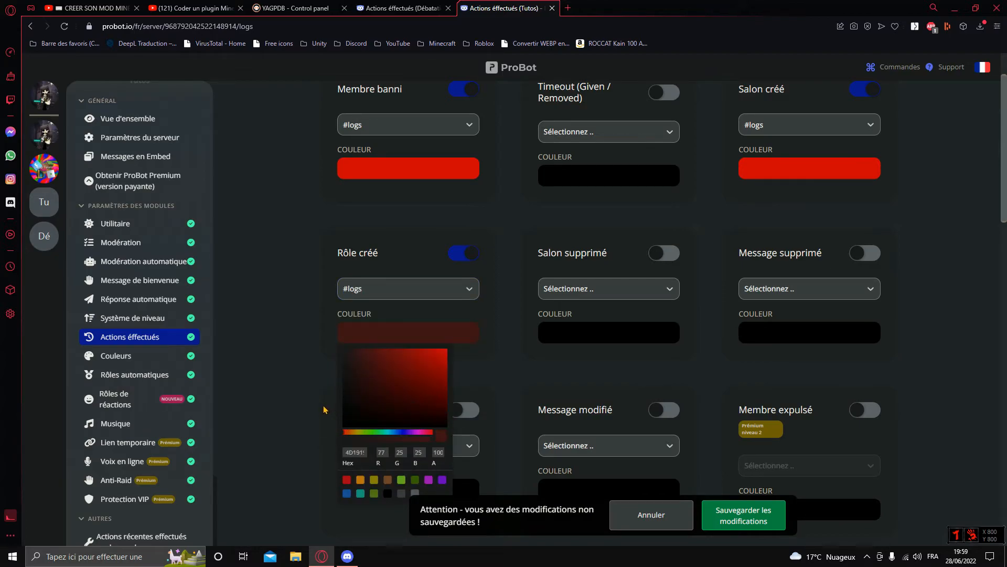
pyautogui.click(323, 407)
pyautogui.click(407, 333)
pyautogui.moveTo(439, 362); pyautogui.dragTo(498, 347)
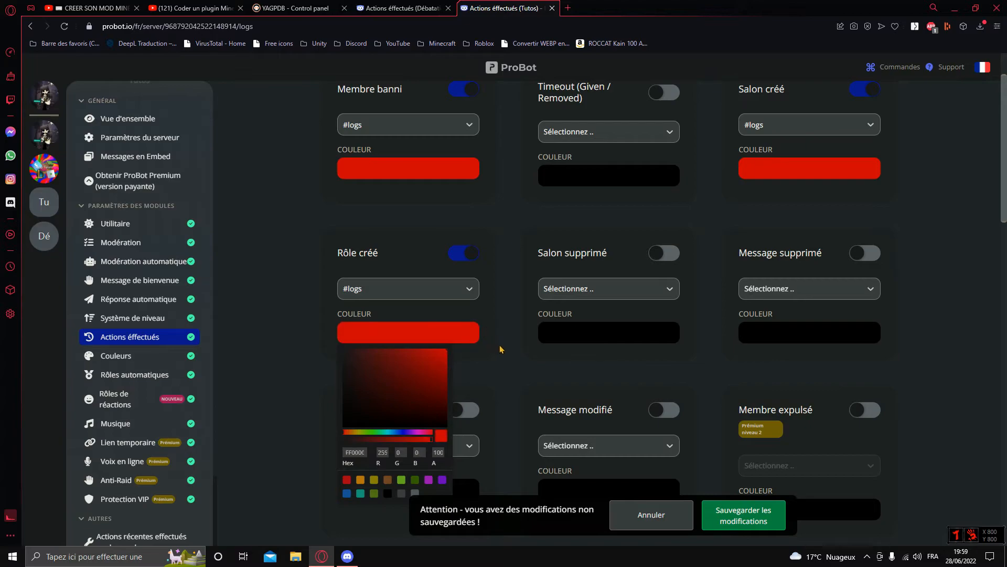
pyautogui.click(564, 379)
# Enable the Salon supprimé log and set its colour to bright red
pyautogui.click(663, 253)
pyautogui.click(618, 330)
pyautogui.click(614, 340)
pyautogui.click(606, 331)
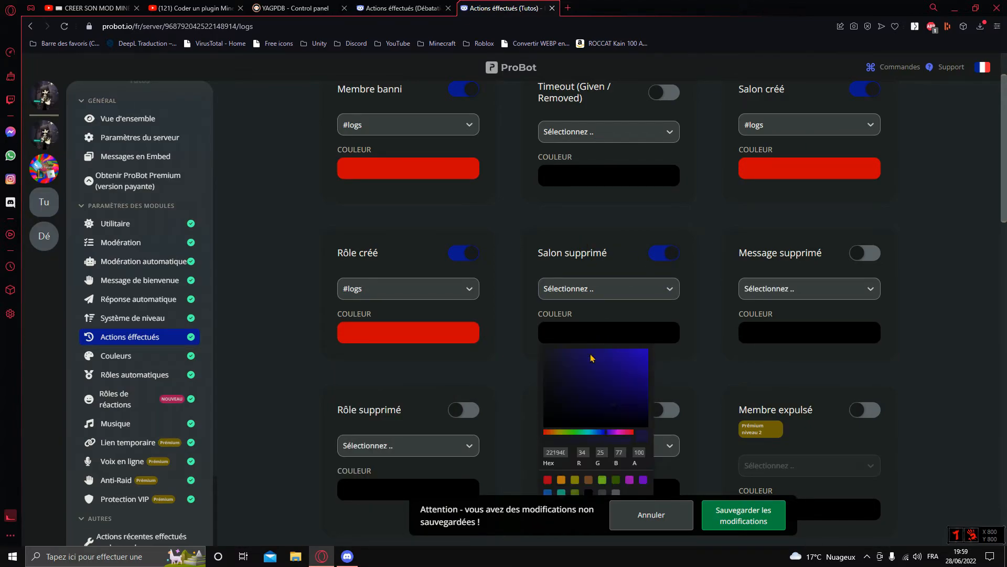
pyautogui.click(545, 433)
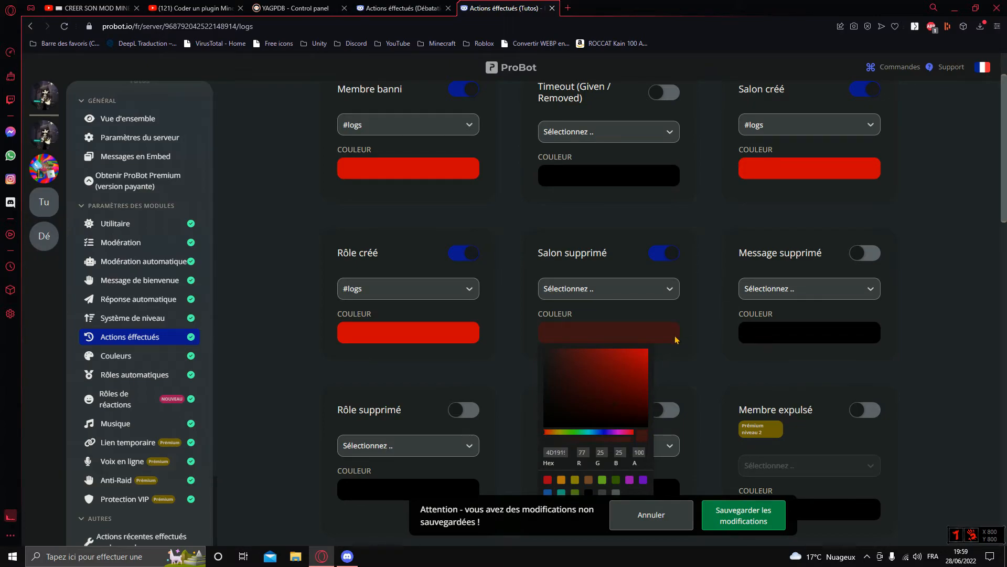
pyautogui.moveTo(676, 339); pyautogui.dragTo(679, 334)
pyautogui.click(734, 370)
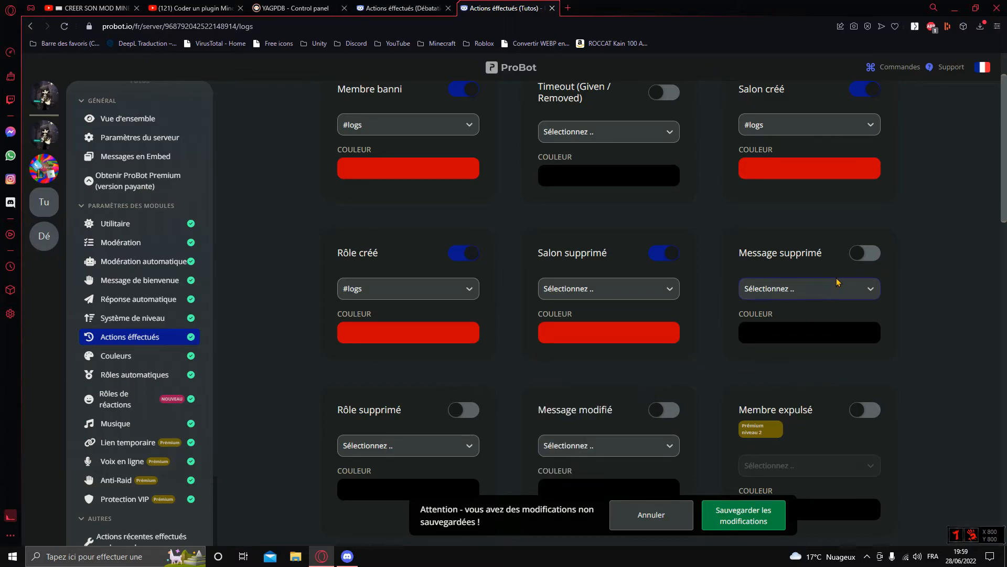
# Enable the Message supprimé log with #logs as its channel and bright green (18FF00) as its colour
pyautogui.click(865, 253)
pyautogui.click(838, 293)
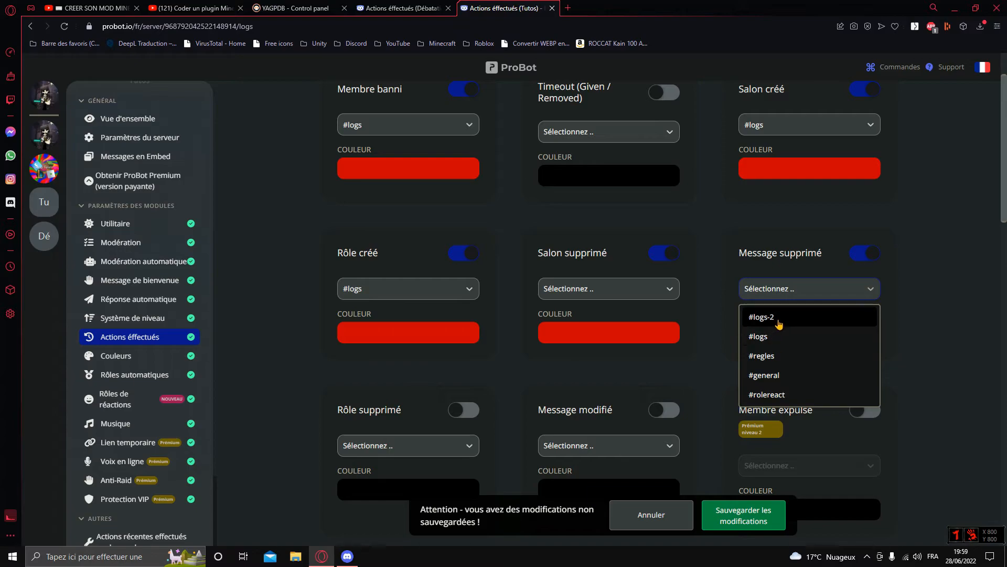
pyautogui.click(770, 332)
pyautogui.click(789, 333)
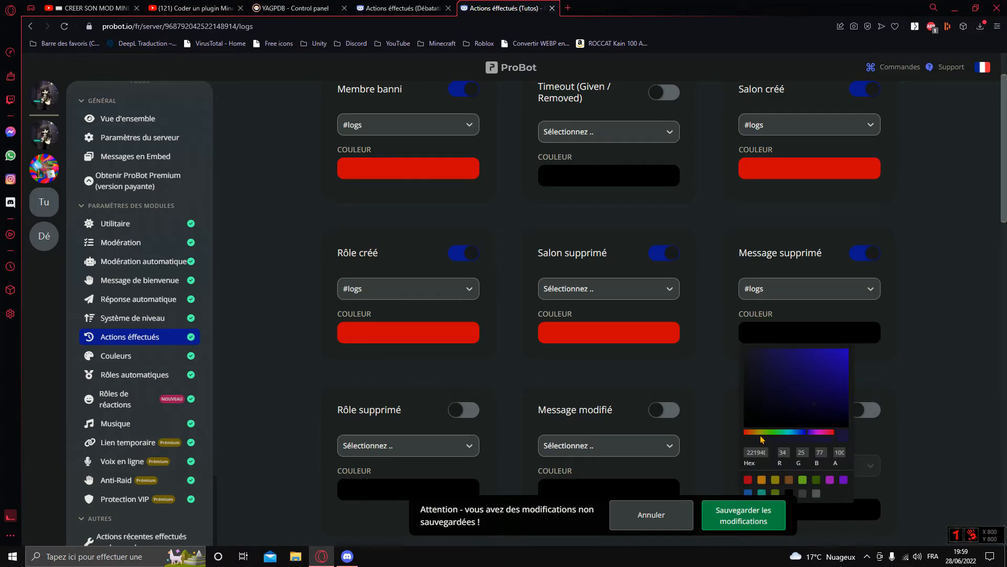
pyautogui.click(781, 431)
pyautogui.click(838, 366)
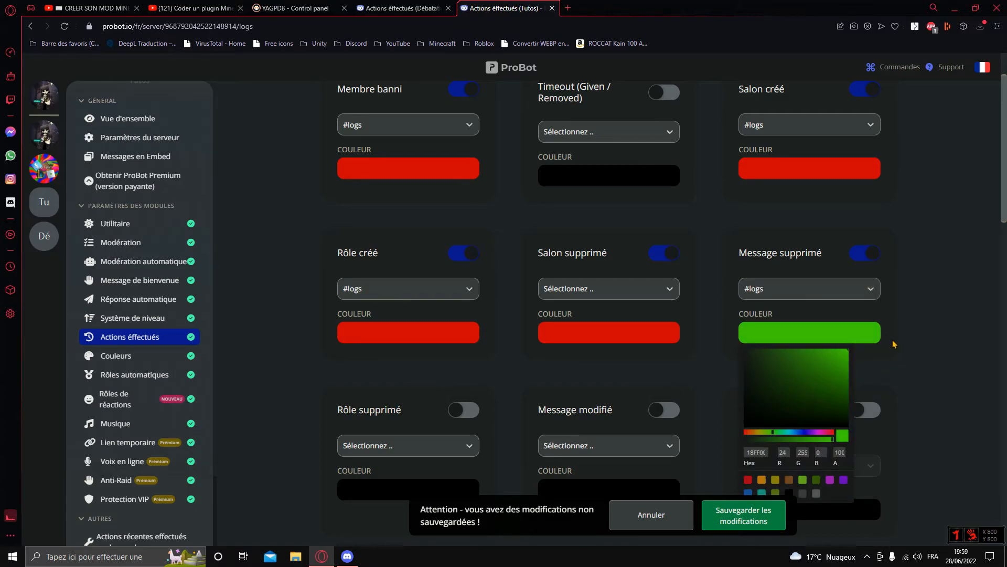
pyautogui.click(892, 278)
# Enable the Rôle supprimé log in #logs with a red colour and save the changes
pyautogui.scroll(-2, 492, 277)
pyautogui.click(464, 305)
pyautogui.click(435, 343)
pyautogui.click(387, 387)
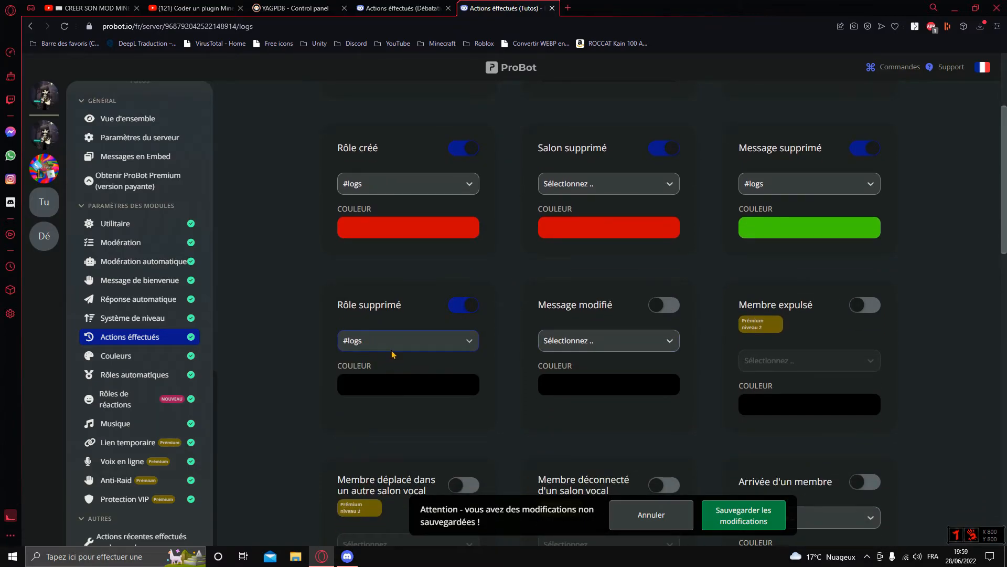
pyautogui.click(395, 384)
pyautogui.click(346, 484)
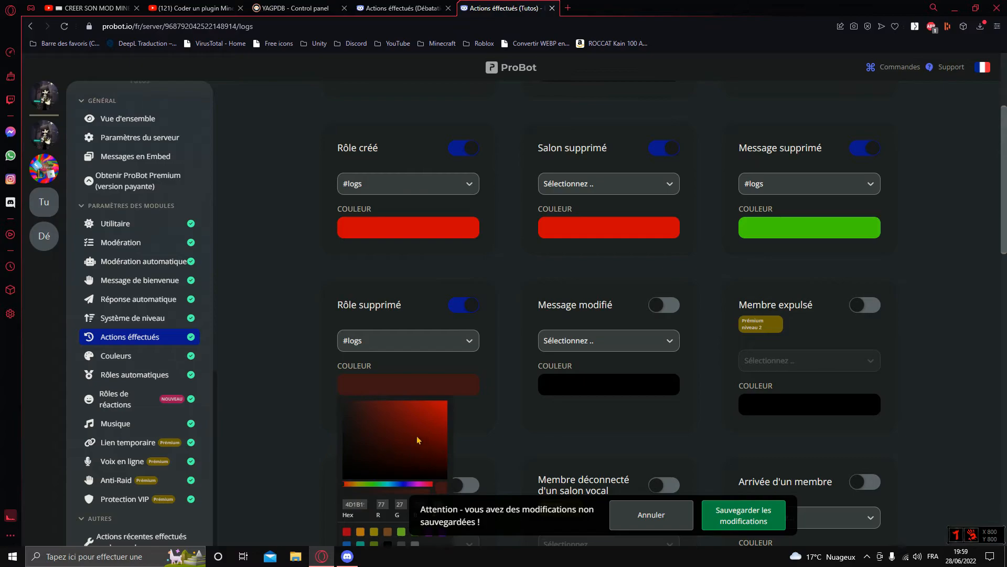
pyautogui.click(446, 402)
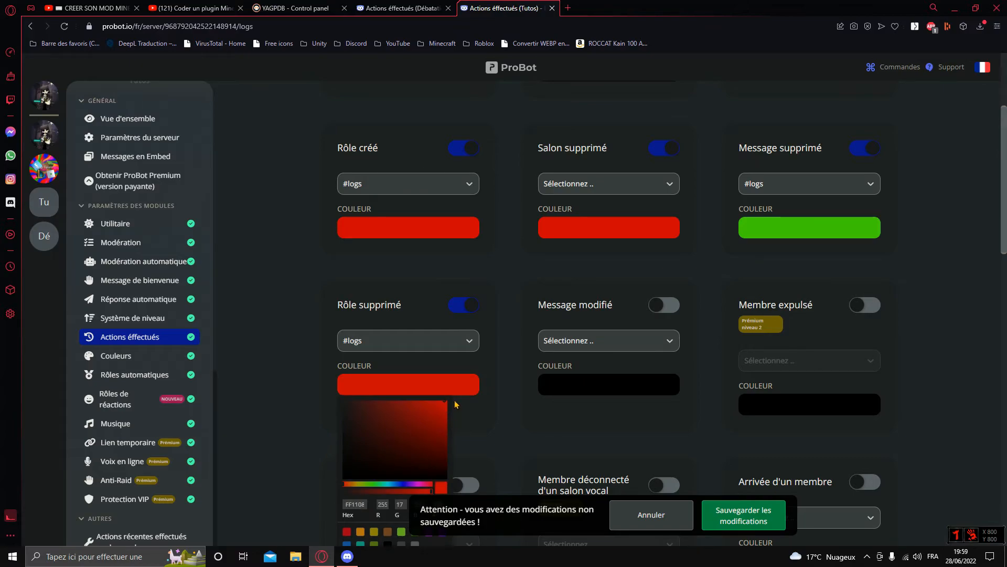
pyautogui.click(744, 514)
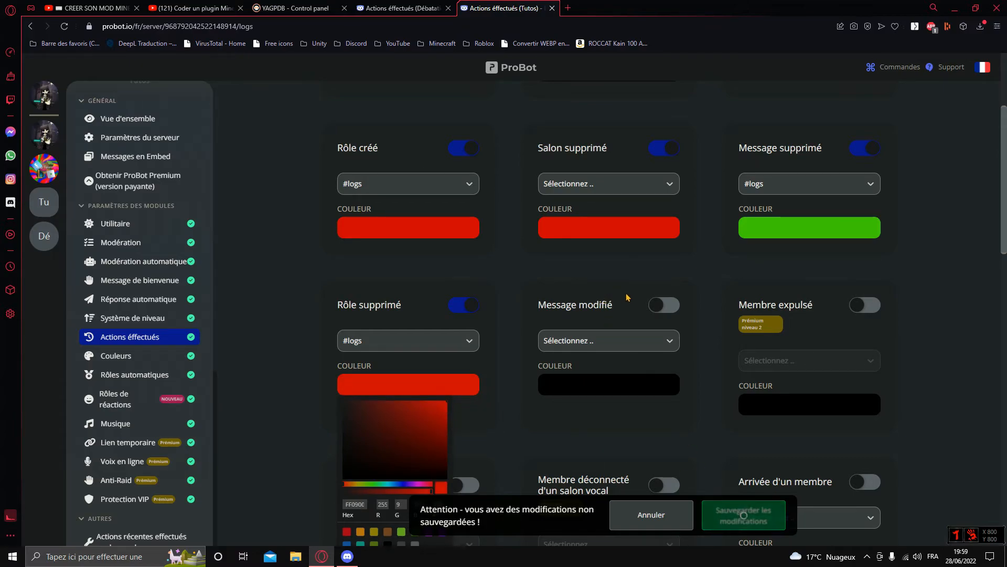
# Enable the Arrivée d'un membre log with #logs-2 as its channel and a yellow colour
pyautogui.scroll(-3, 695, 336)
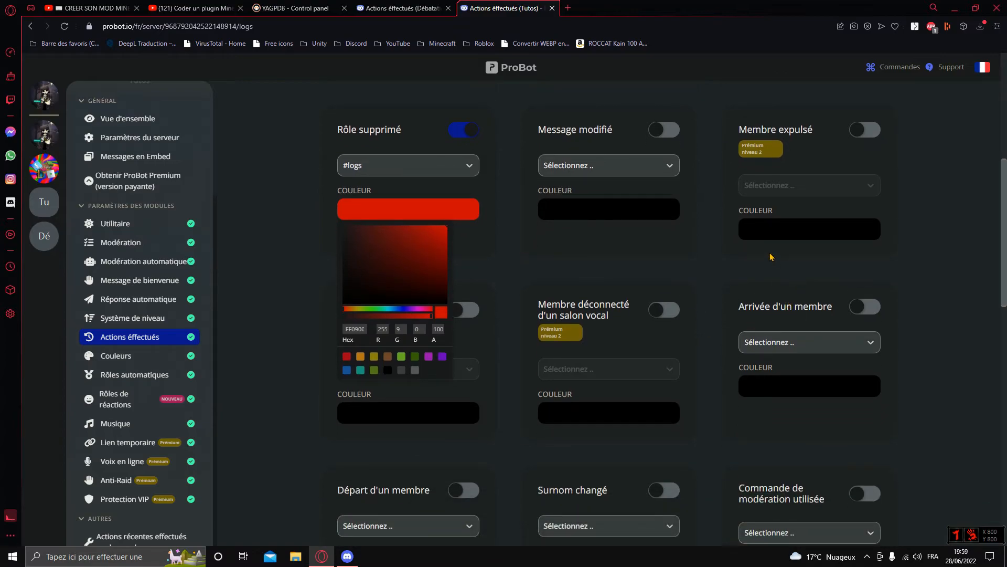
pyautogui.click(865, 306)
pyautogui.click(811, 342)
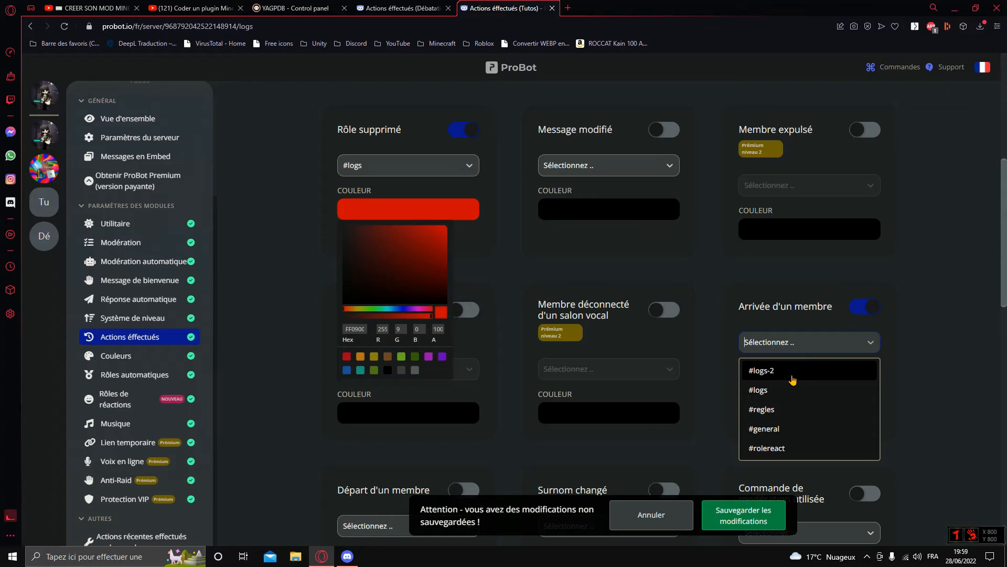
pyautogui.click(792, 374)
pyautogui.click(787, 384)
pyautogui.moveTo(775, 484); pyautogui.dragTo(762, 491)
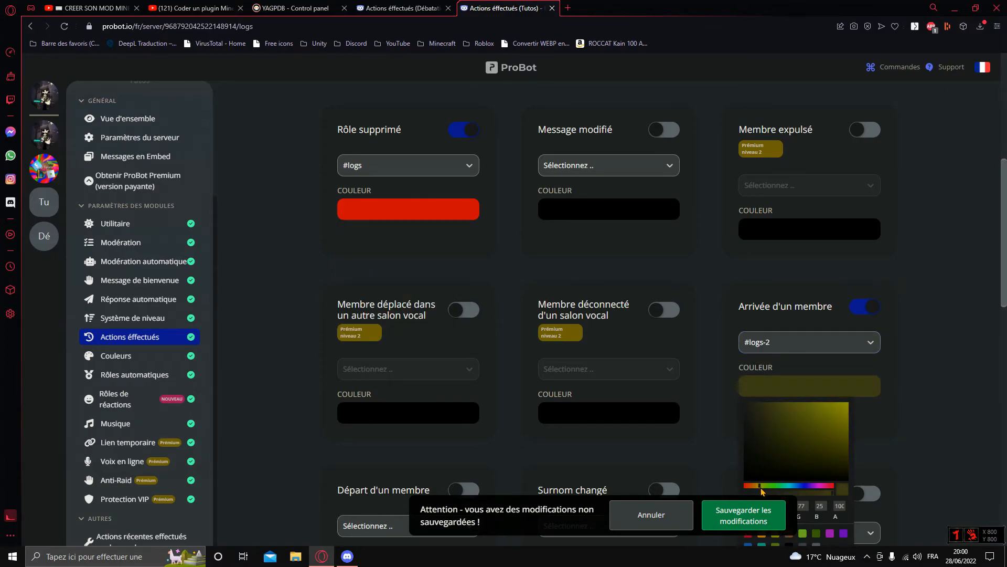
pyautogui.click(844, 403)
pyautogui.click(849, 394)
# Enable the Départ d'un membre log and set its channel to #logs-2
pyautogui.scroll(-2, 684, 321)
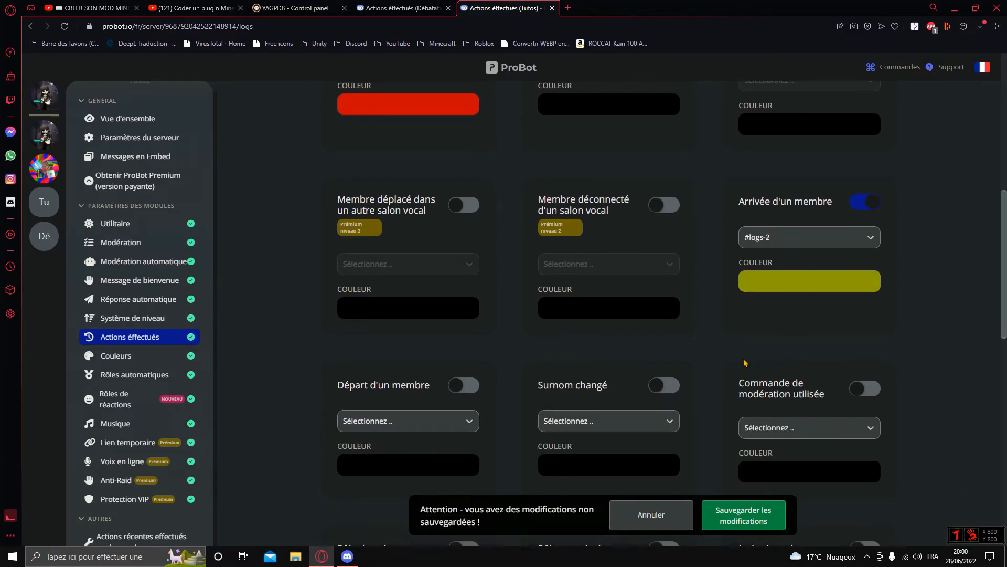
pyautogui.click(462, 385)
pyautogui.click(467, 420)
pyautogui.click(382, 468)
pyautogui.click(407, 427)
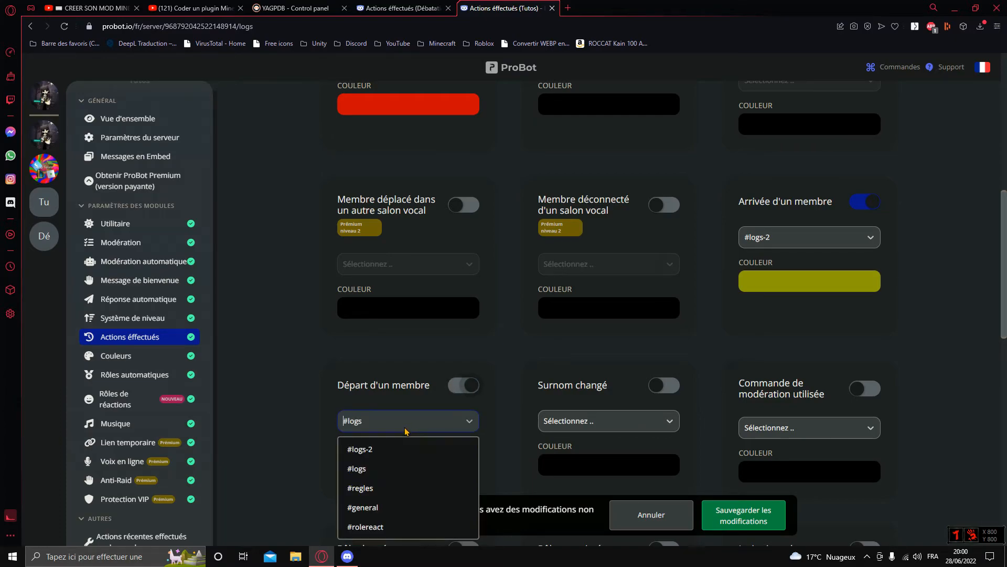
pyautogui.click(360, 449)
# Set the Départ d'un membre log's colour to red (FF0000) and save the changes
pyautogui.click(389, 465)
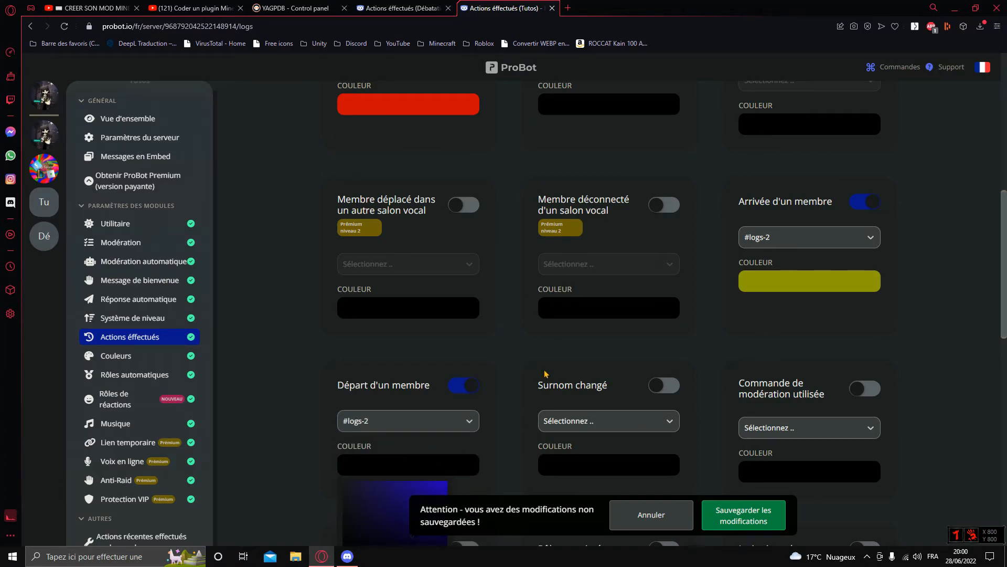
pyautogui.scroll(-3, 564, 377)
pyautogui.click(339, 391)
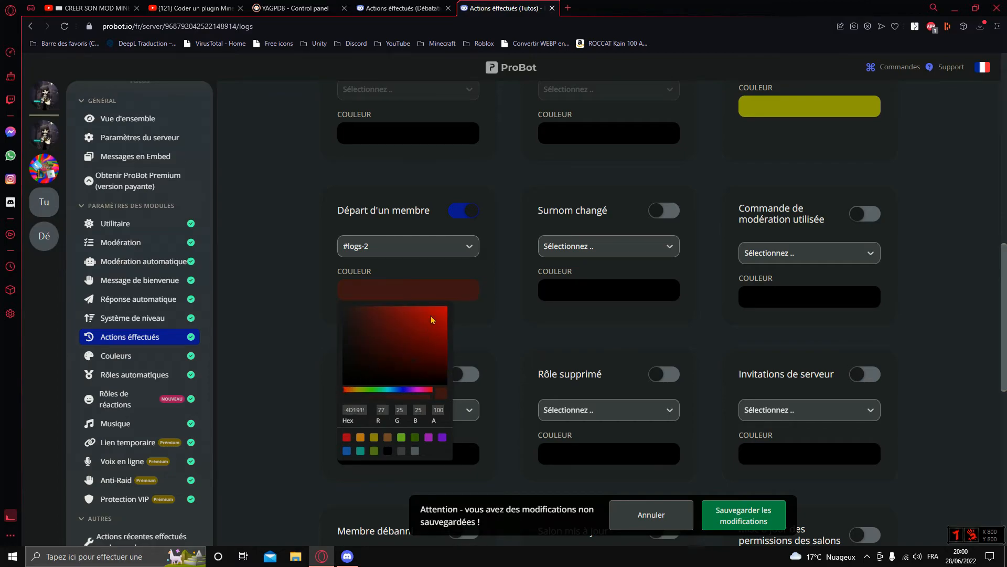
pyautogui.moveTo(443, 319); pyautogui.dragTo(447, 306)
pyautogui.click(741, 514)
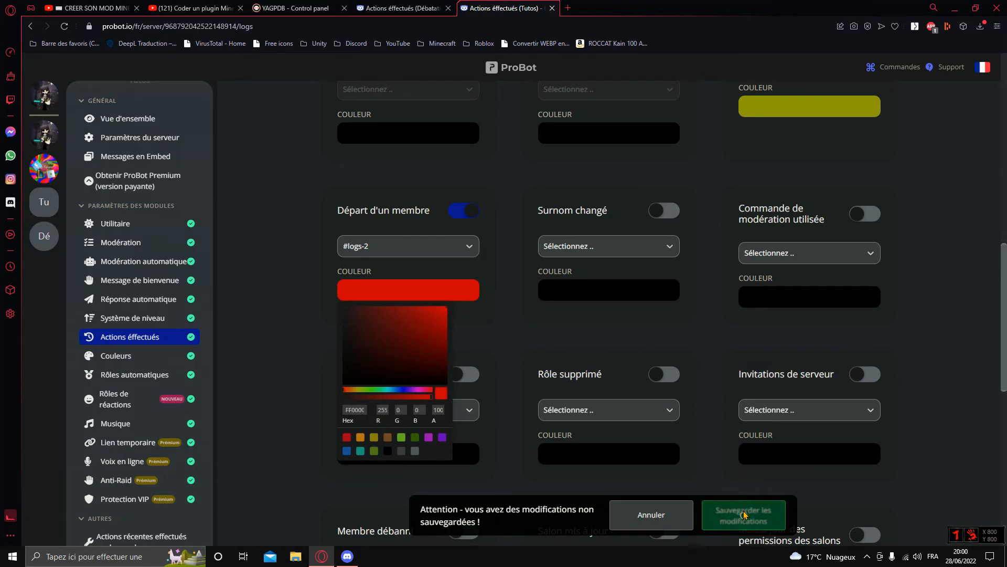
# Enable the Surnom changé log with #logs-2 as its channel
pyautogui.click(663, 210)
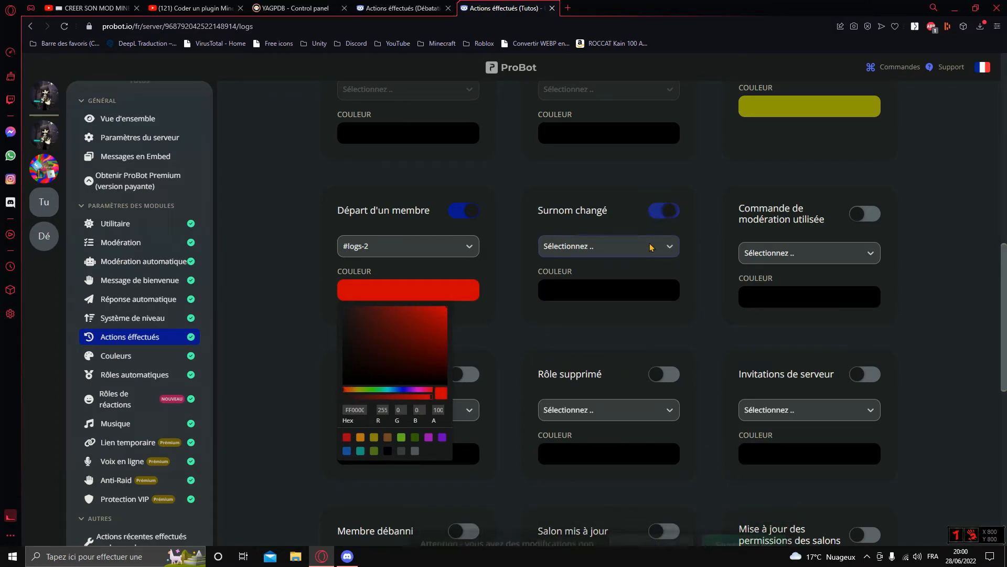
pyautogui.click(646, 247)
pyautogui.click(614, 279)
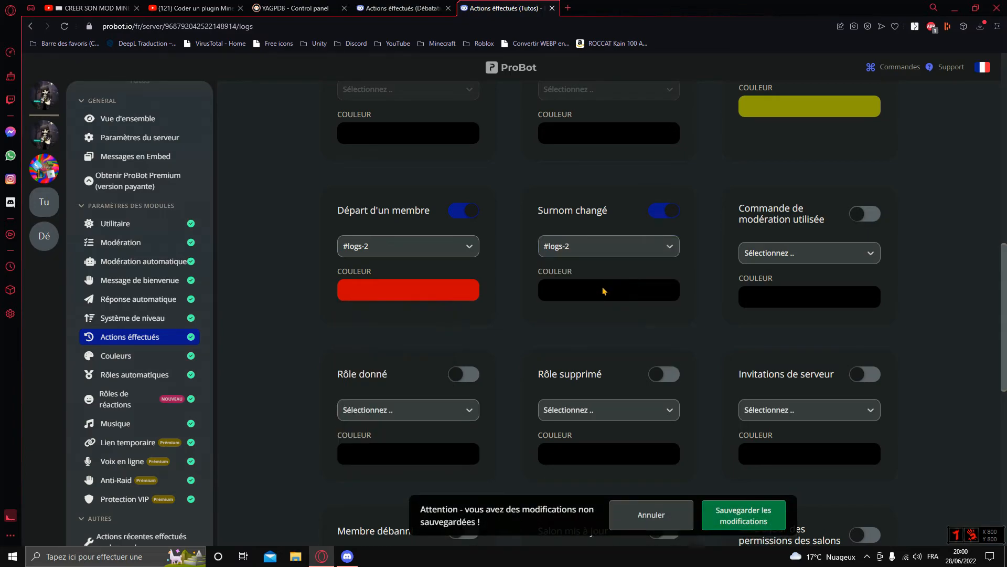
# Set the Surnom changé log's colour to yellow (EFFF00) and recolour the Départ d'un membre log yellow
pyautogui.click(603, 301)
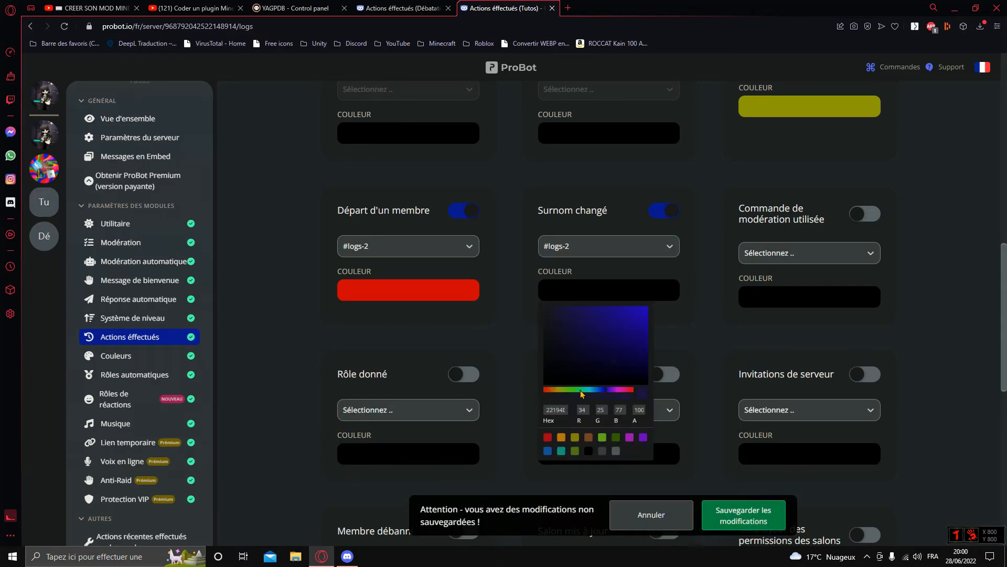
pyautogui.click(561, 391)
pyautogui.moveTo(722, 288); pyautogui.dragTo(753, 279)
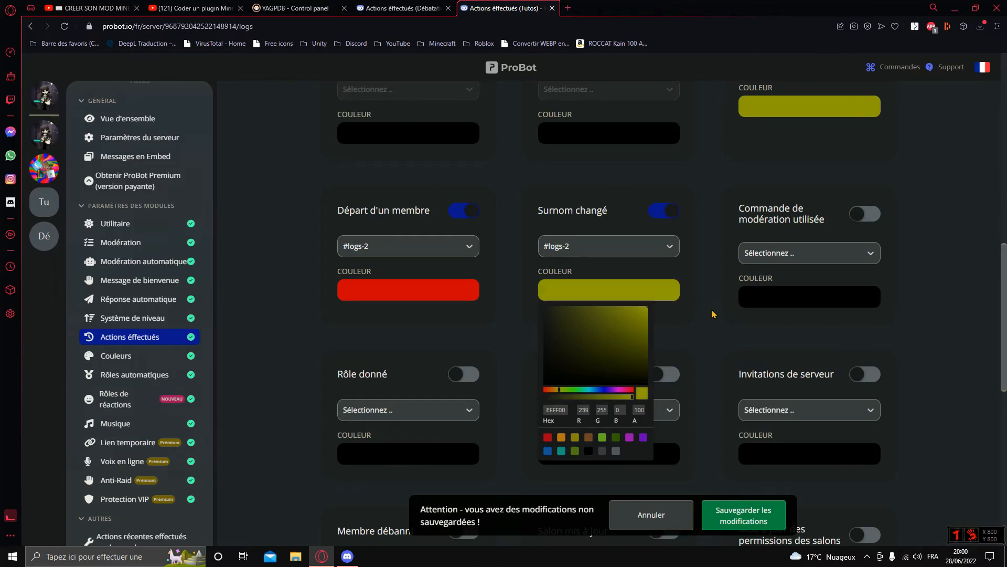
pyautogui.click(692, 310)
pyautogui.click(446, 288)
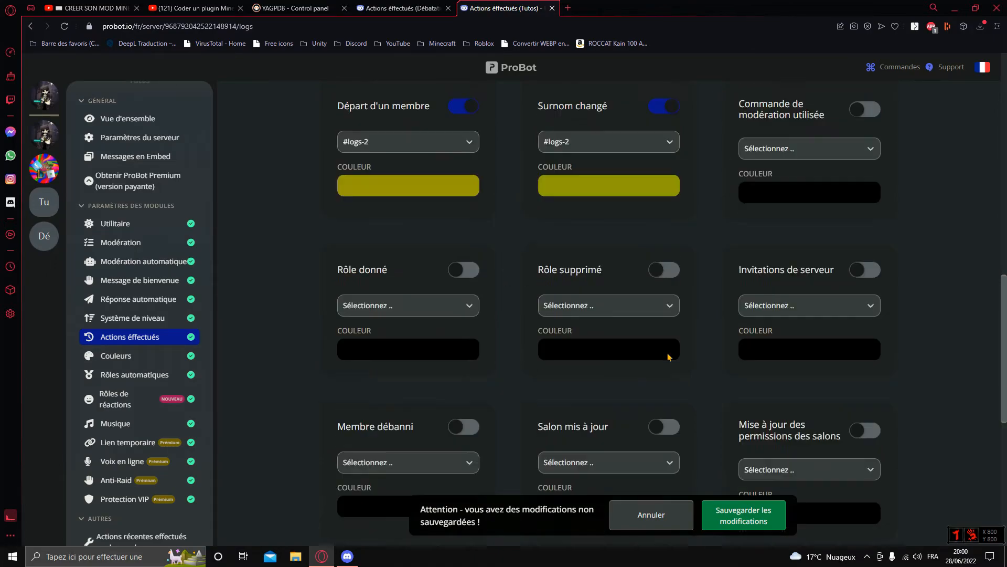
# Enable the Invitations de serveur log in #logs with a blue colour and save the changes
pyautogui.scroll(-7, 668, 355)
pyautogui.scroll(4, 551, 272)
pyautogui.scroll(-1, 589, 293)
pyautogui.scroll(3, 682, 262)
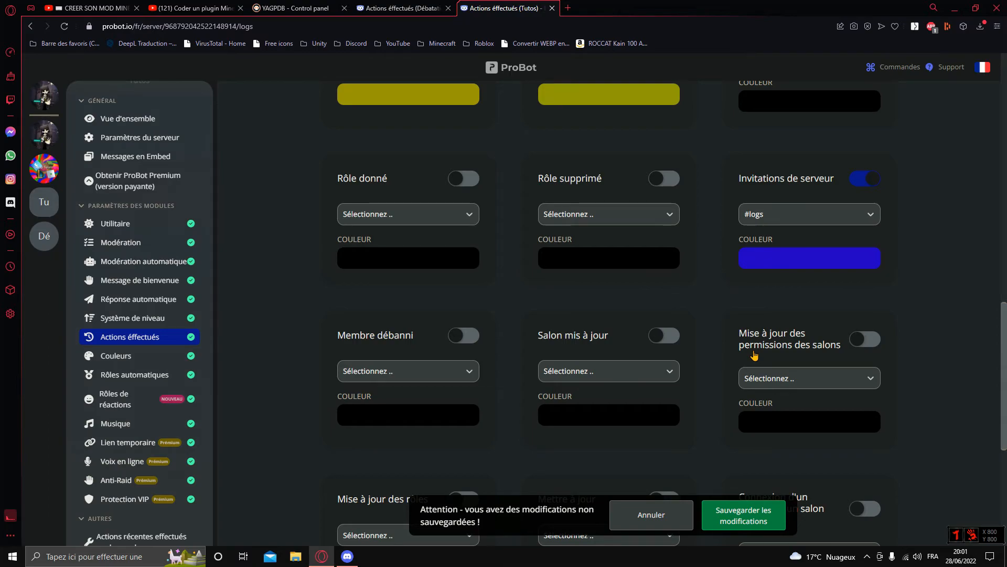
pyautogui.click(714, 508)
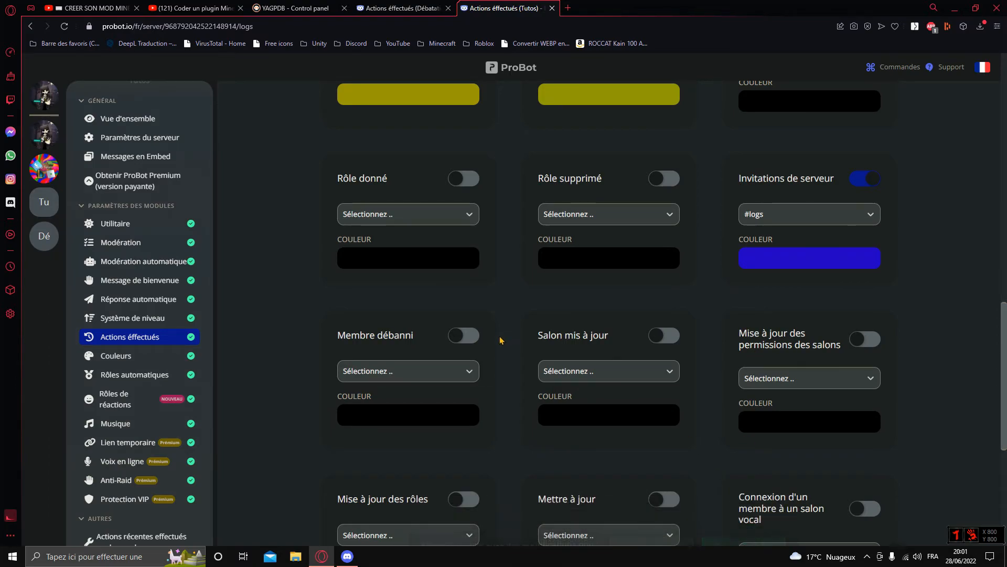
pyautogui.scroll(10, 504, 337)
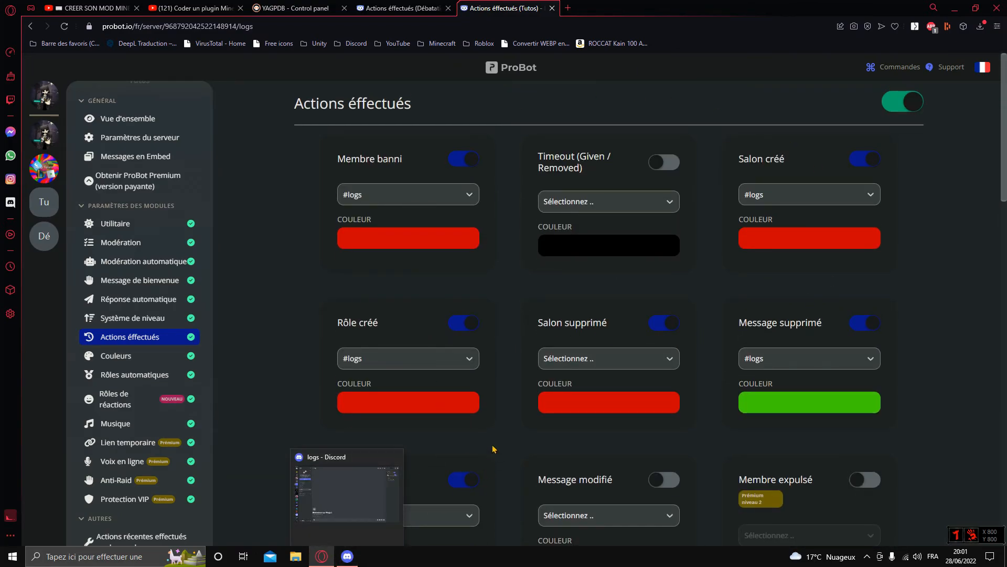
# Switch to Discord and view ProBot's profile from the Tutos server's member list
pyautogui.click(347, 556)
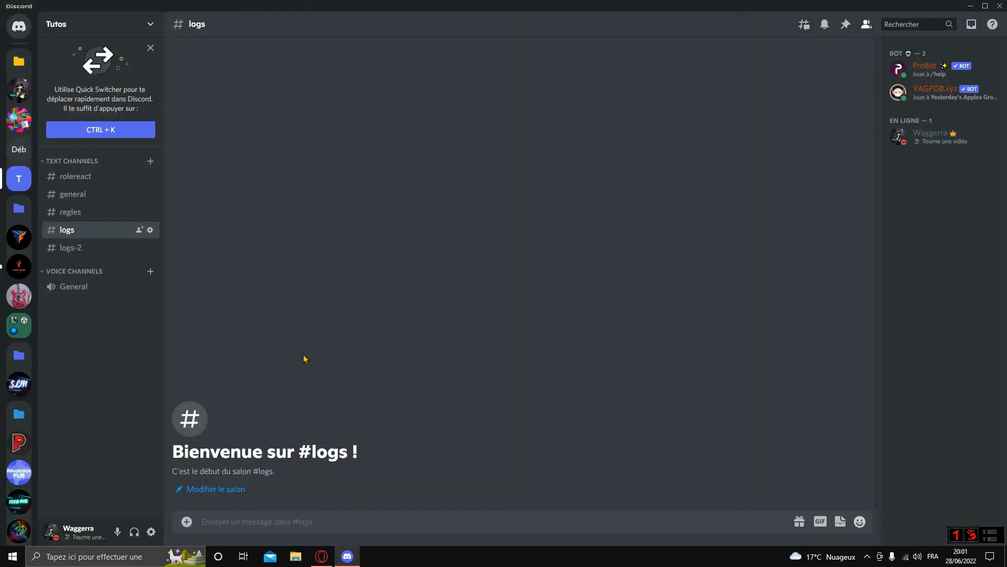
pyautogui.click(922, 78)
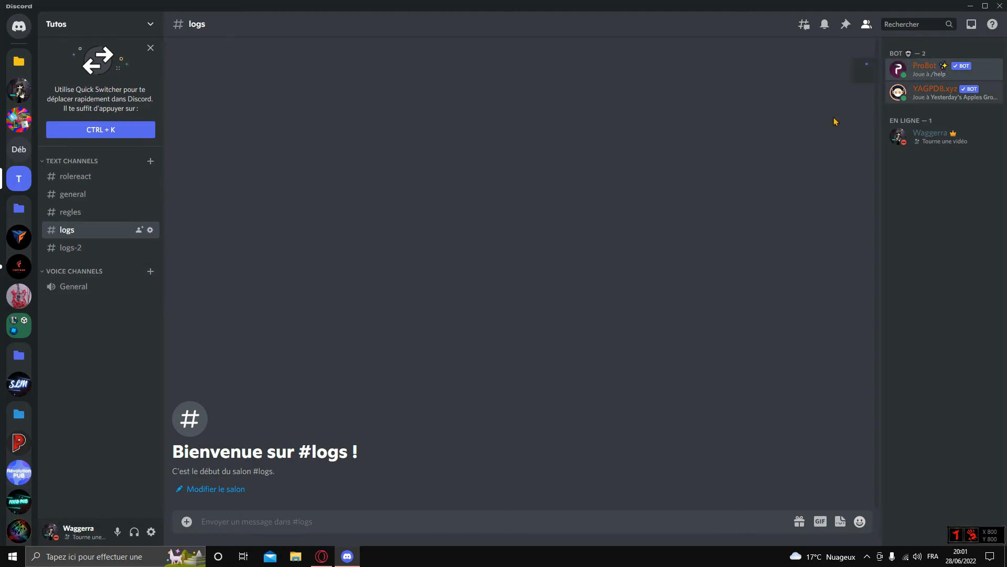
pyautogui.click(659, 257)
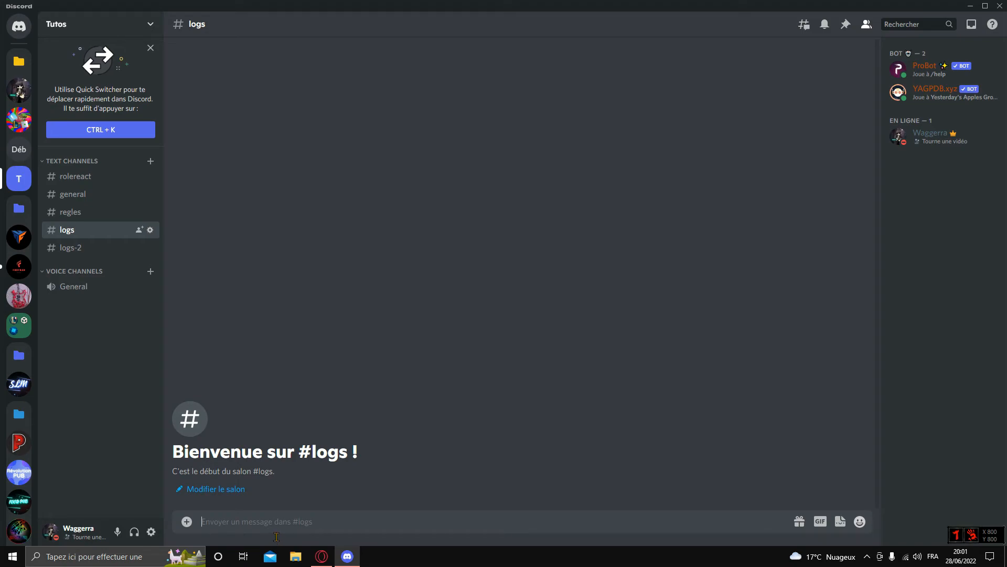
# Open the Tutos server's role settings and move the ProBot role to the top of the role list
pyautogui.click(99, 24)
pyautogui.click(92, 90)
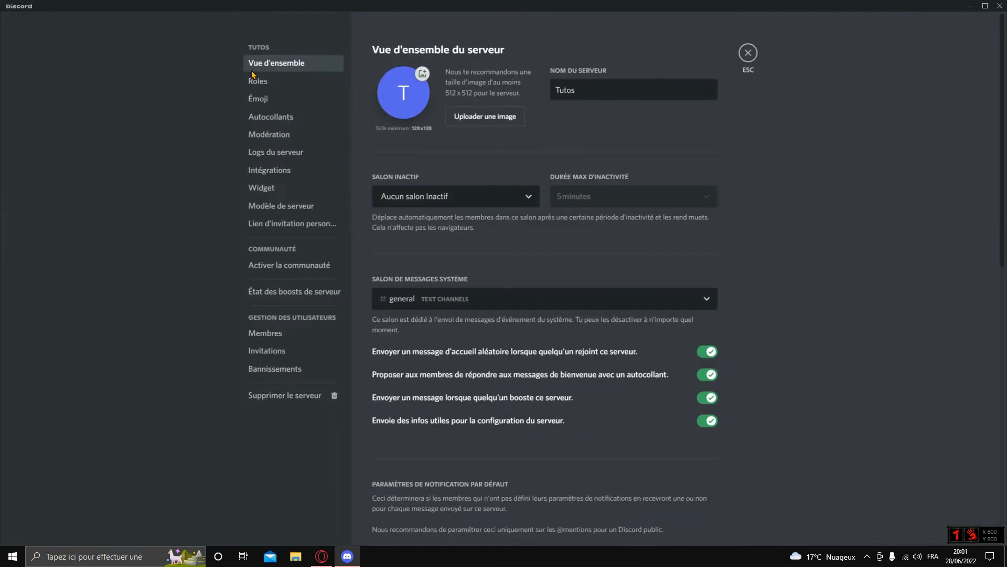
pyautogui.click(291, 82)
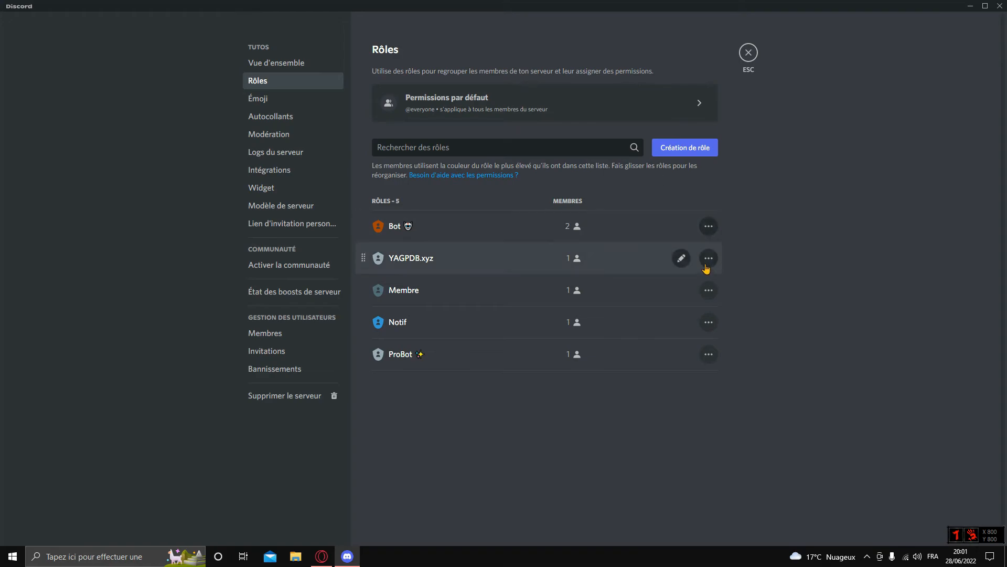
pyautogui.click(682, 354)
pyautogui.moveTo(409, 157); pyautogui.dragTo(409, 77)
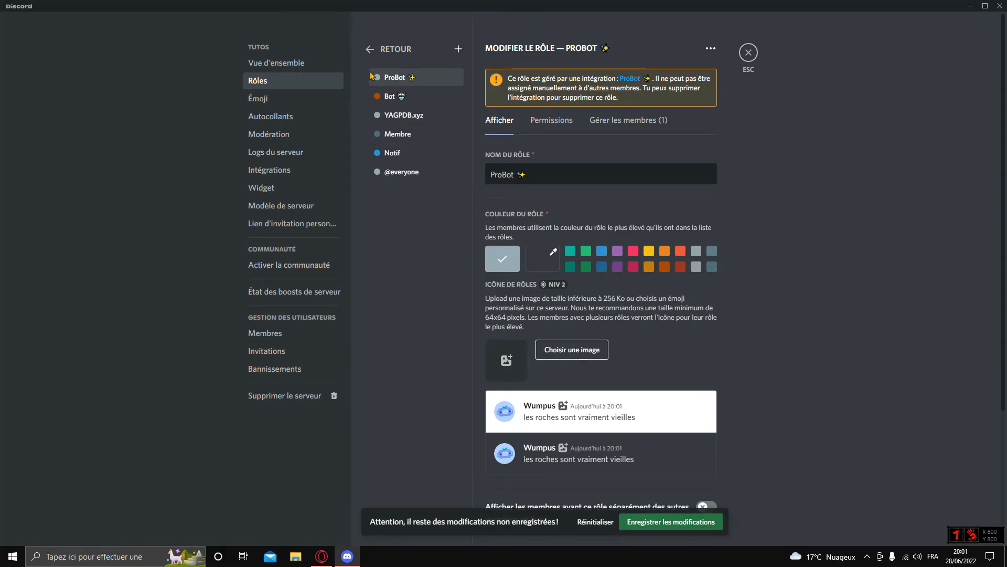
# Return the ProBot role to its place below Notif and leave the server settings
pyautogui.moveTo(423, 82); pyautogui.dragTo(444, 158)
pyautogui.click(669, 522)
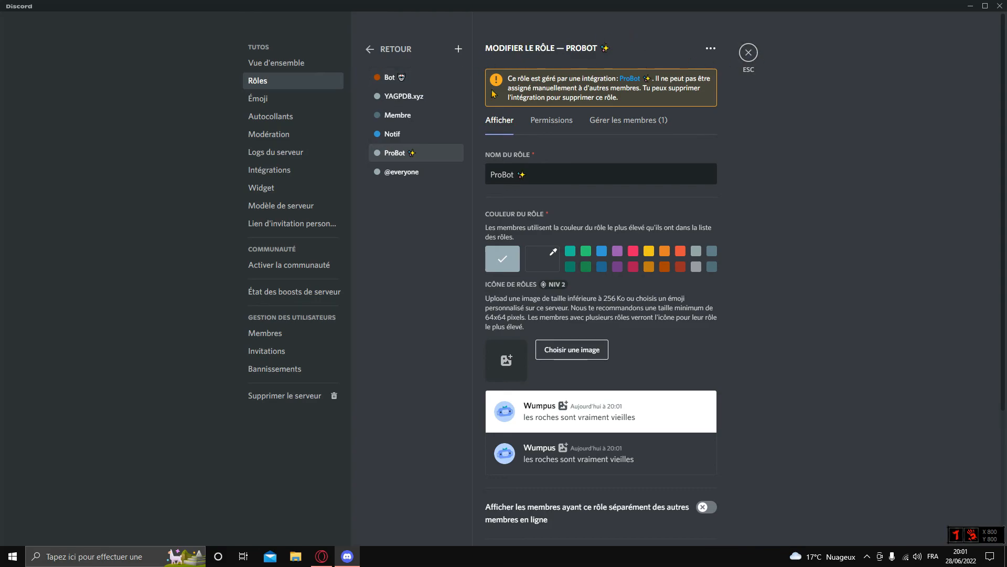
pyautogui.click(749, 52)
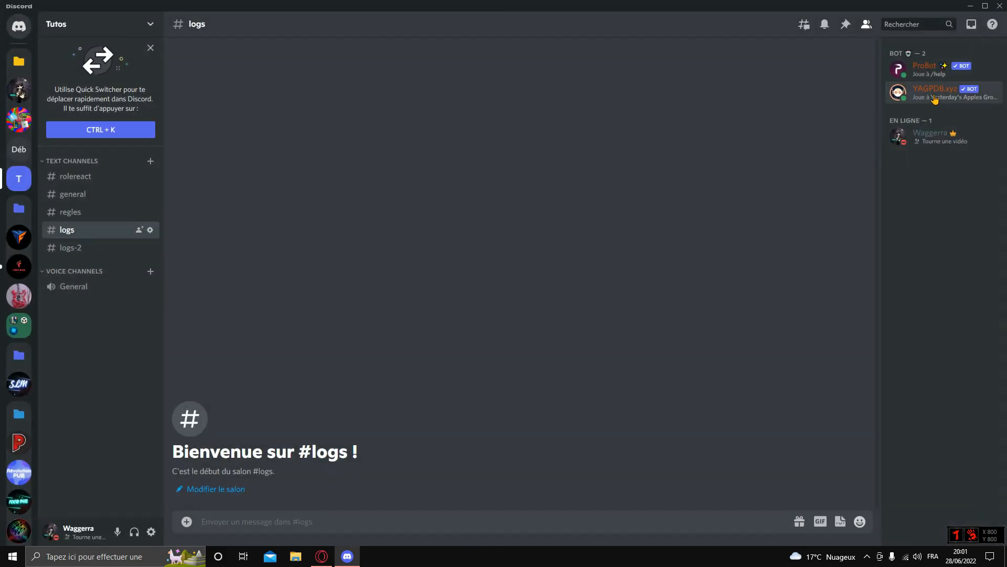
# View the profiles of the YAGPDB.xyz and ProBot bots from the member list
pyautogui.click(932, 89)
pyautogui.click(925, 66)
pyautogui.click(585, 180)
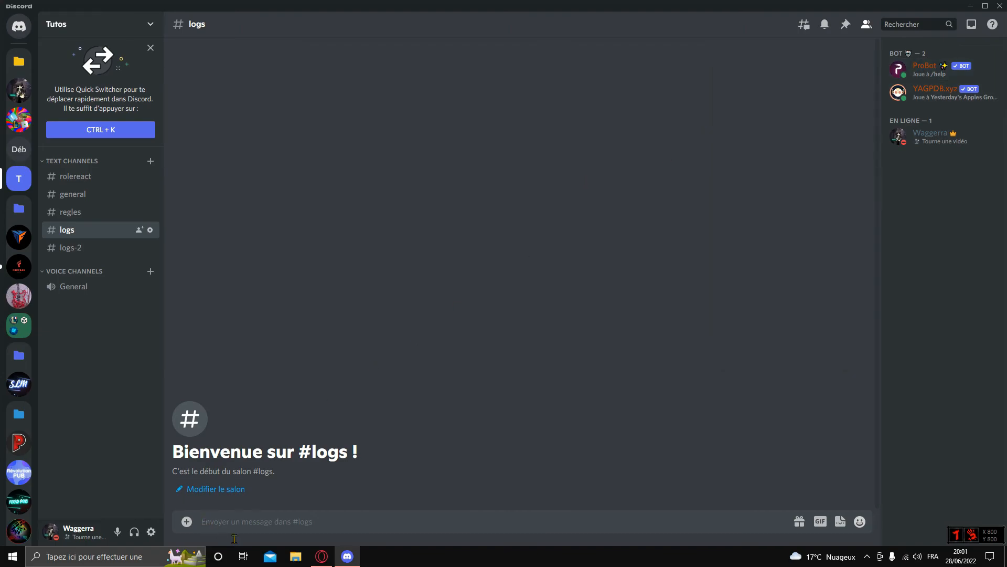
# Join the General voice channel of the Tutos server and disconnect from it
pyautogui.click(322, 557)
pyautogui.click(348, 556)
pyautogui.click(92, 287)
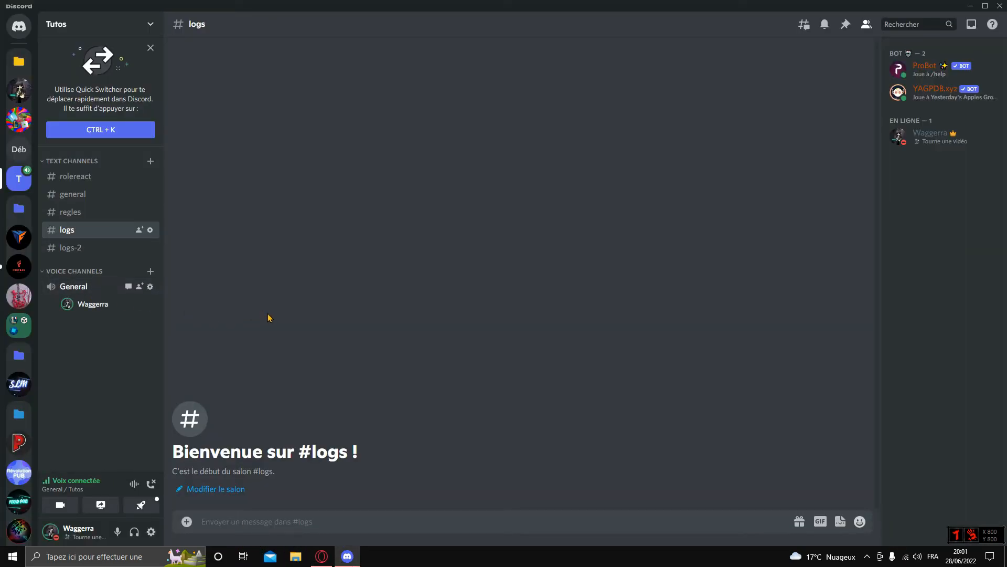
pyautogui.click(73, 286)
pyautogui.click(659, 521)
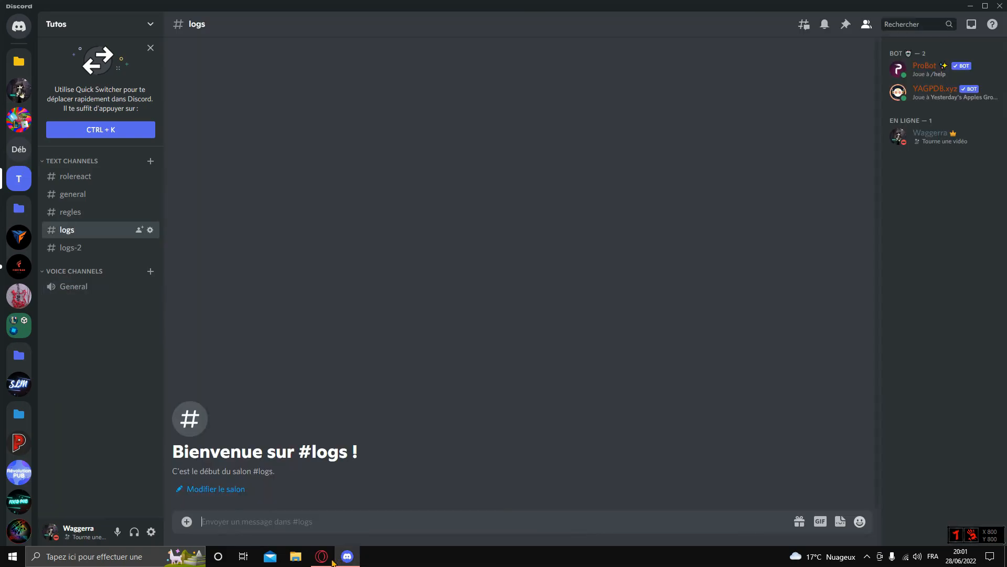
# Switch to the ProBot dashboard and review the enabled logs with their channels and colours
pyautogui.click(330, 557)
pyautogui.scroll(-8, 726, 361)
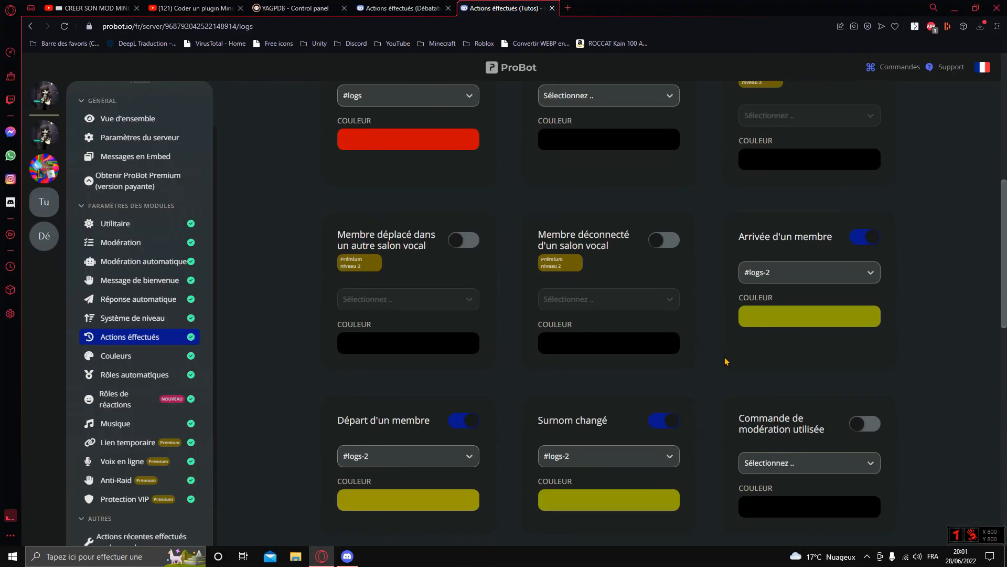
pyautogui.scroll(4, 725, 361)
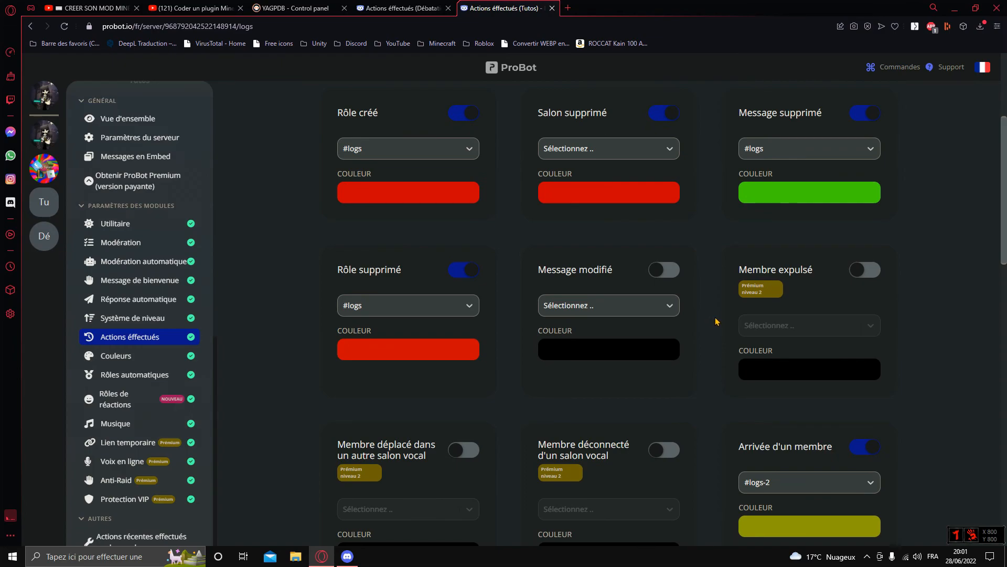
pyautogui.scroll(-3, 703, 324)
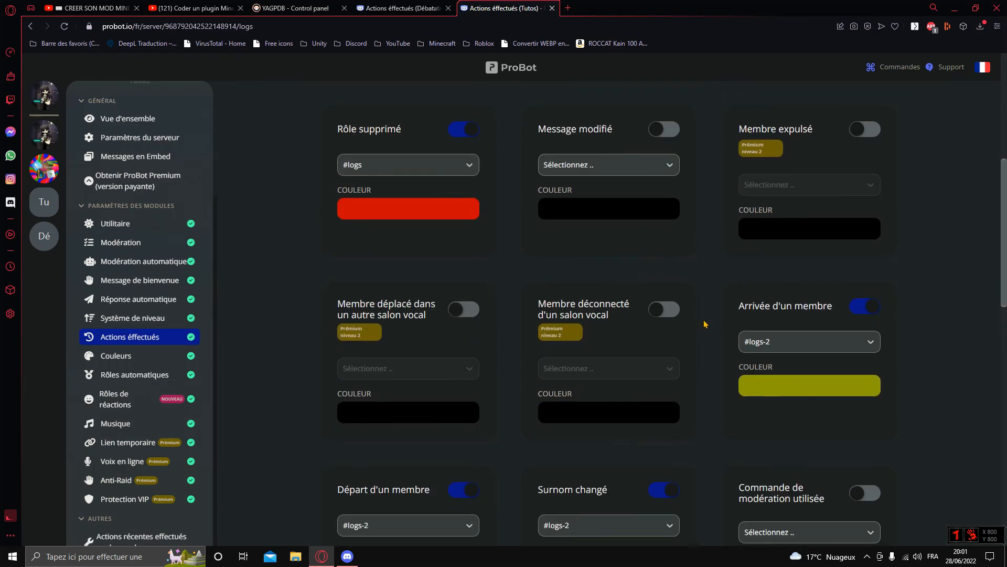
pyautogui.scroll(-11, 704, 325)
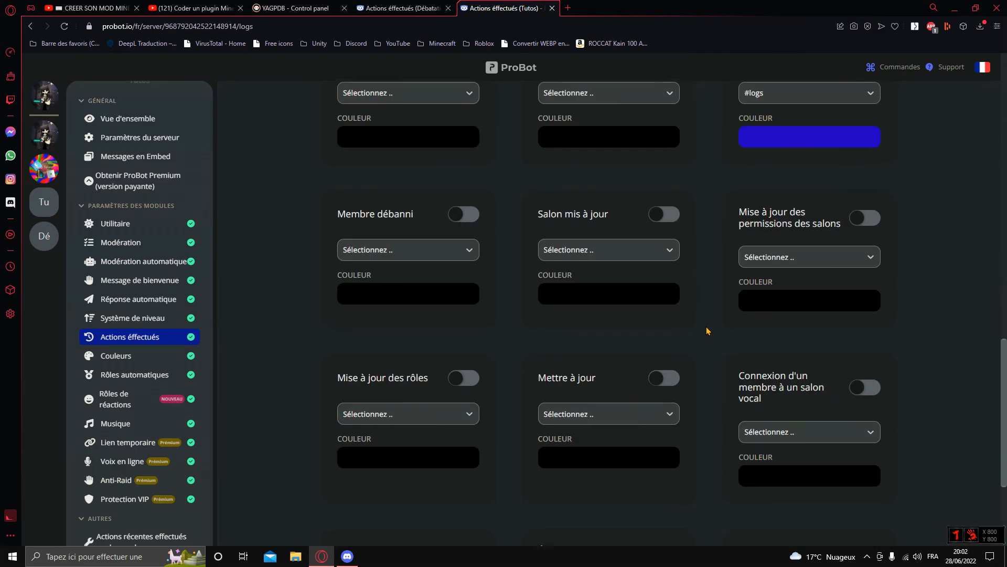
pyautogui.scroll(-3, 709, 331)
# Switch to Discord, post "yo" in #general and delete it, and check #logs for the deletion entry
pyautogui.click(347, 556)
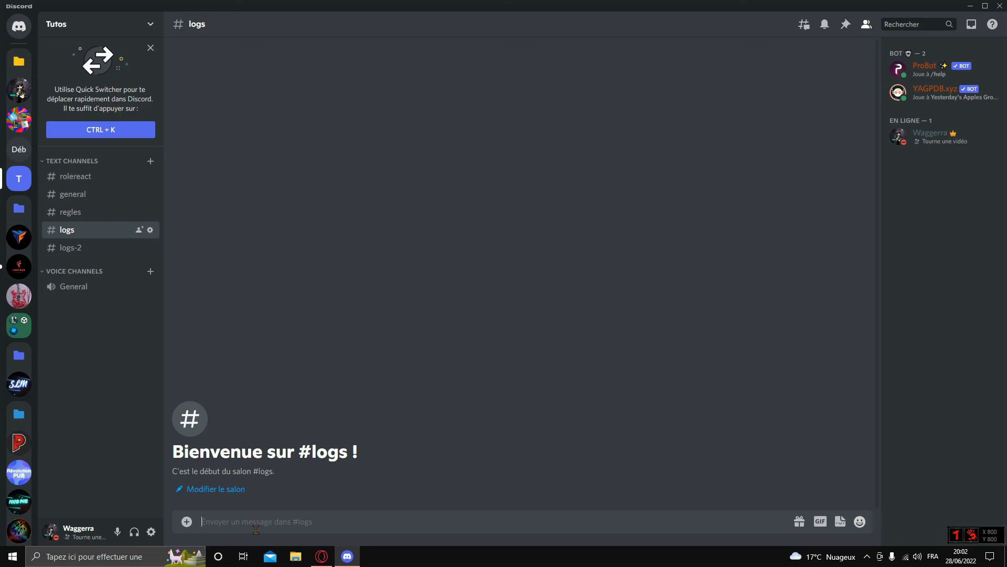
pyautogui.click(84, 195)
pyautogui.write('yo')
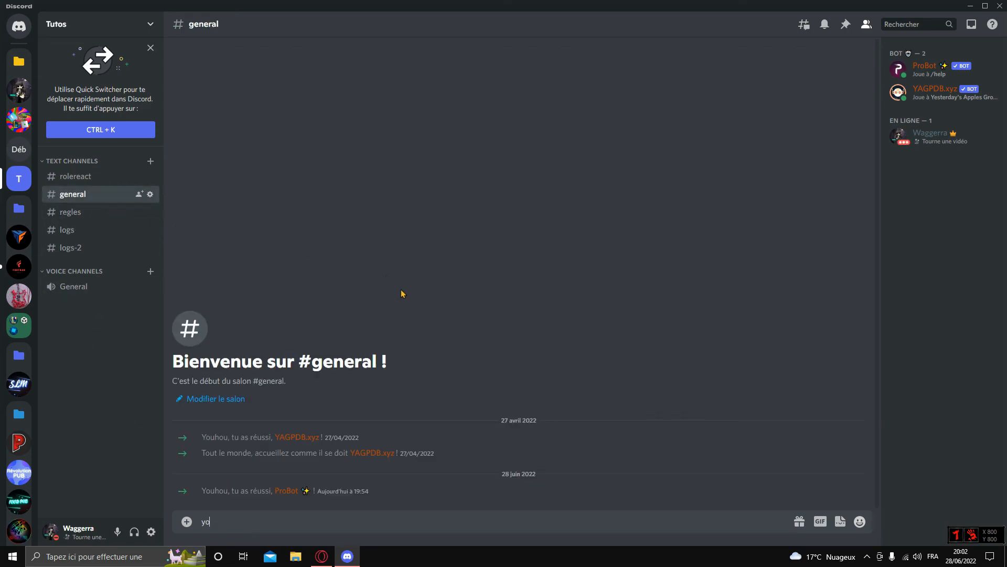
pyautogui.press('Return')
pyautogui.rightClick(292, 488)
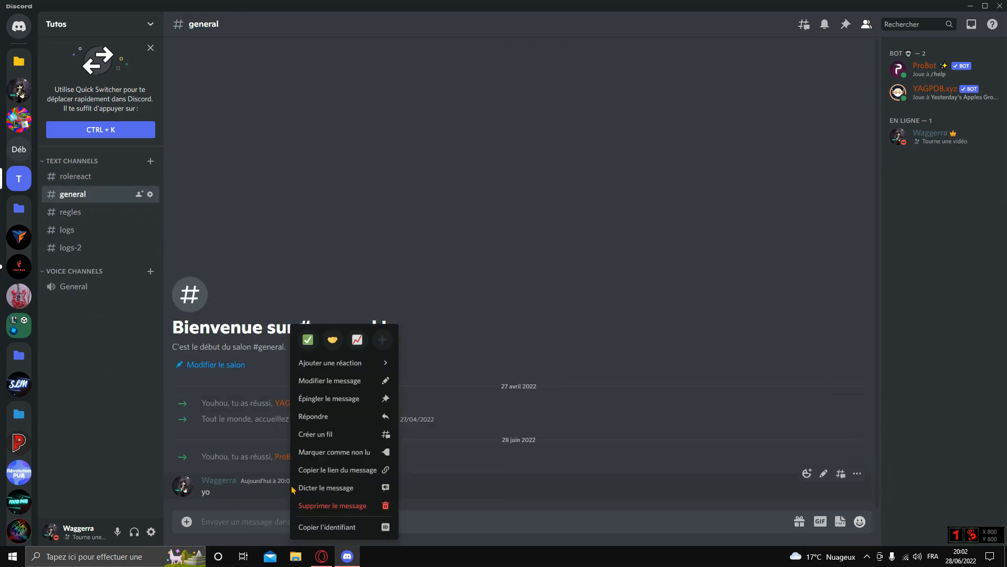
pyautogui.click(347, 505)
pyautogui.click(589, 342)
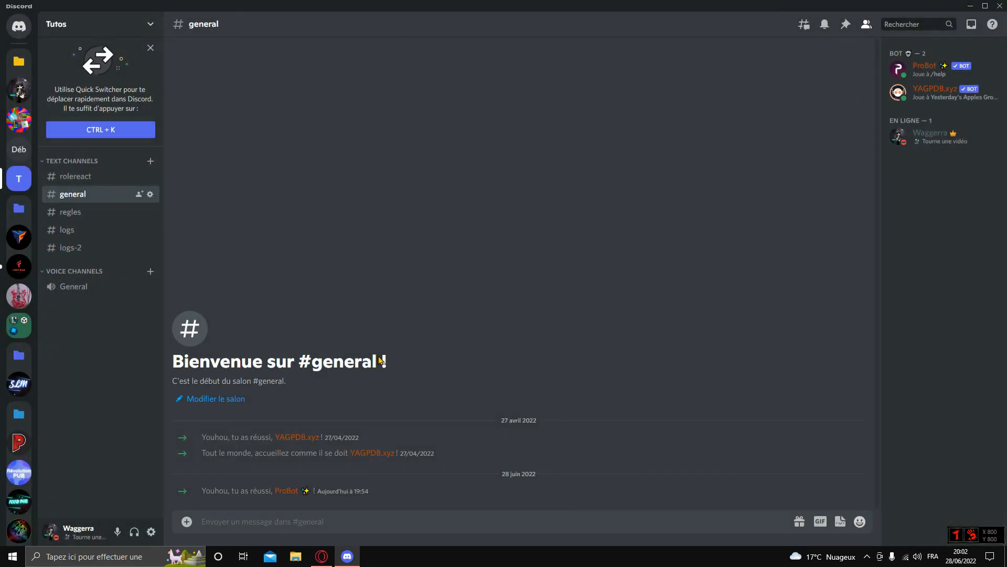
pyautogui.click(92, 235)
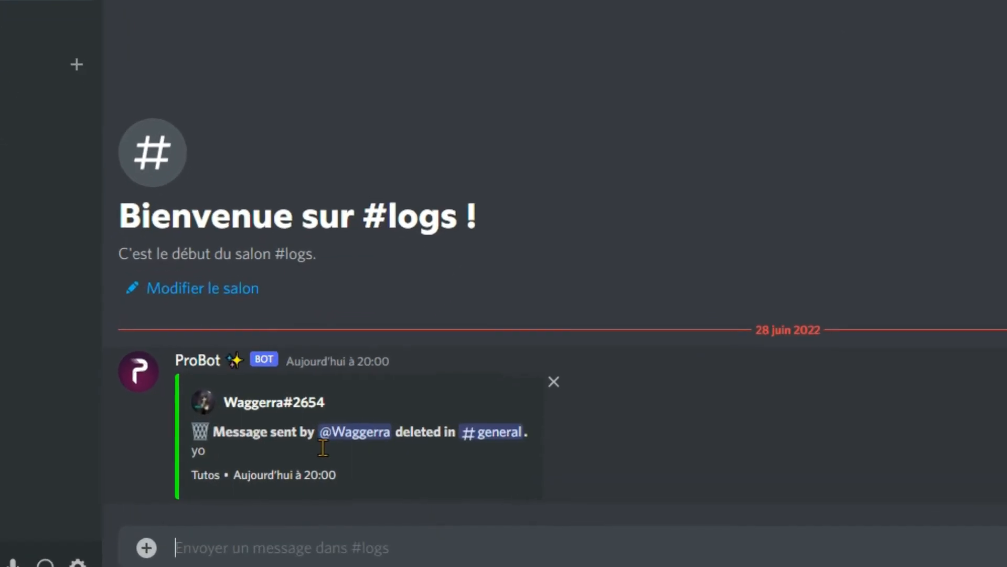
# Post the test message "yo konar" in the #general channel
pyautogui.click(656, 399)
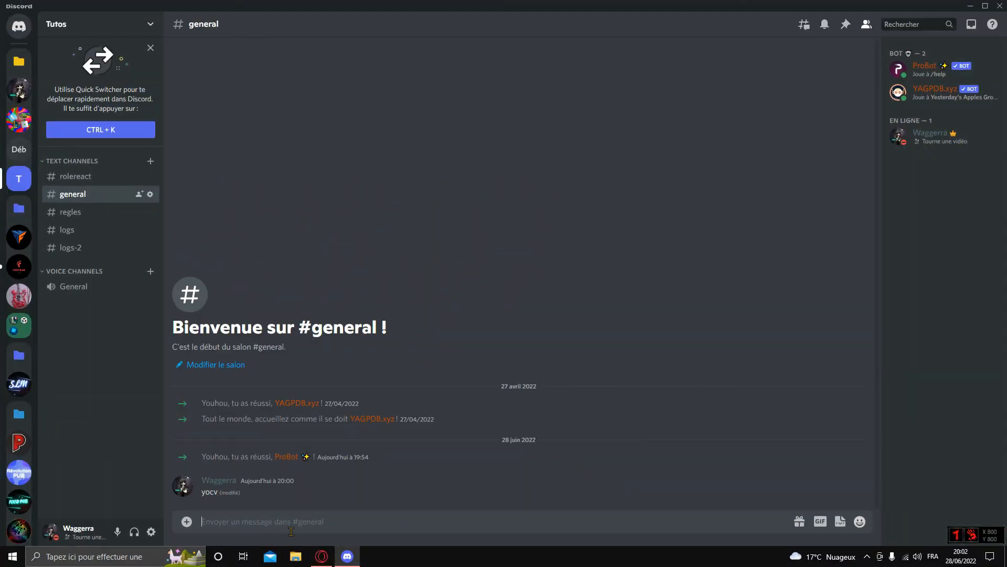
pyautogui.write('yo konar')
pyautogui.press('Return')
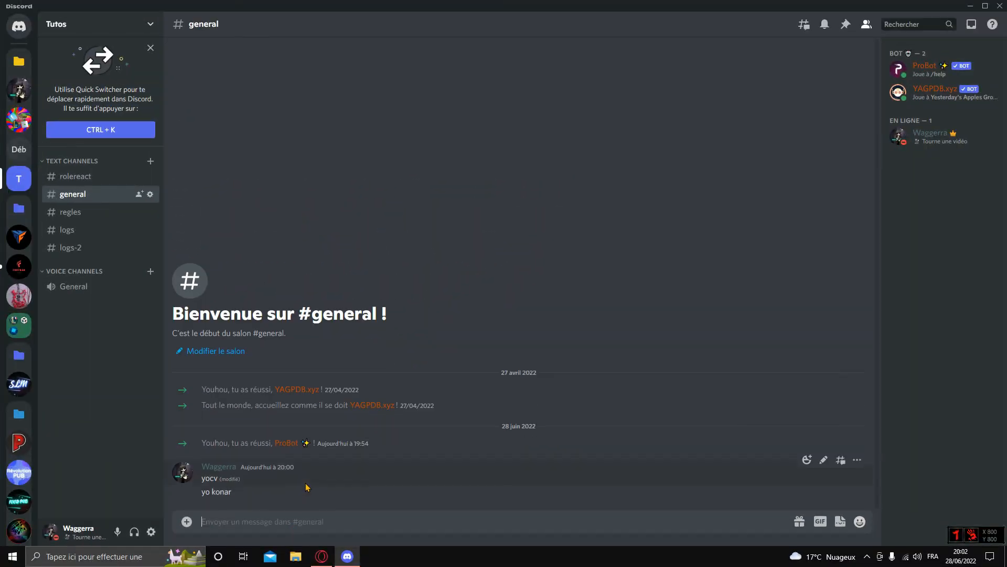
# Edit the "yo konar" message to read "yo cv" and examine ProBot's entries in #logs-2 and #logs
pyautogui.click(824, 481)
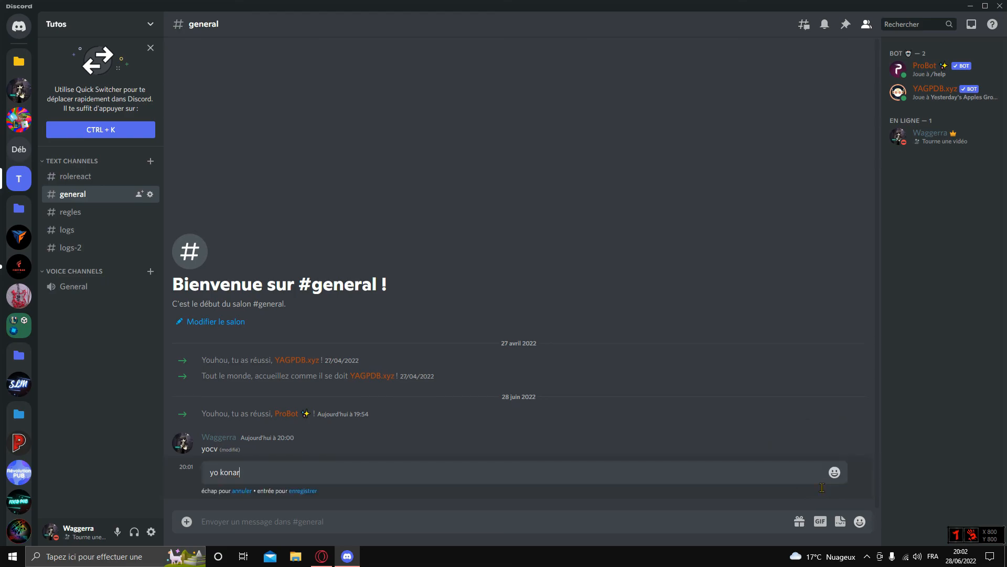
pyautogui.moveTo(240, 473); pyautogui.dragTo(231, 475)
pyautogui.press('BackSpace')
pyautogui.press('BackSpace')
pyautogui.write('cv')
pyautogui.press('Return')
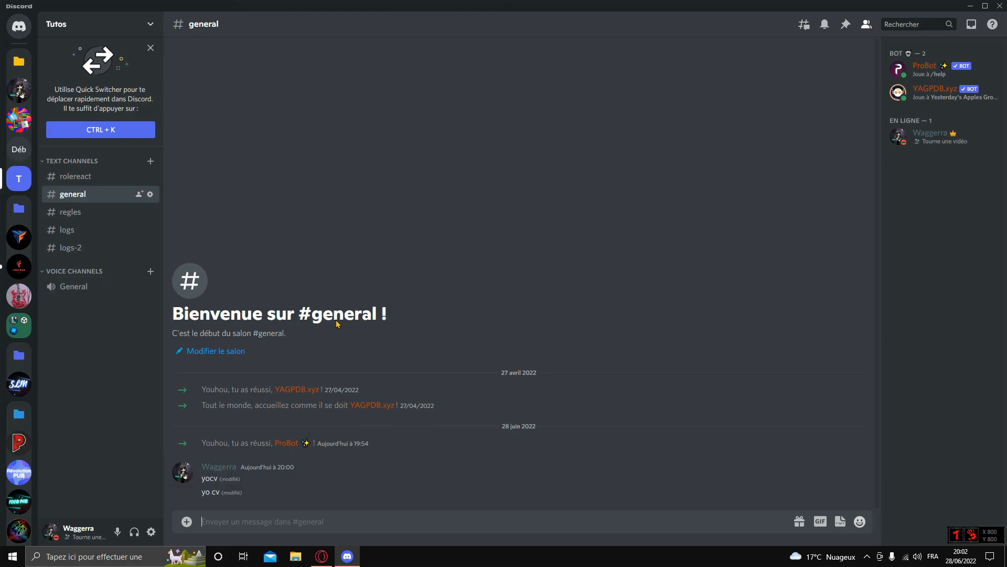
pyautogui.click(87, 251)
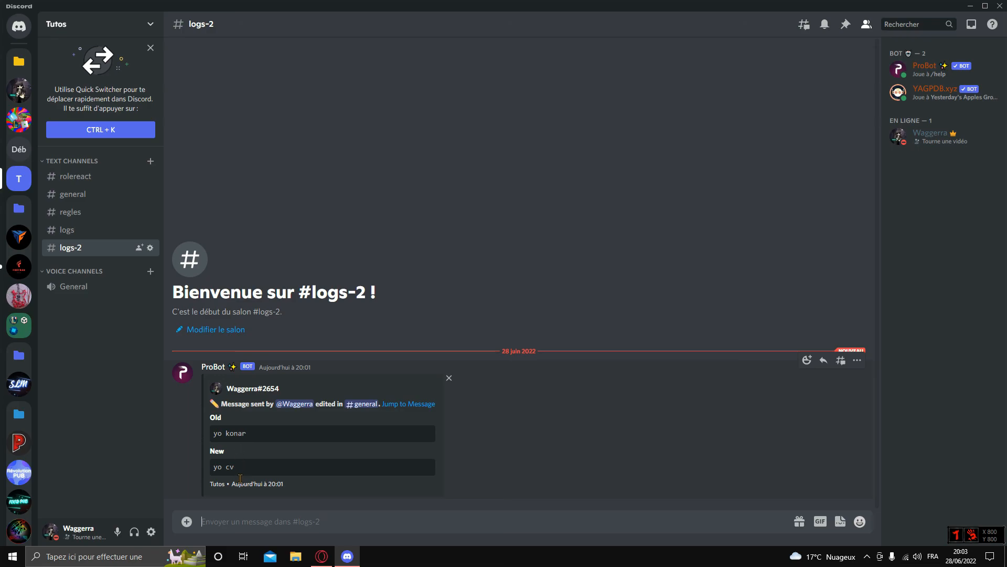
pyautogui.click(73, 230)
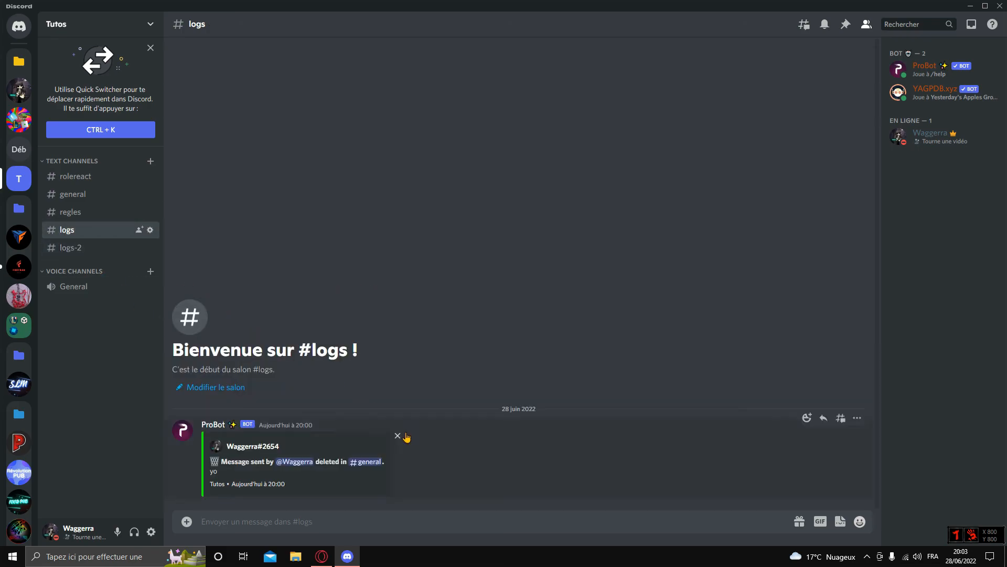